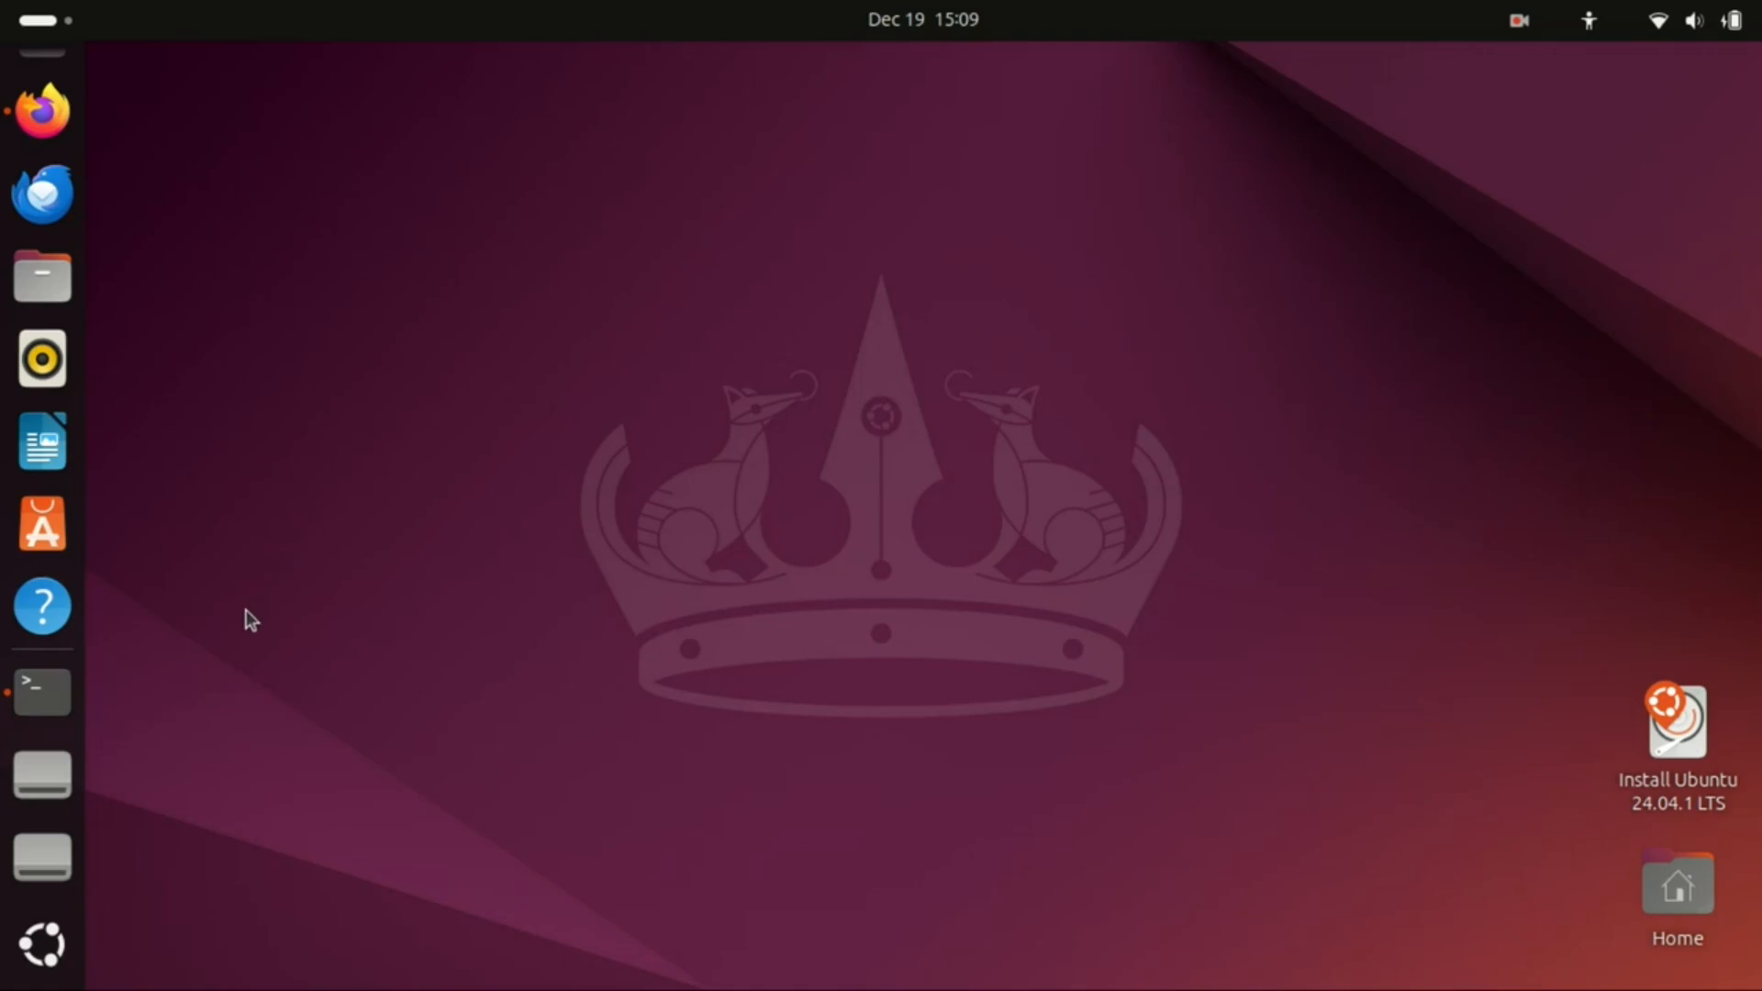
Step: Search Google for "vmware workstation download" and open VMware's Fusion and Workstation result
left_click(59, 685)
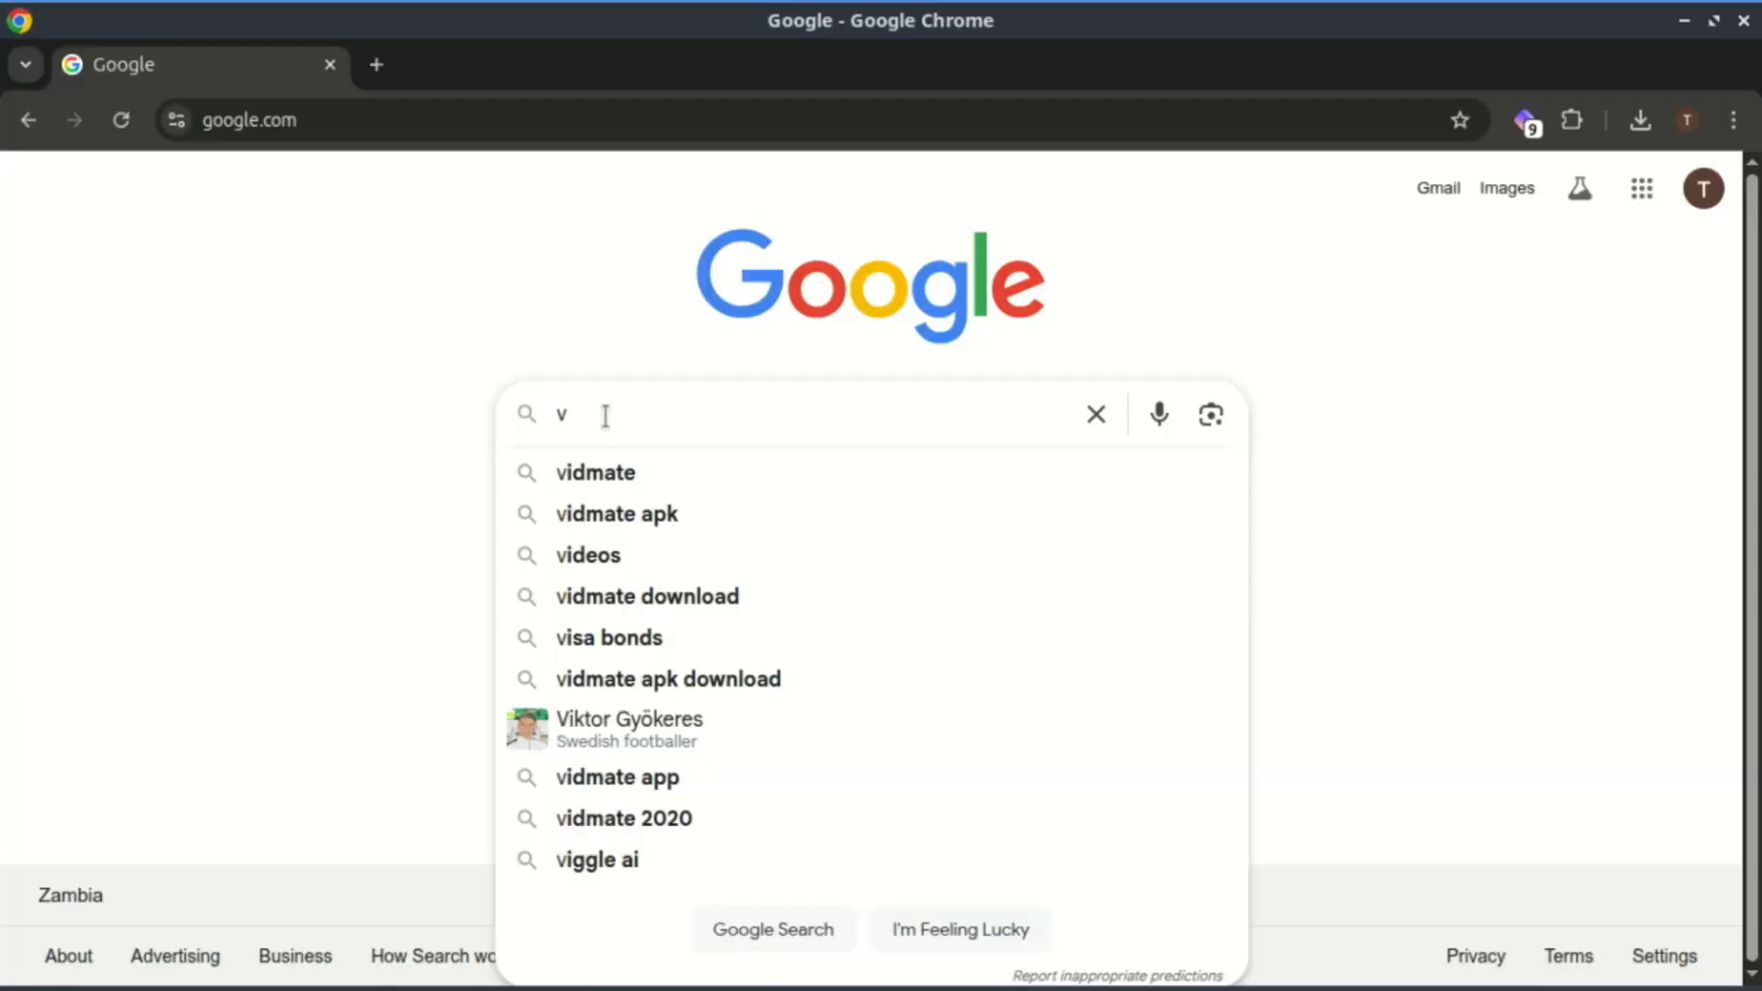
type("mware")
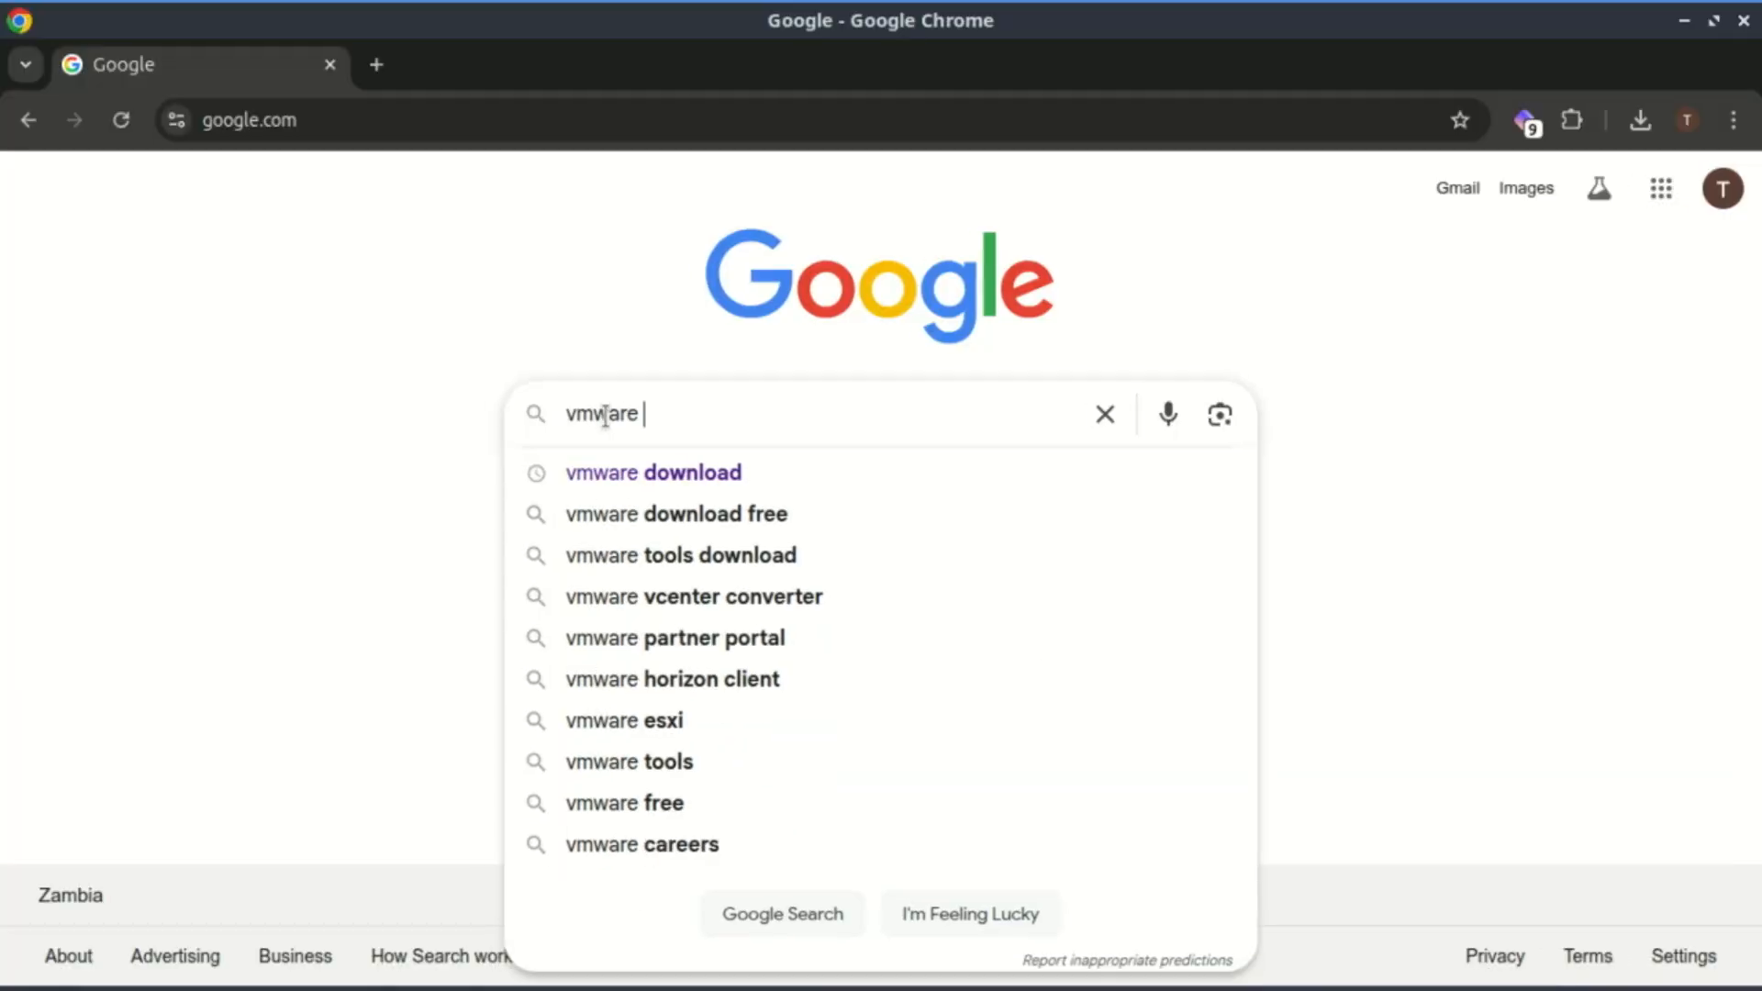
type(" wor")
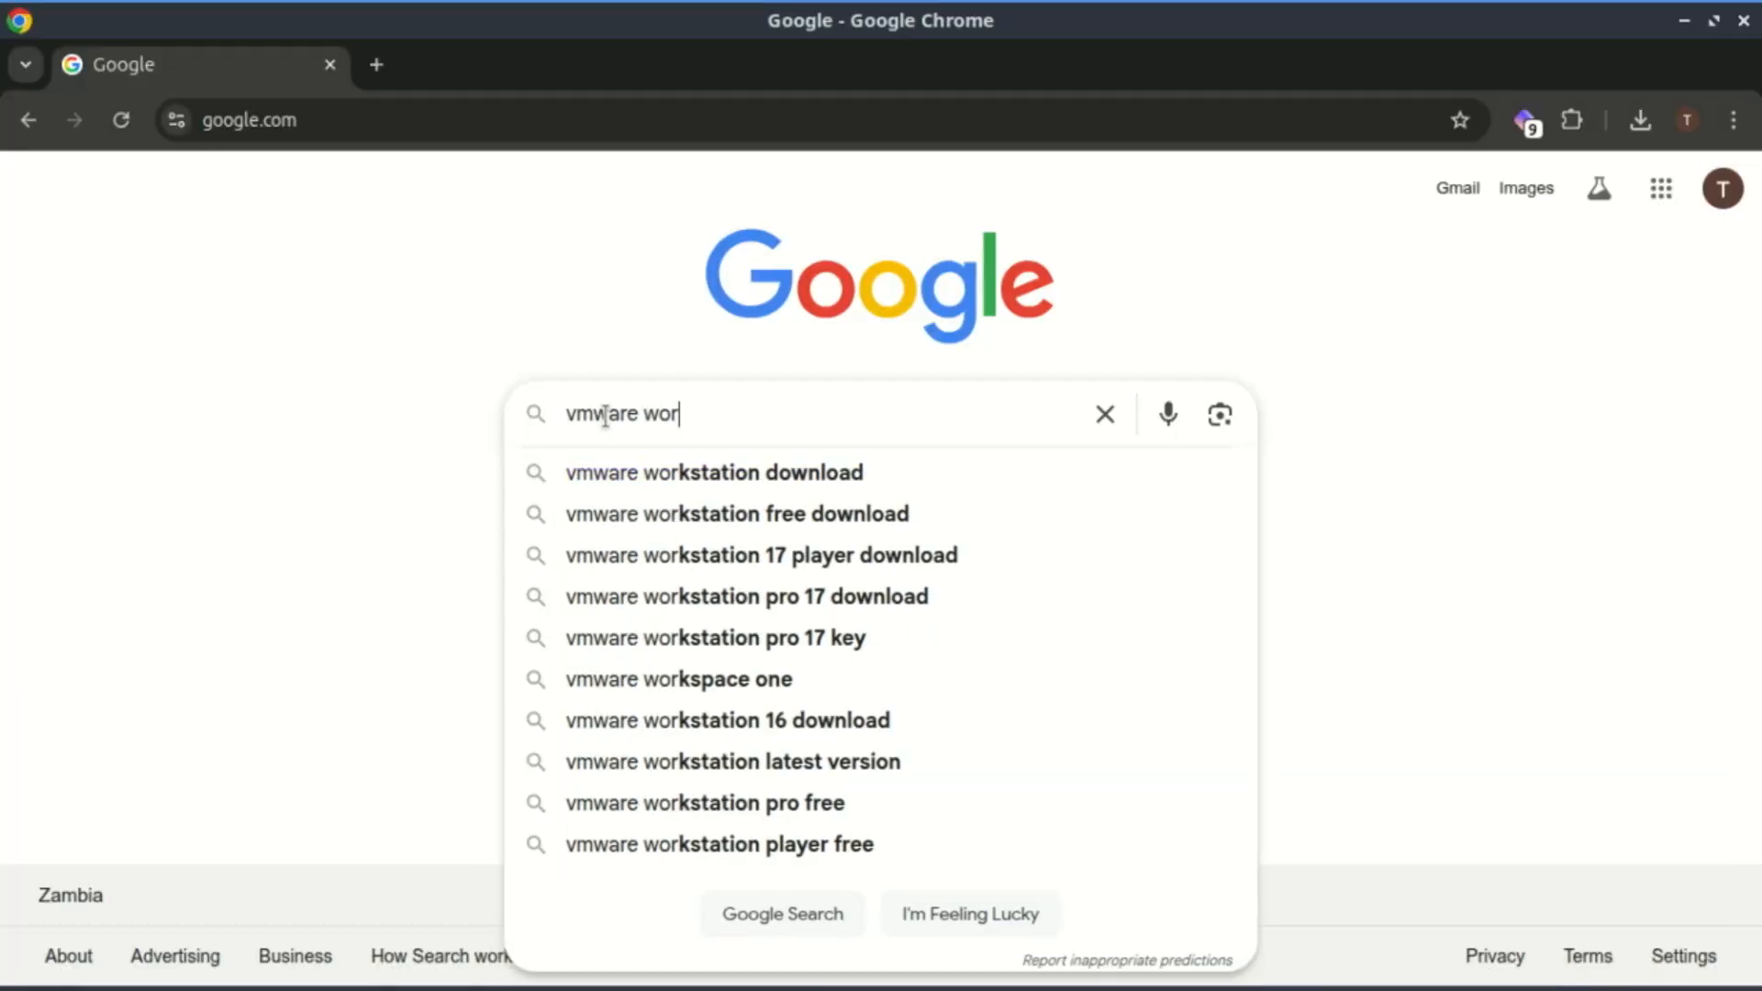
left_click(780, 474)
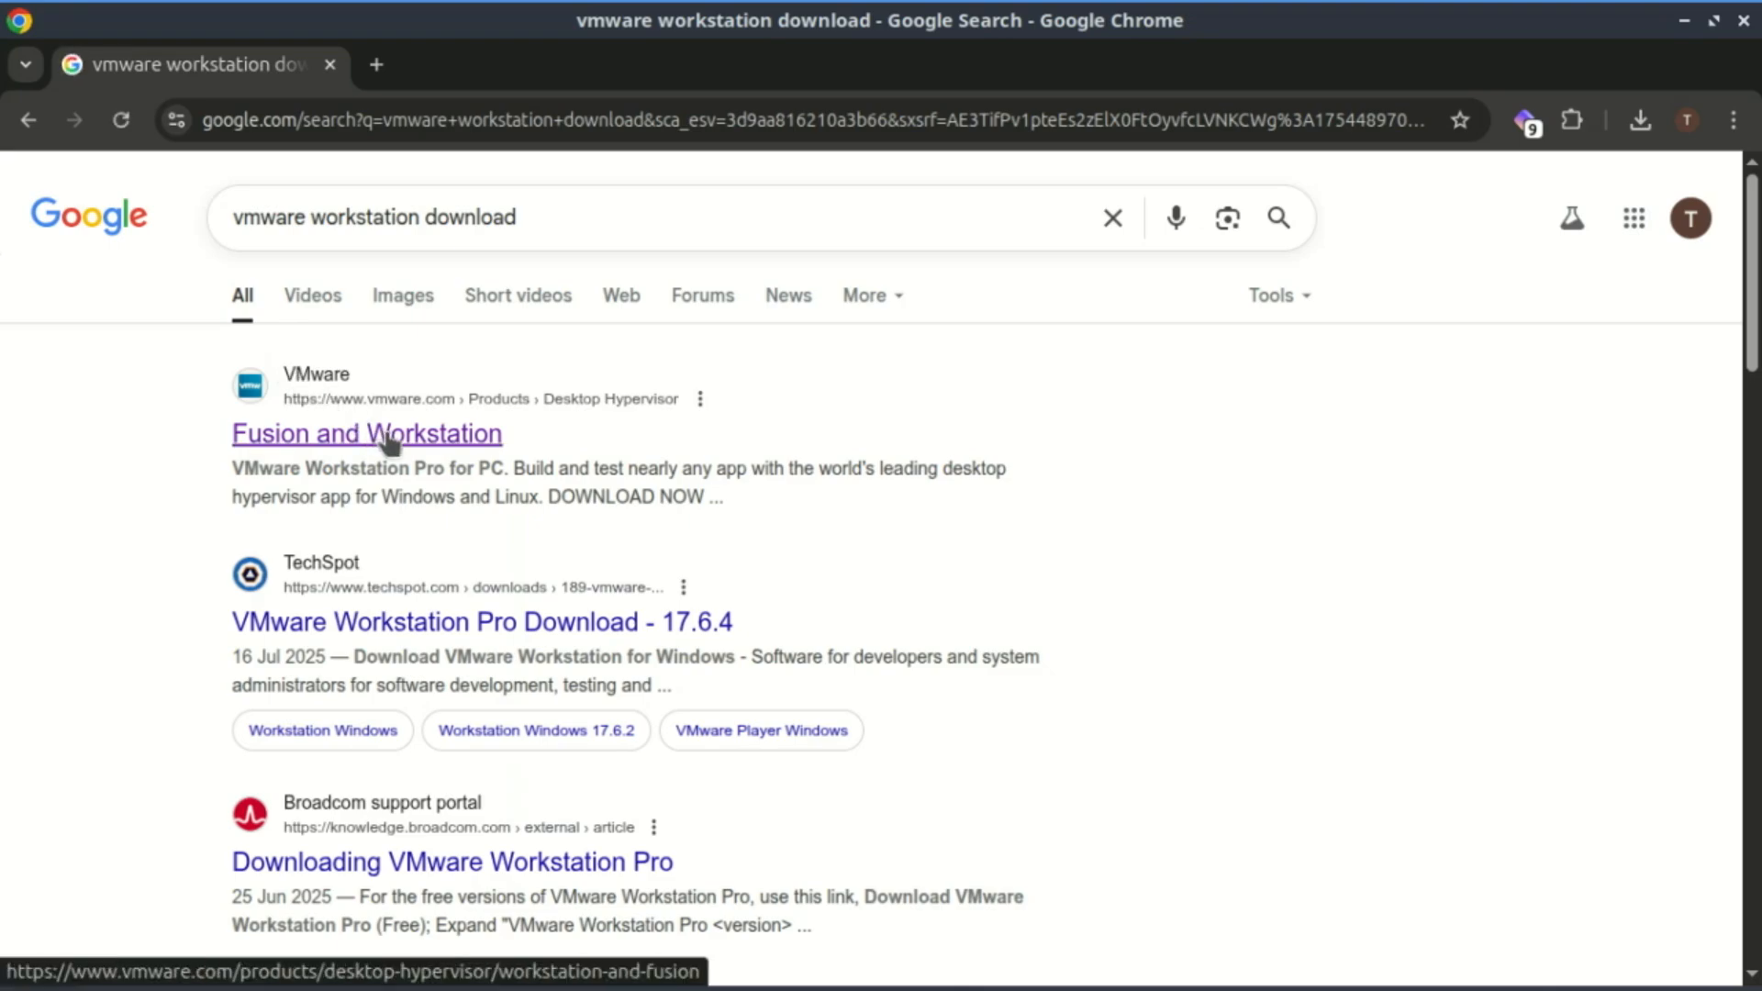
left_click(390, 442)
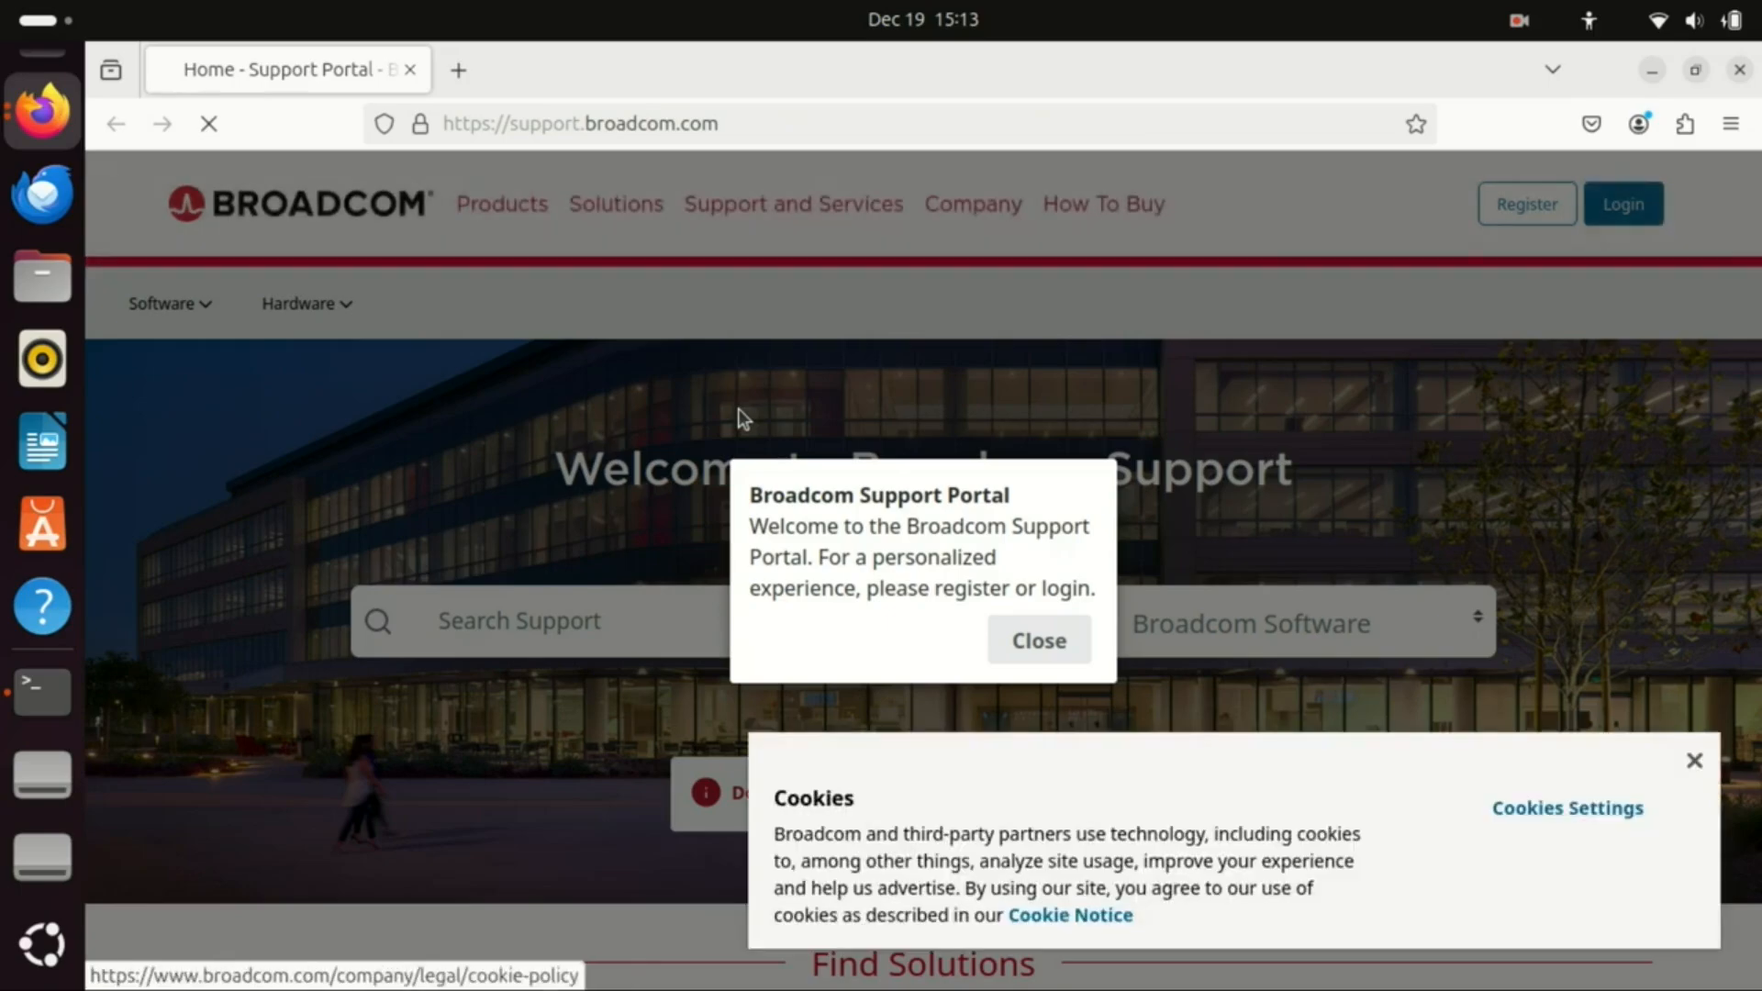
Step: Dismiss the Broadcom Support Portal welcome message and cookie notice, and open the user registration page
left_click(1047, 642)
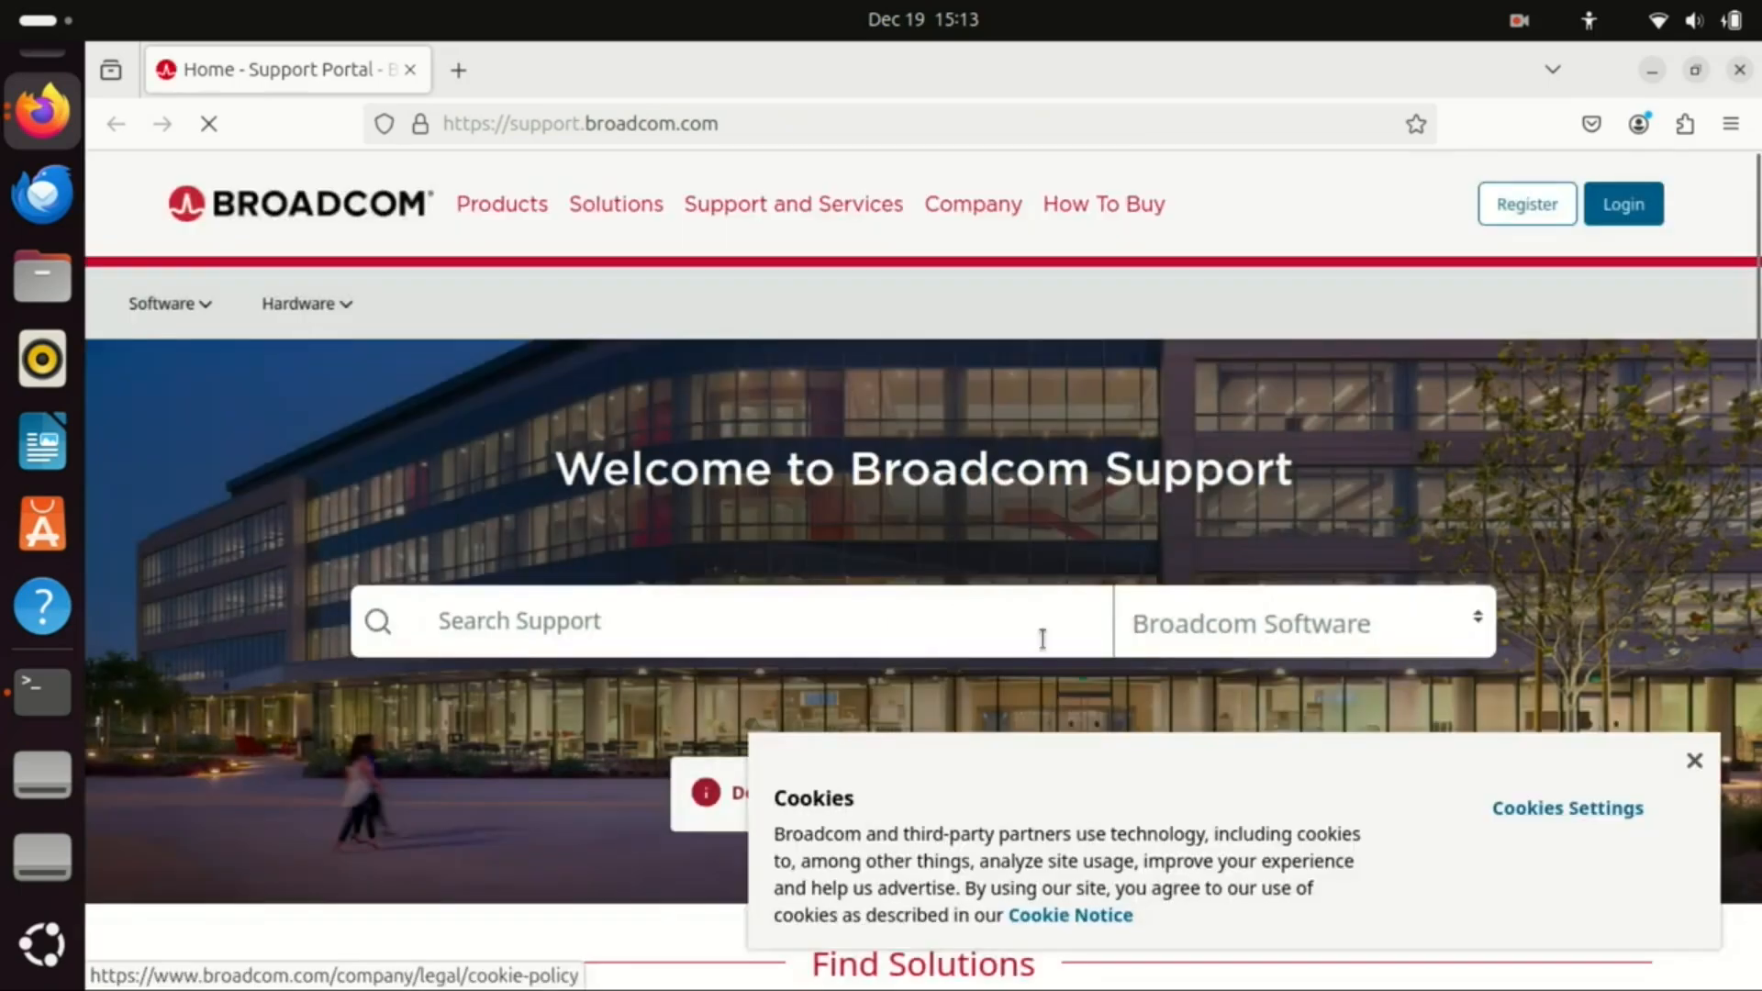
left_click(1694, 762)
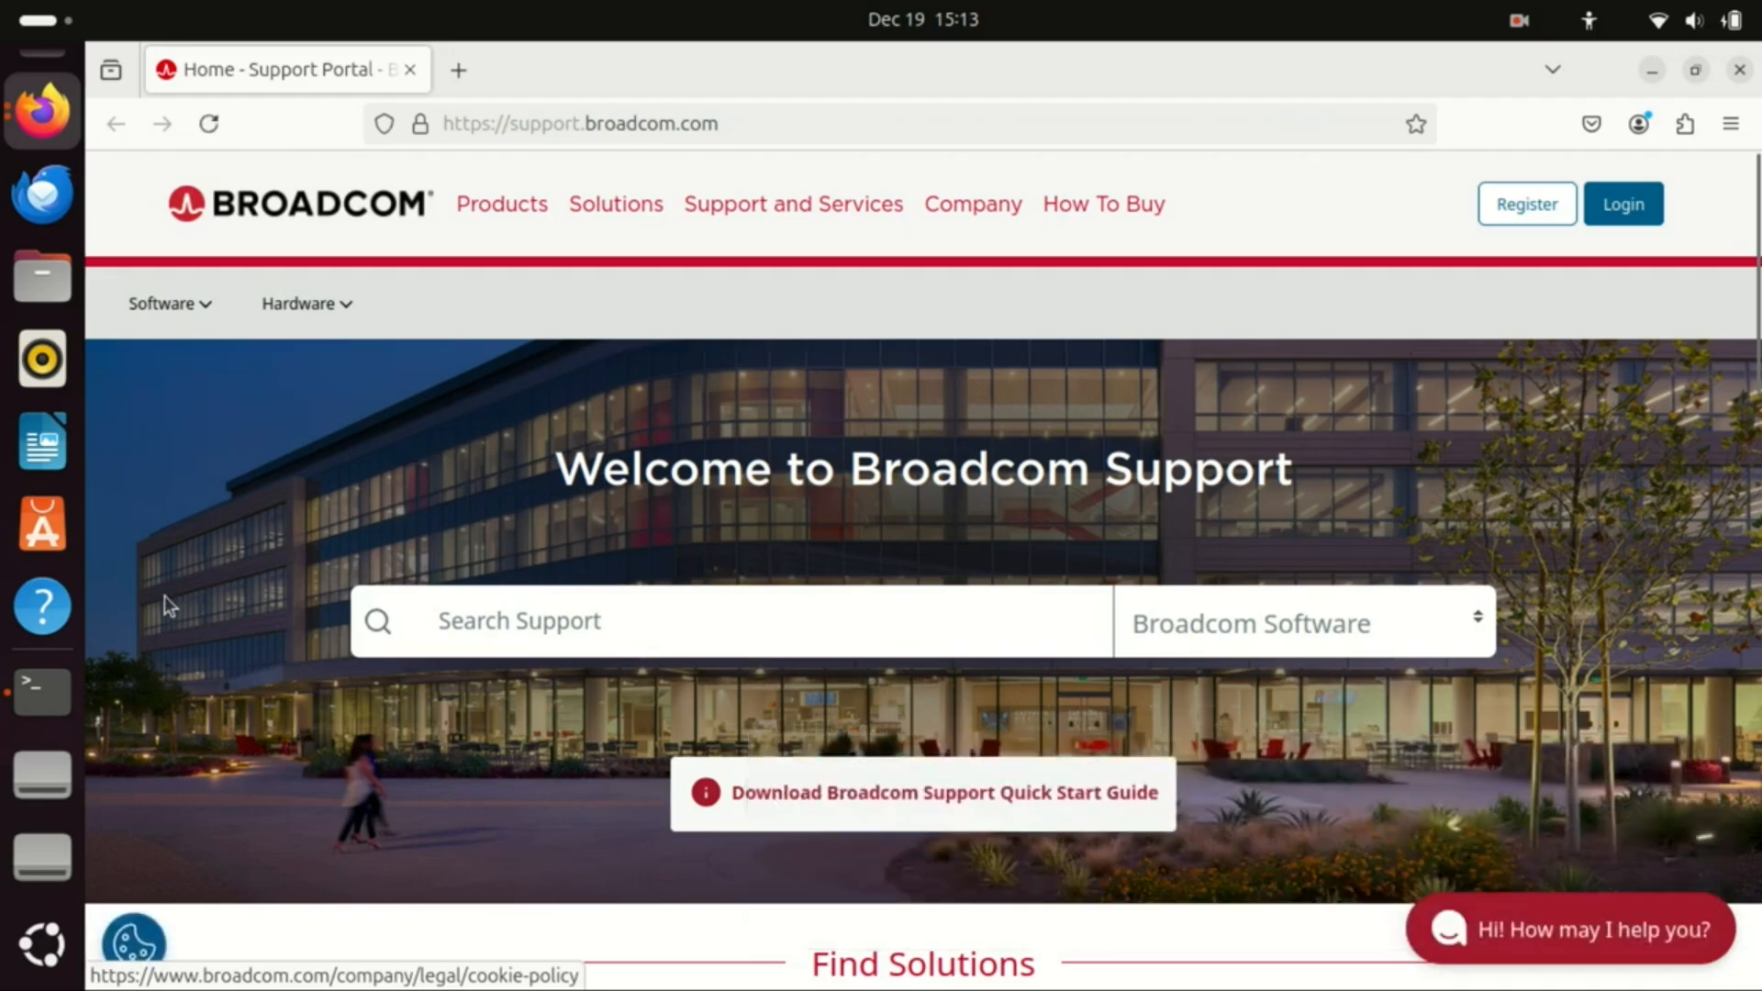
left_click(1520, 205)
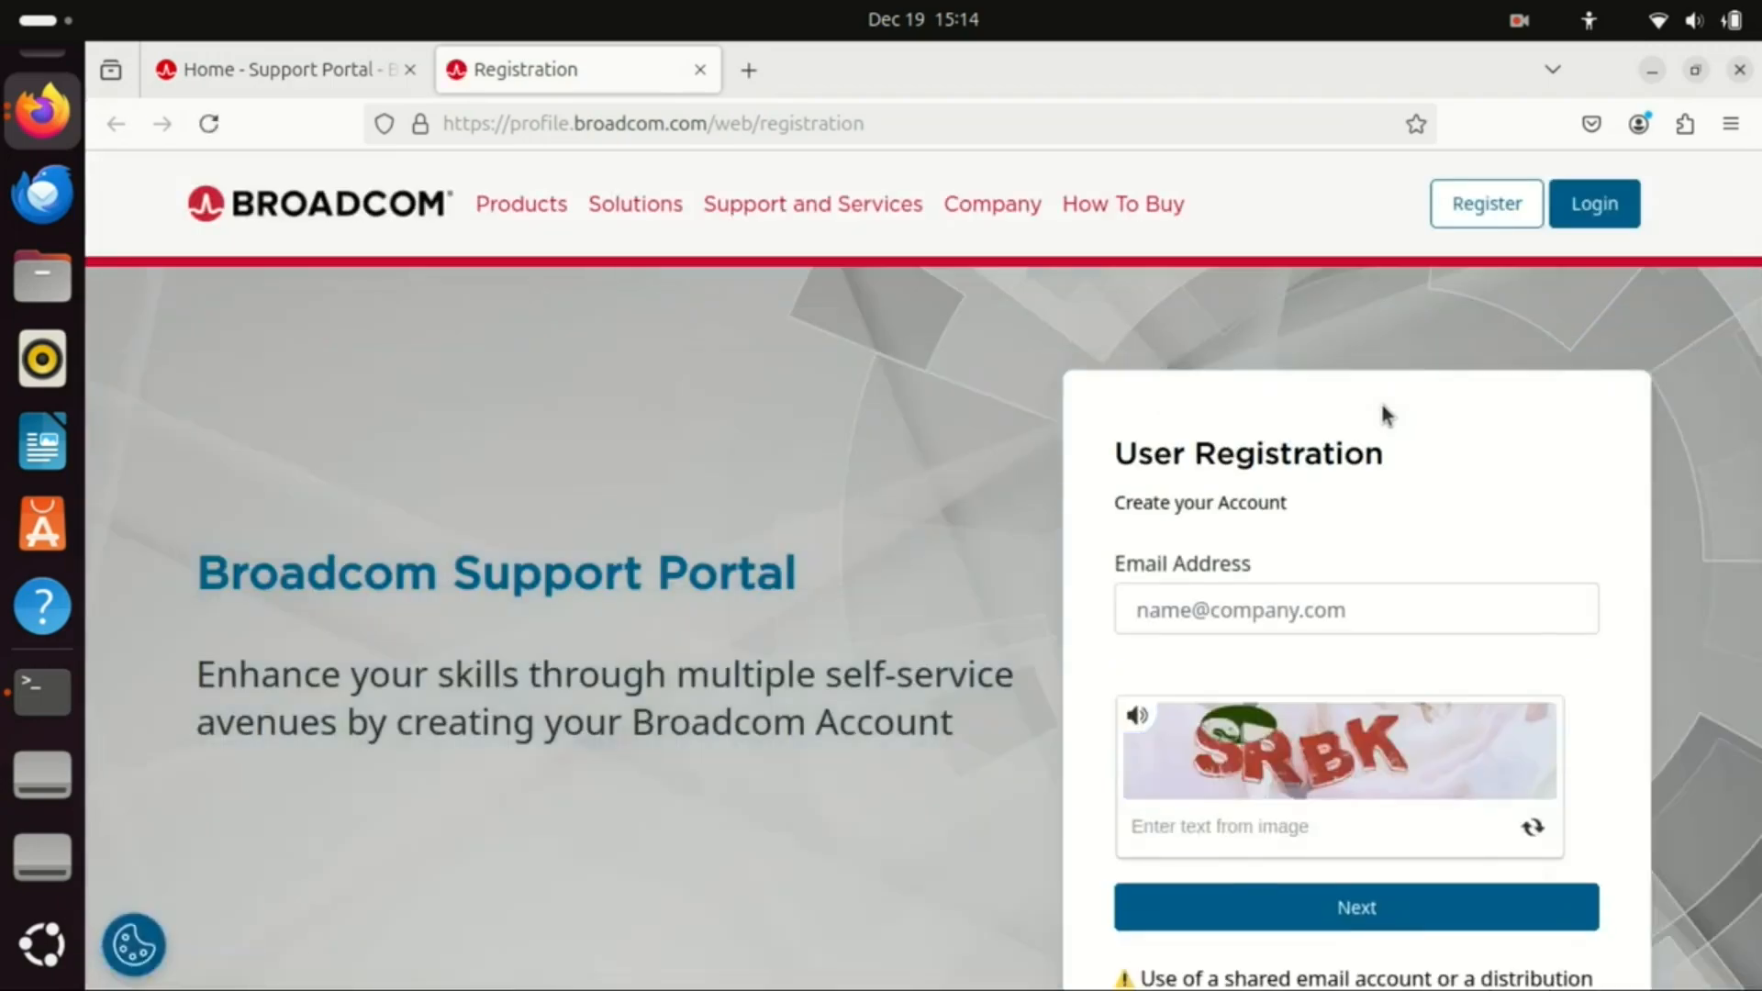
Step: Enter the account's e-mail address in the User Registration form
scroll(1382, 415, "down", 1)
left_click(1356, 560)
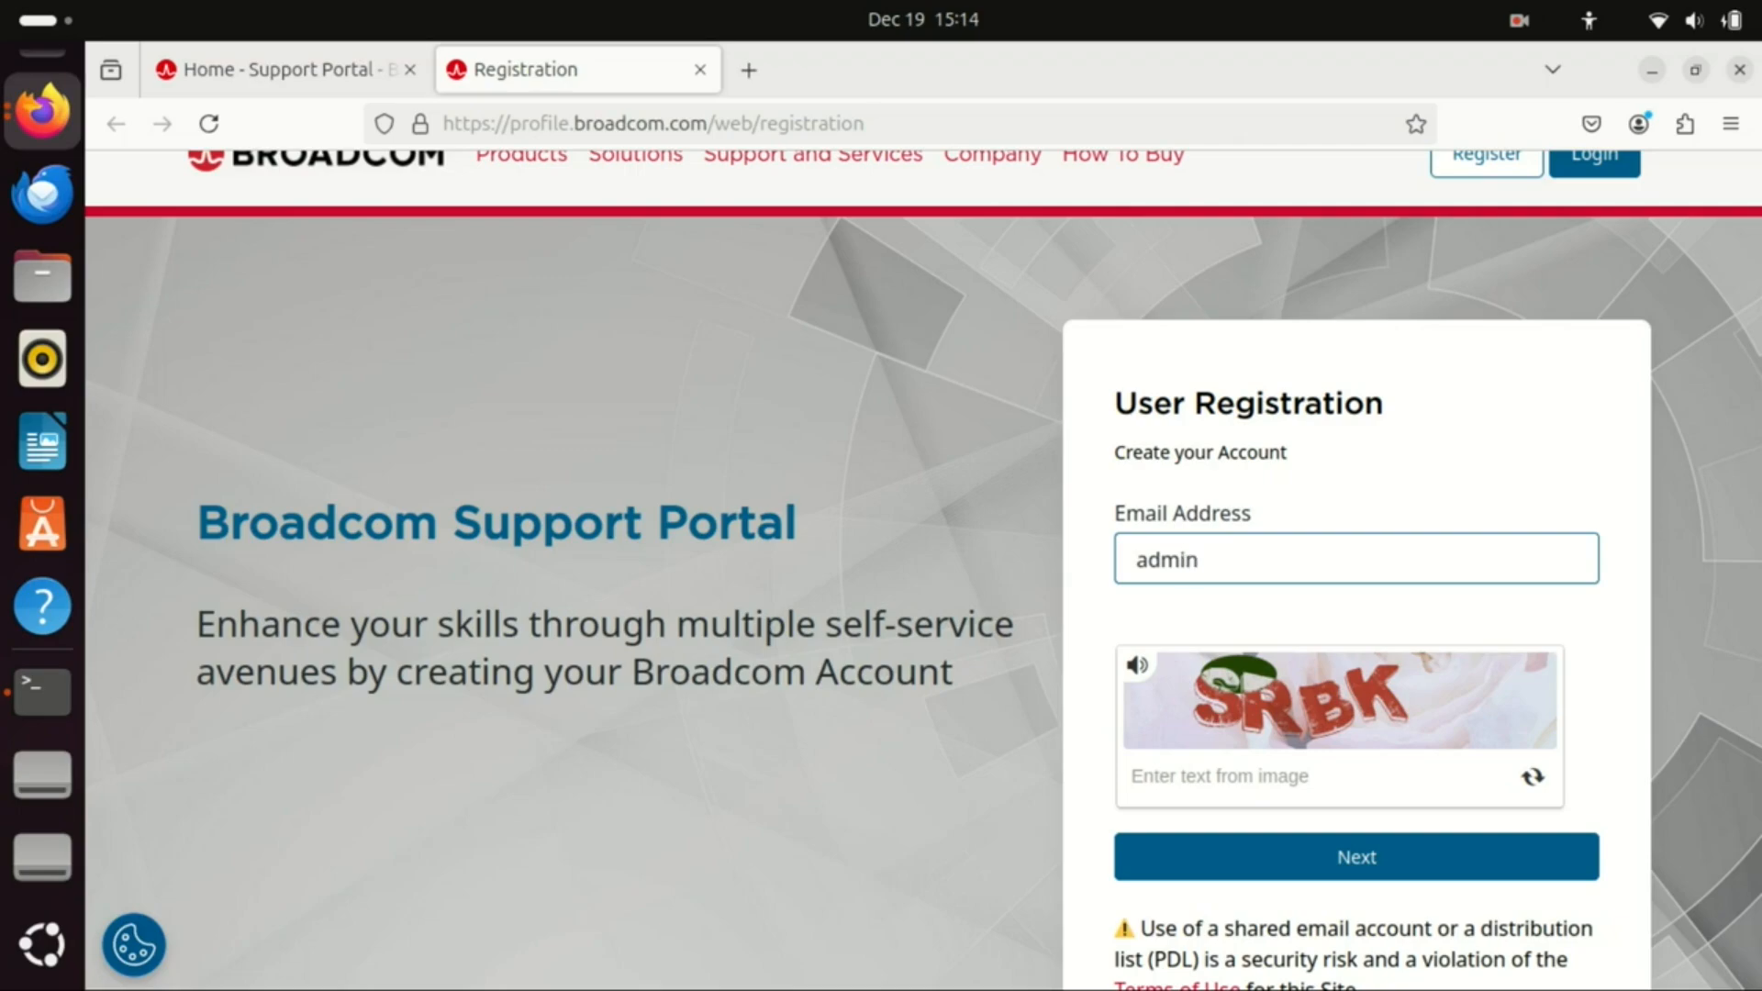
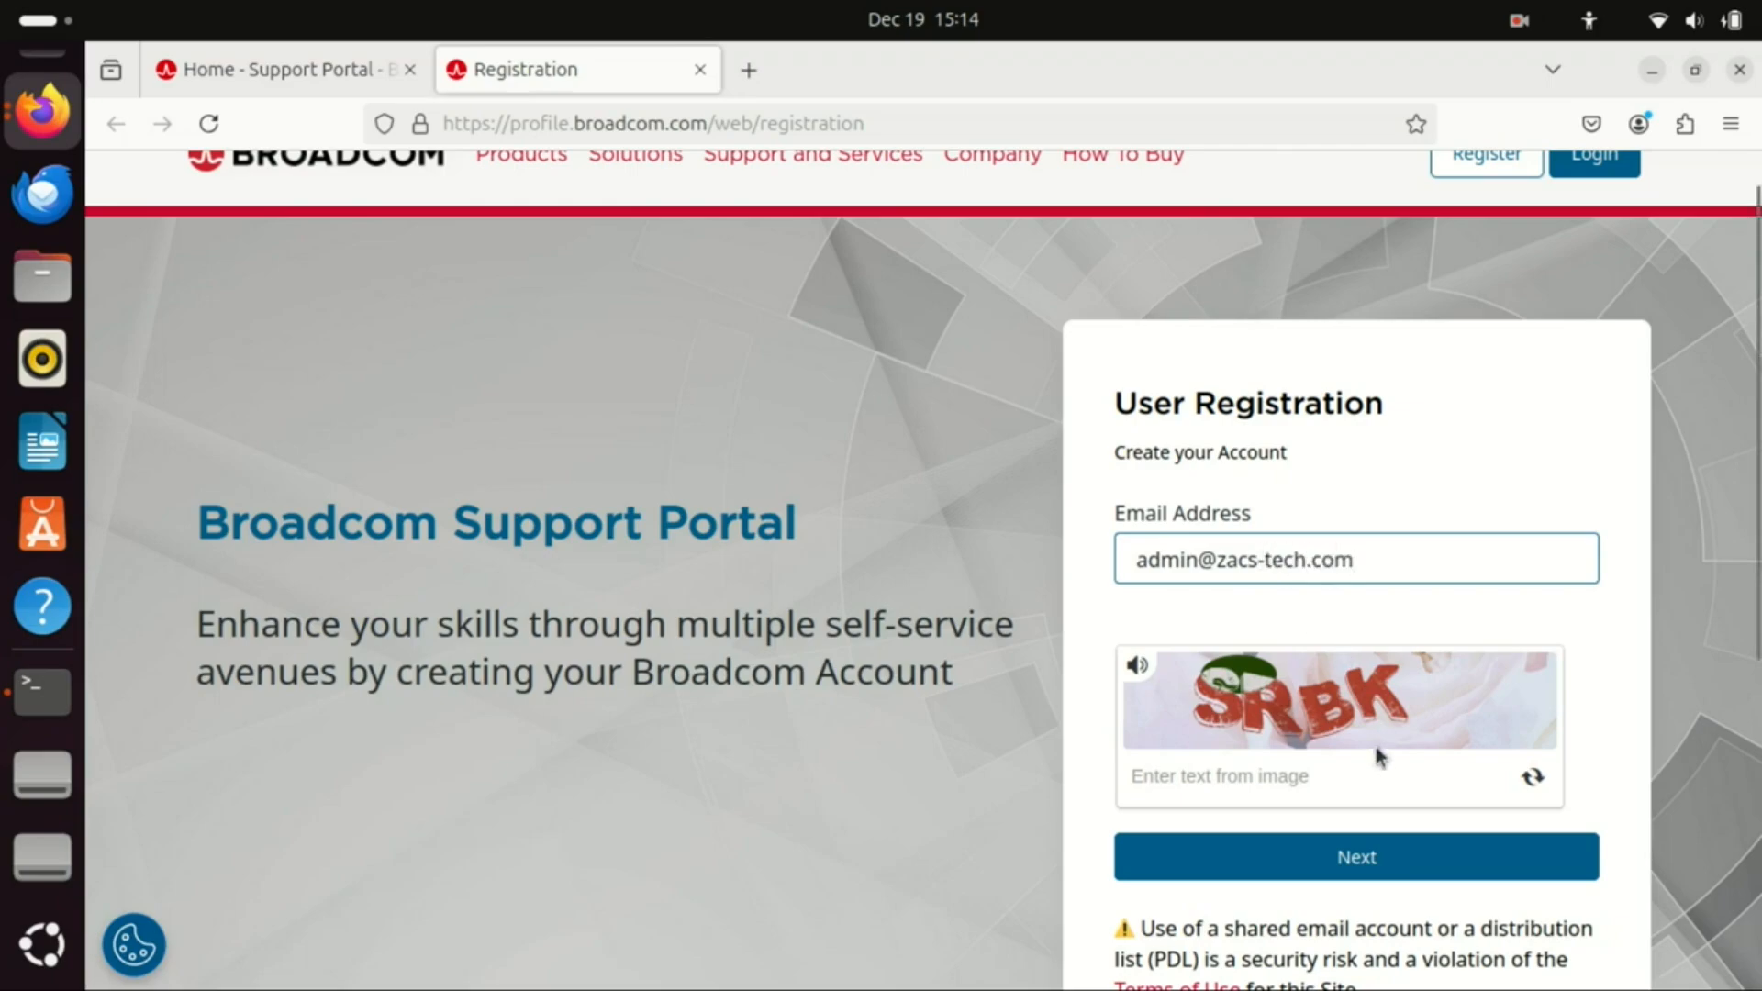
Step: Fill in the captcha text from the image and submit the registration e-mail
left_click(1289, 791)
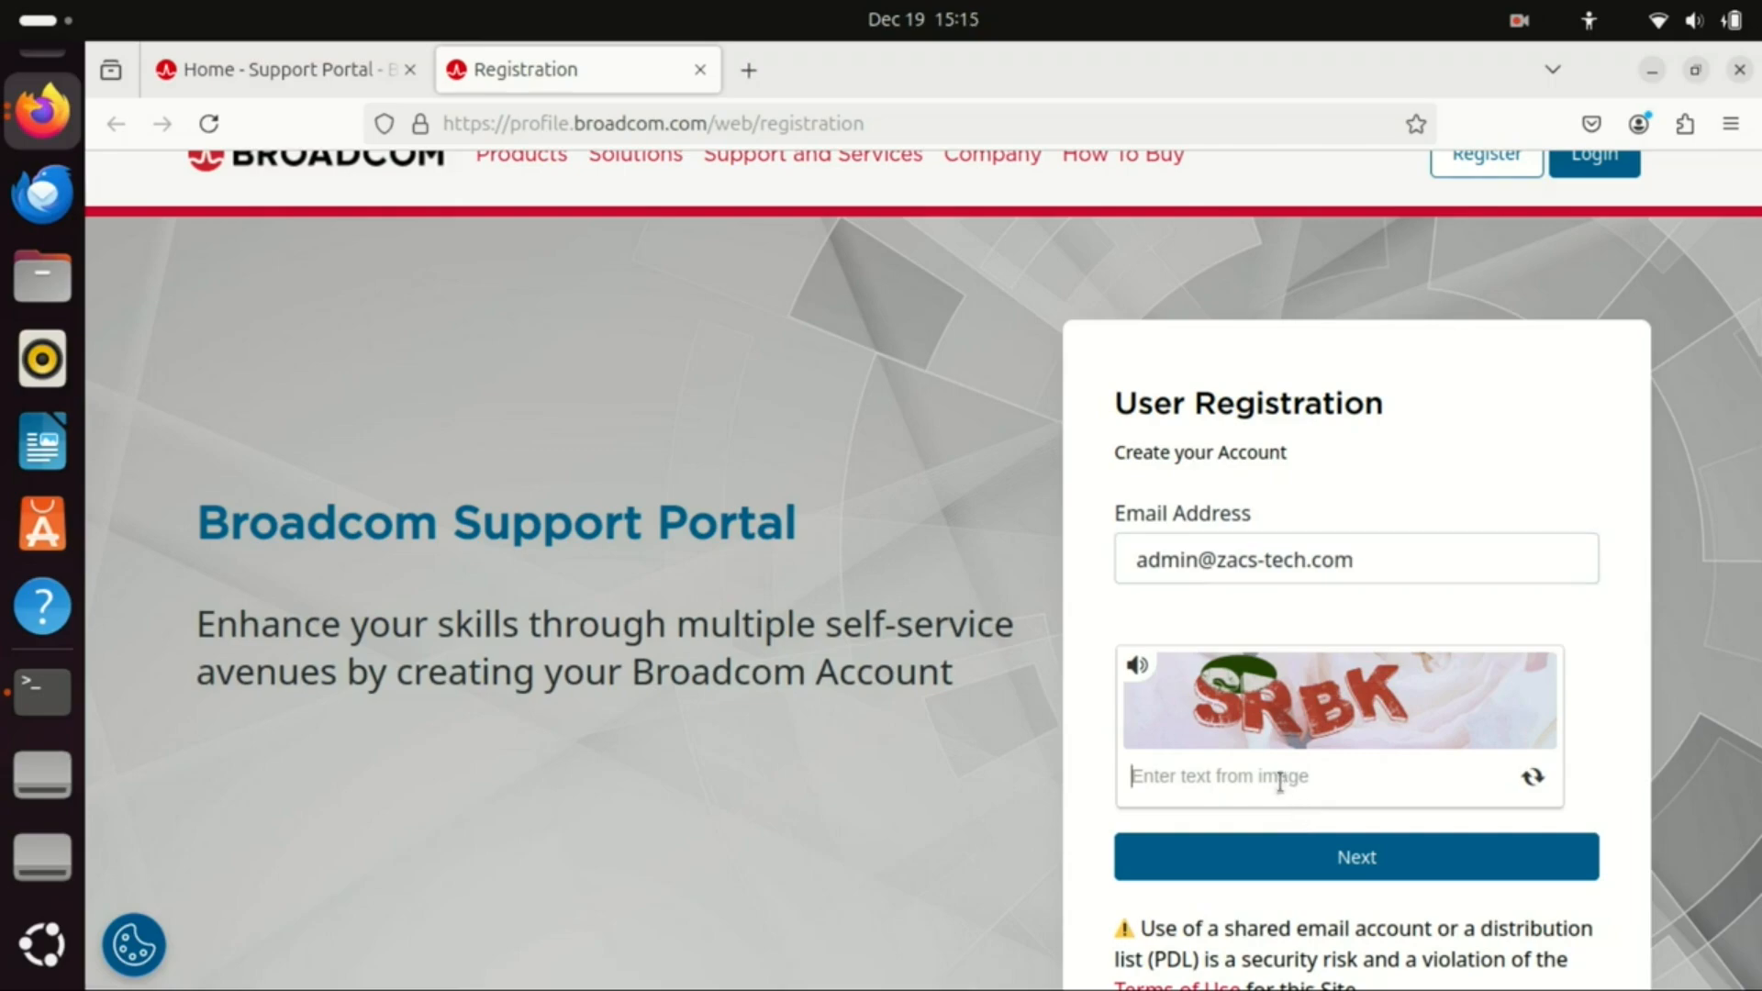
type("S")
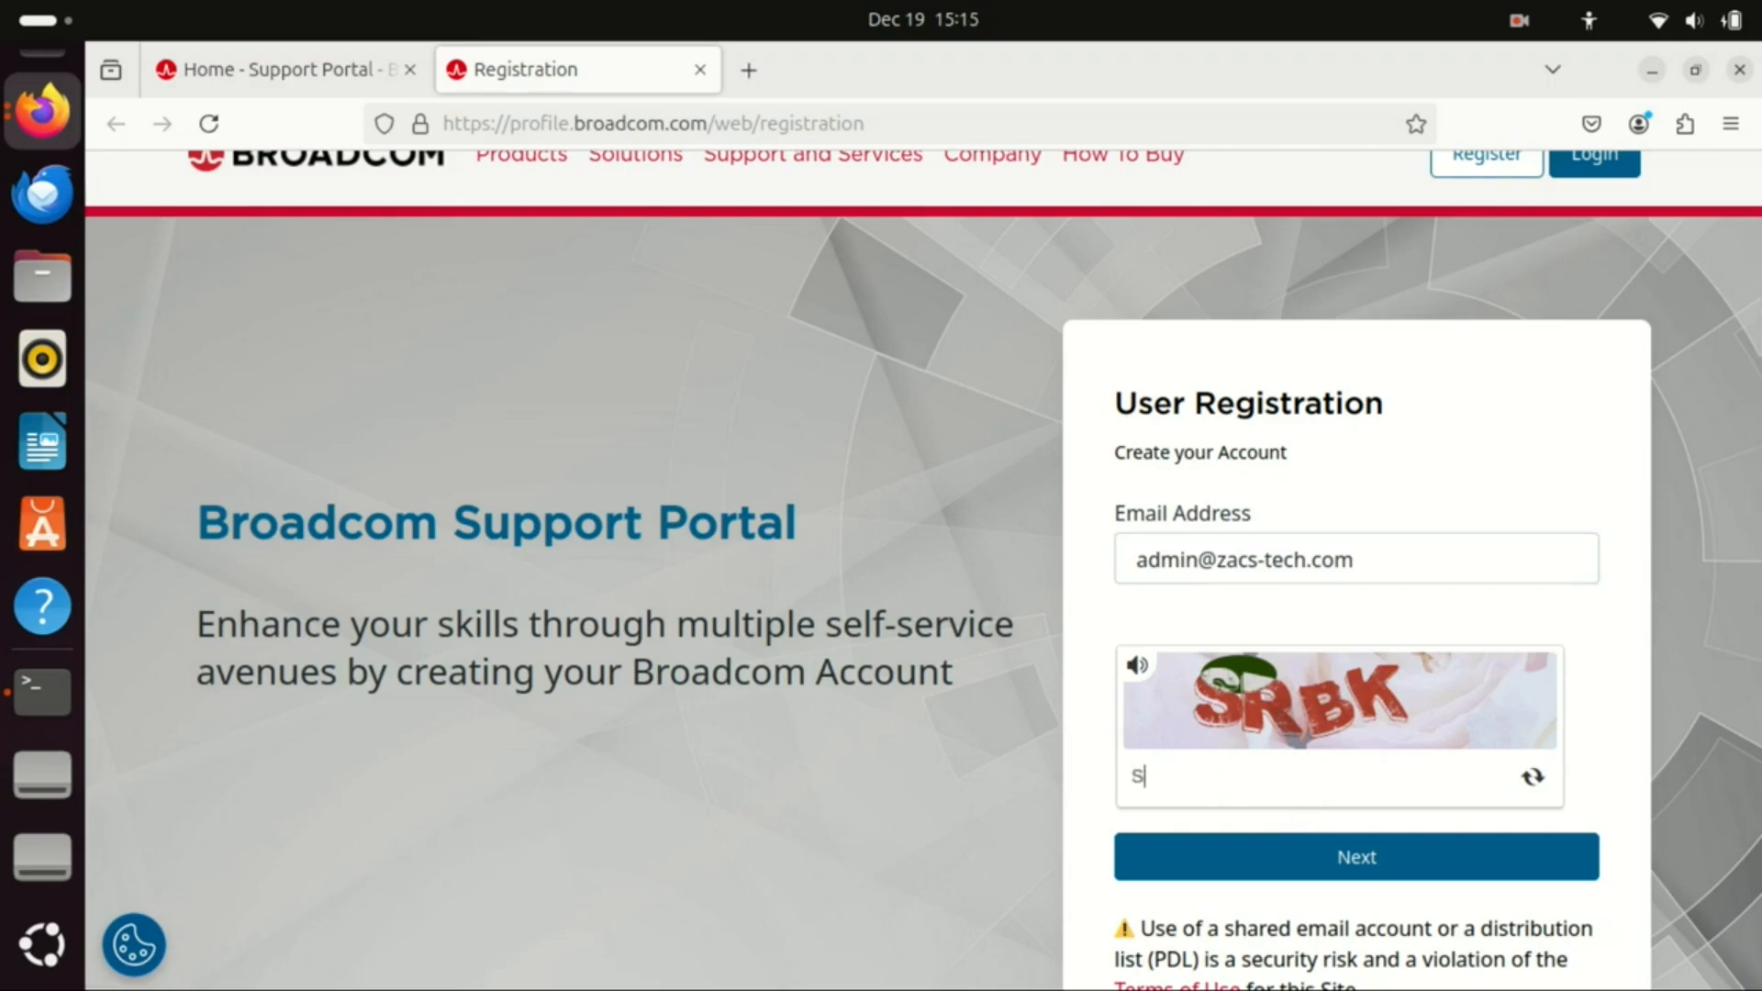
type("RBK")
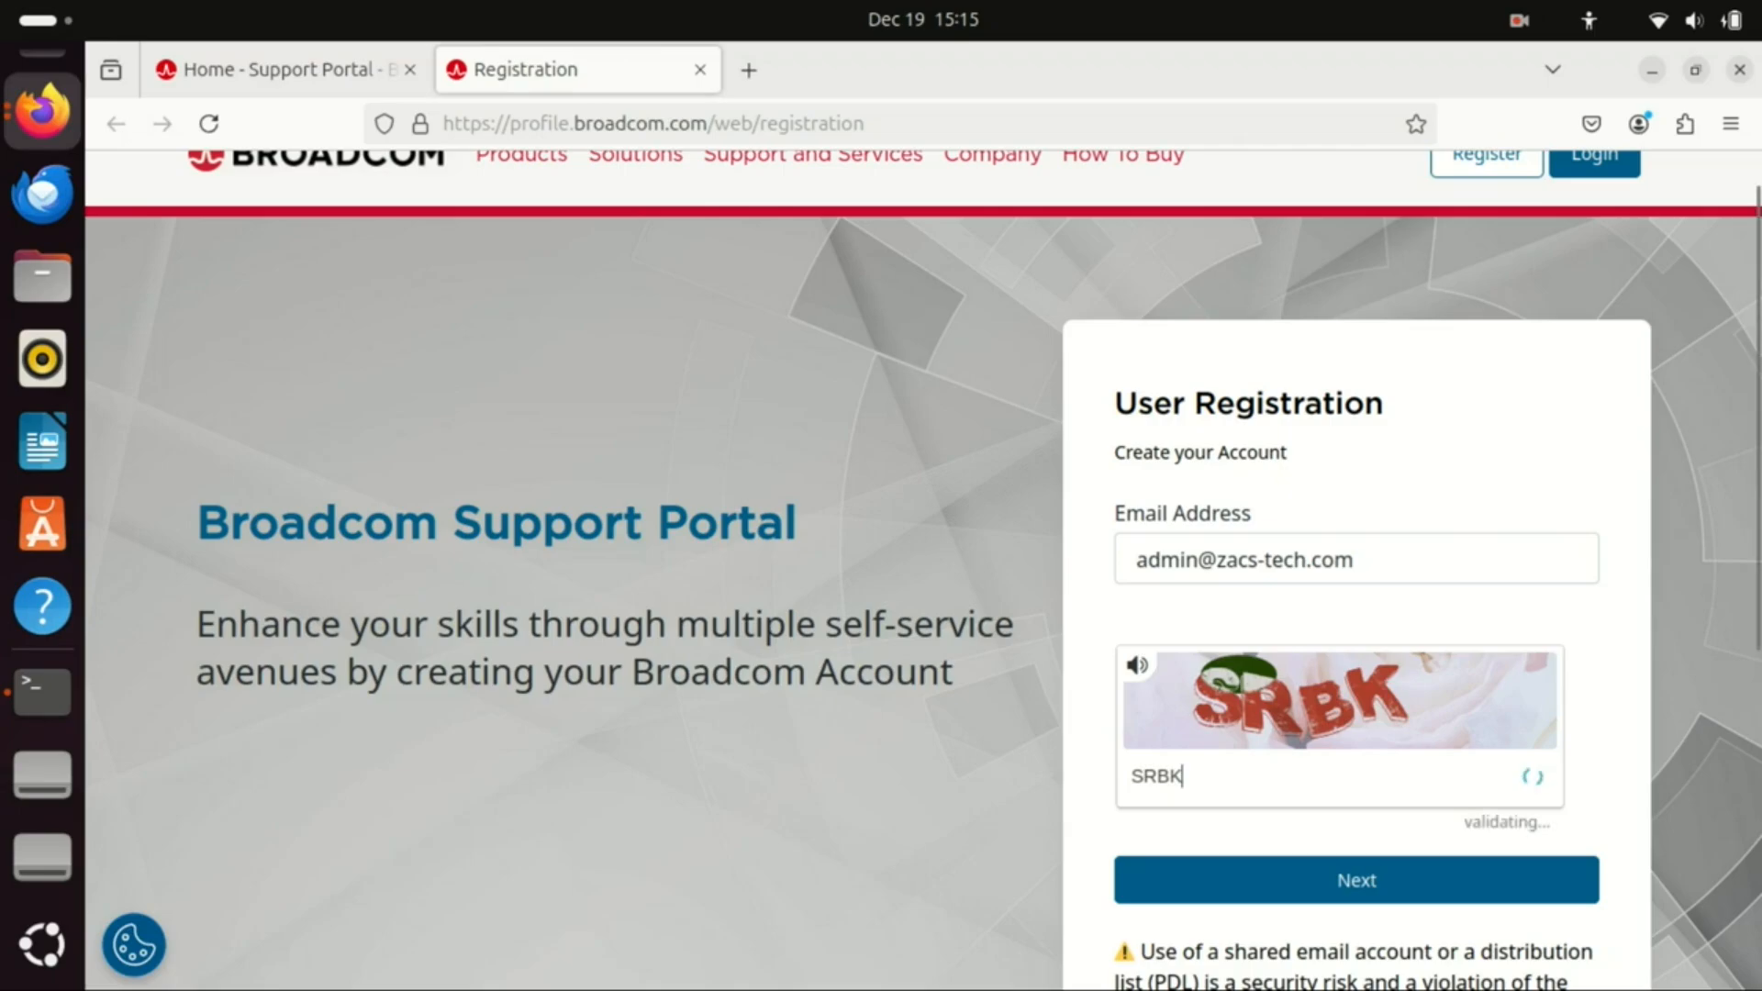
left_click(1361, 878)
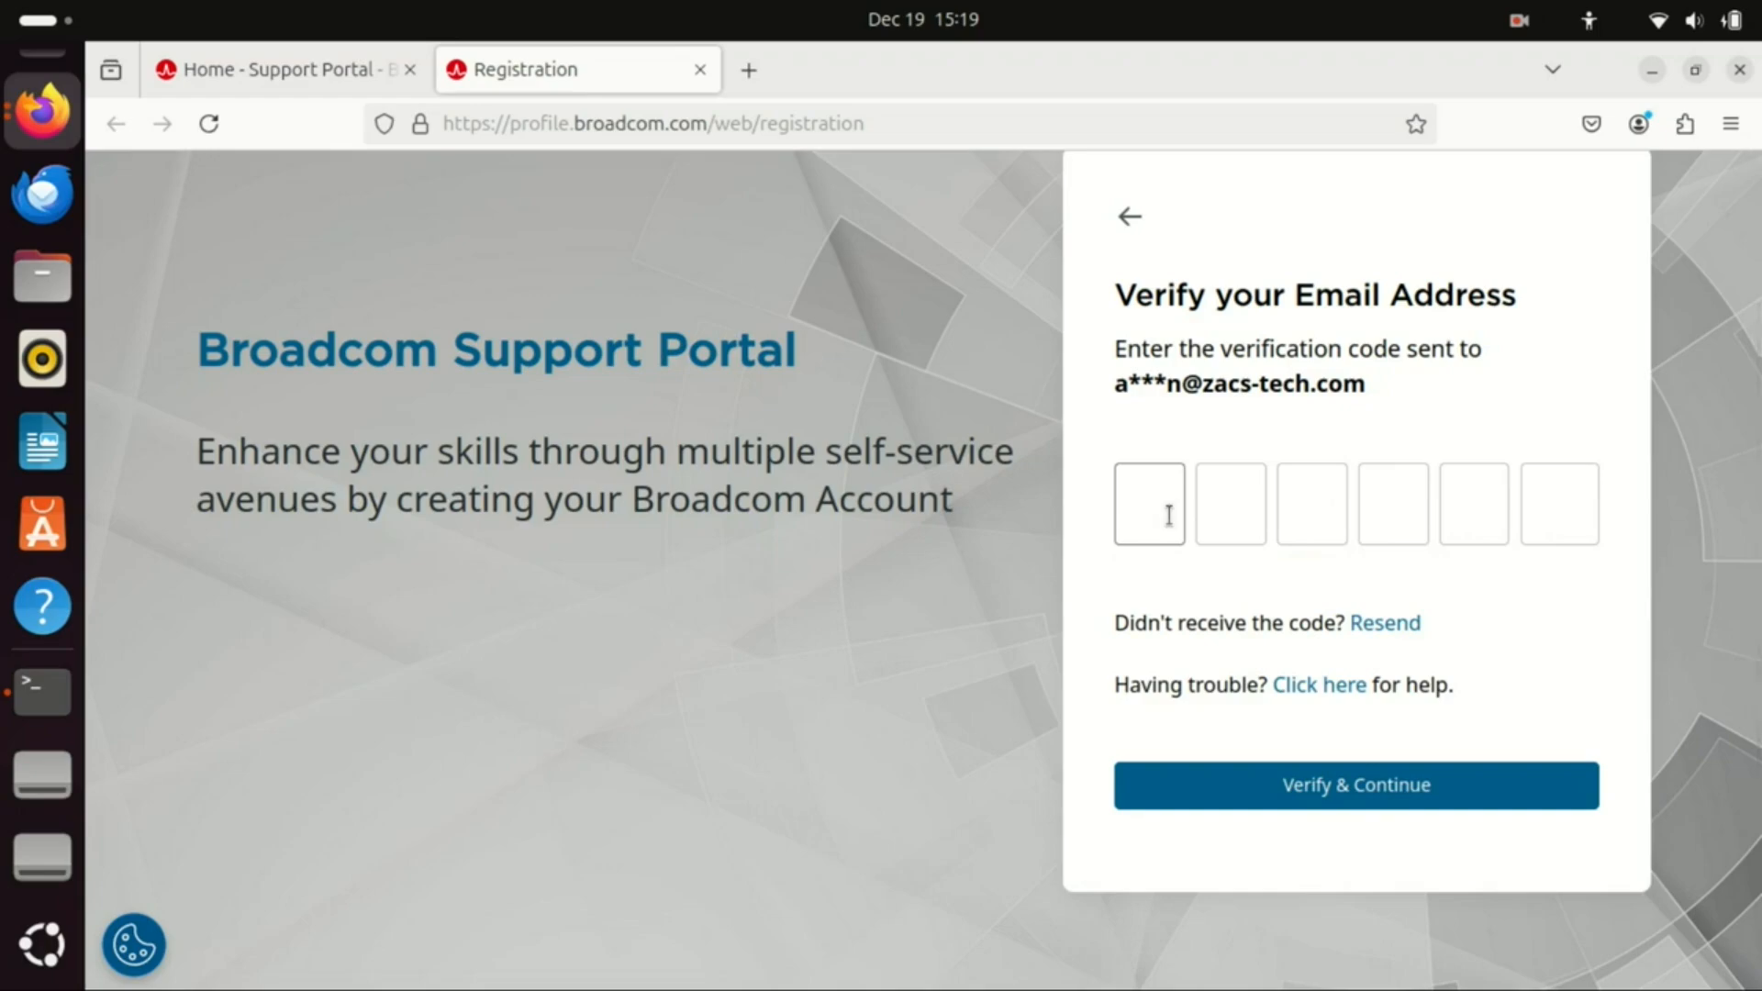
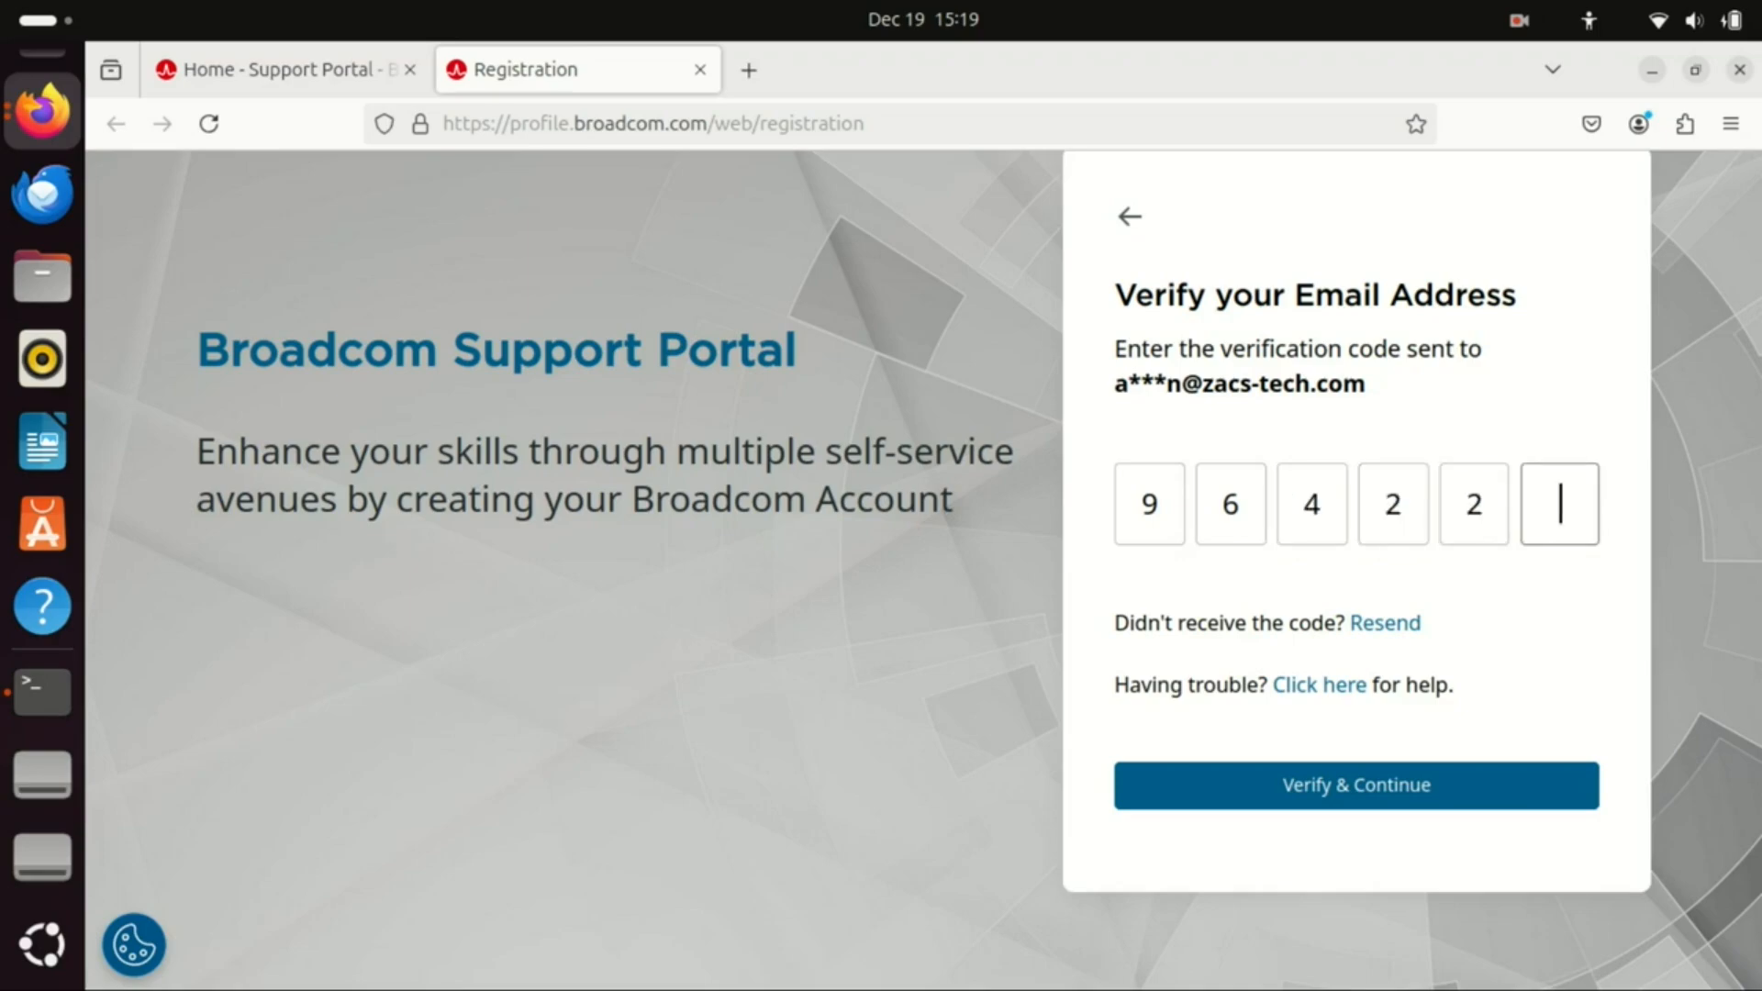
Step: Enter the six-digit verification code sent by e-mail and verify the address
left_click(1351, 785)
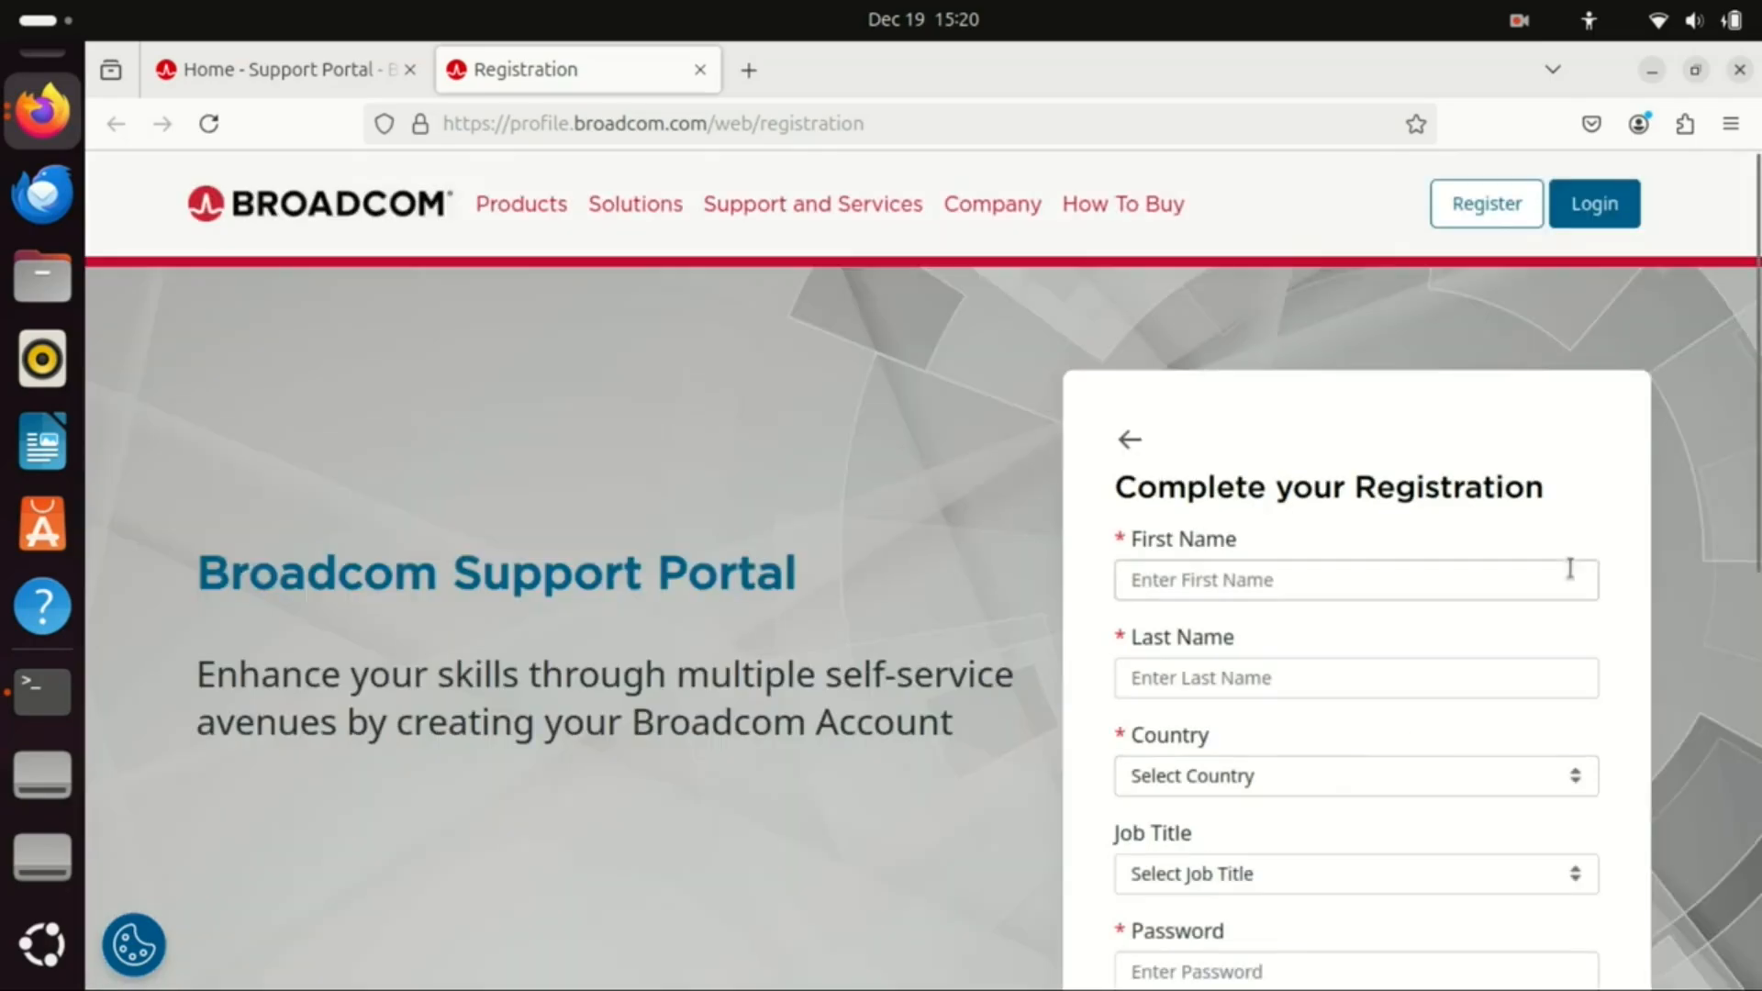
Step: Fill in the account holder's first name and last name in the registration form
scroll(1754, 517, "down", 2)
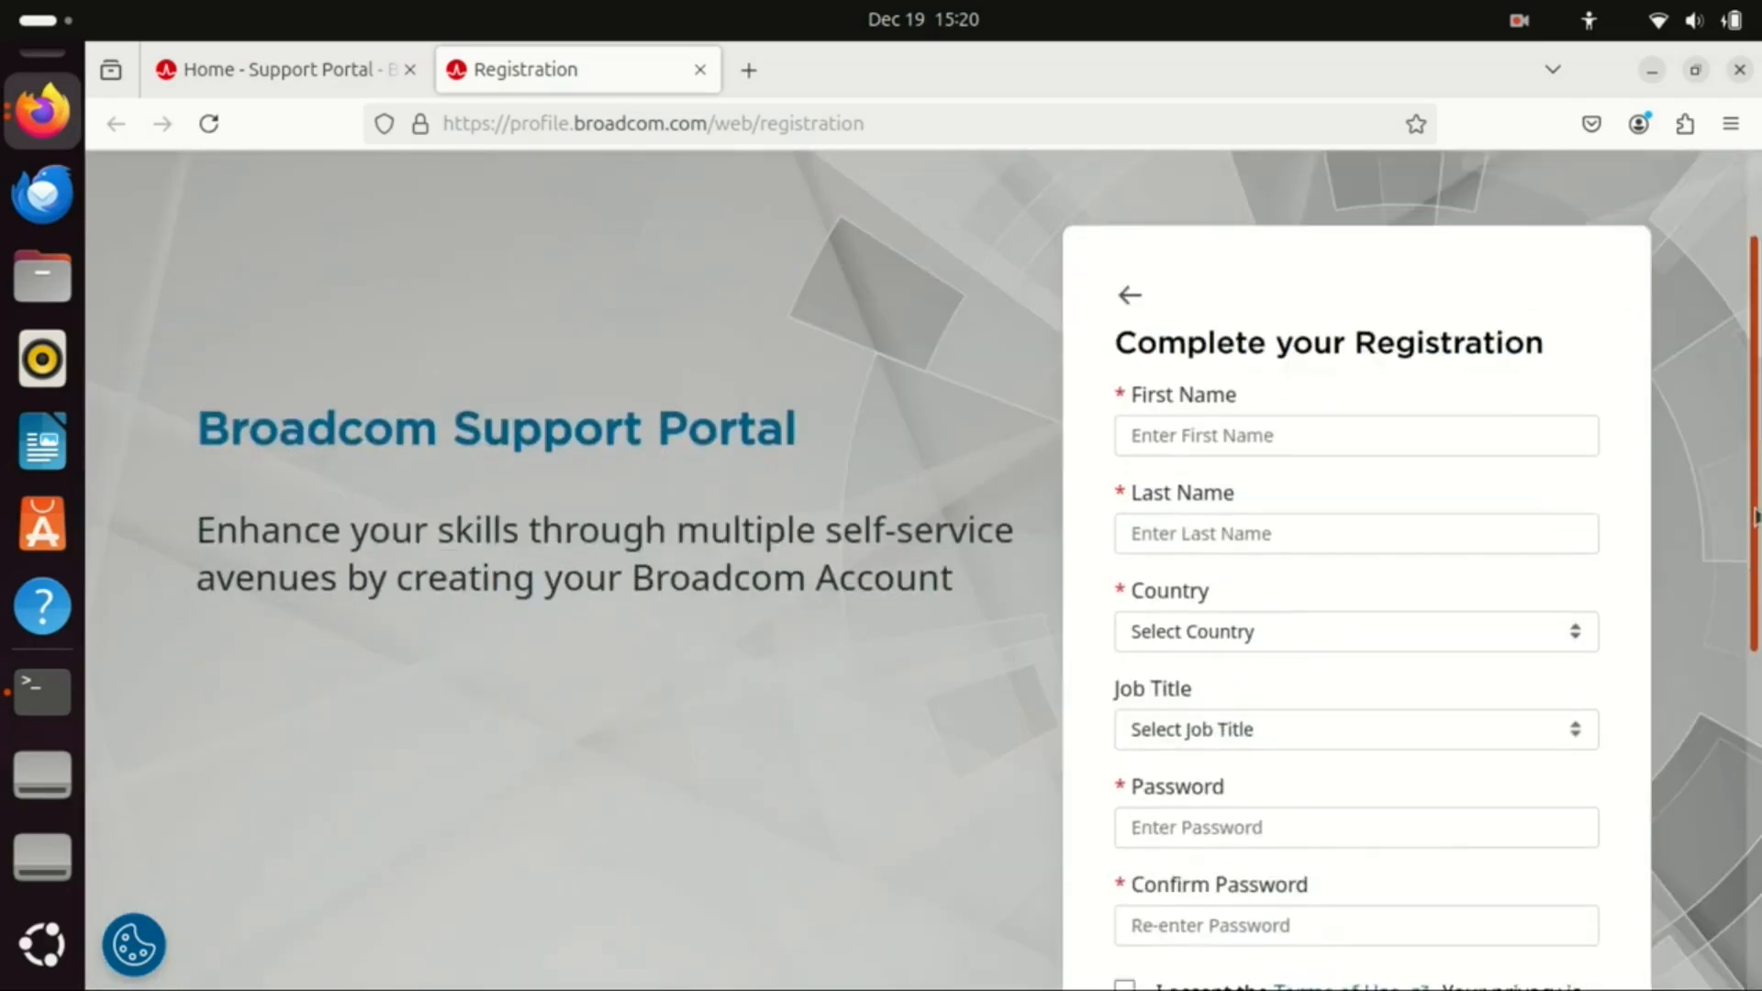
left_click(1328, 432)
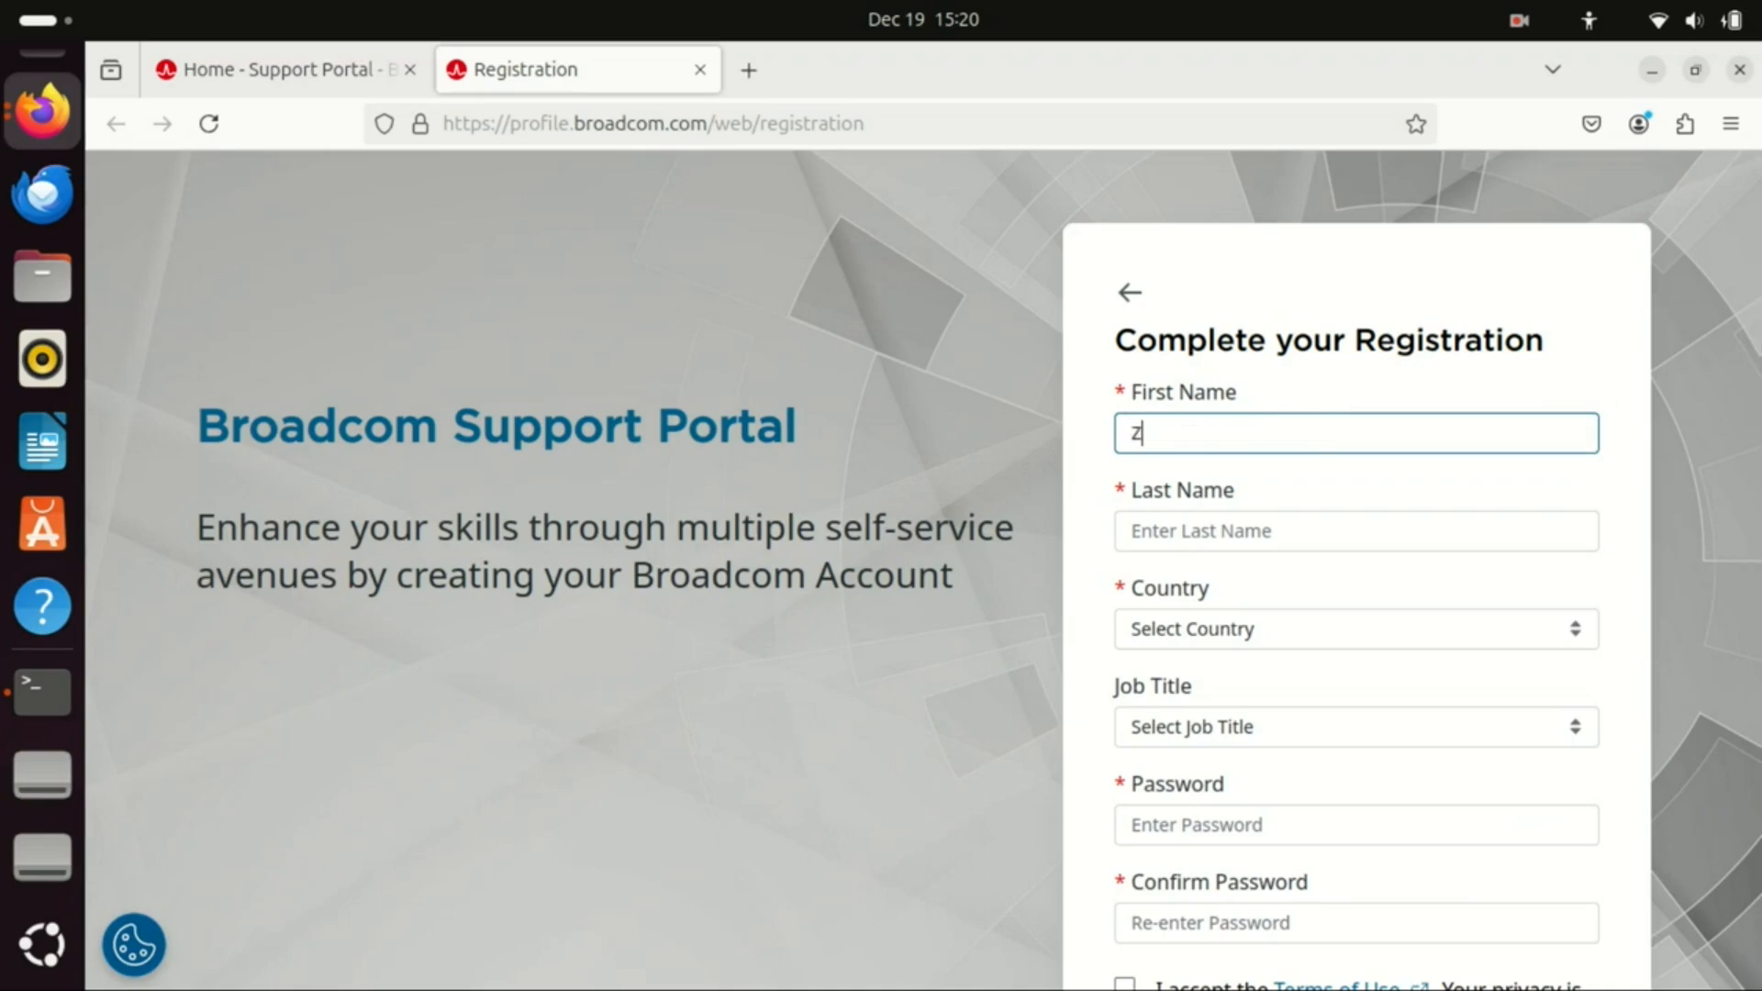
left_click(1191, 530)
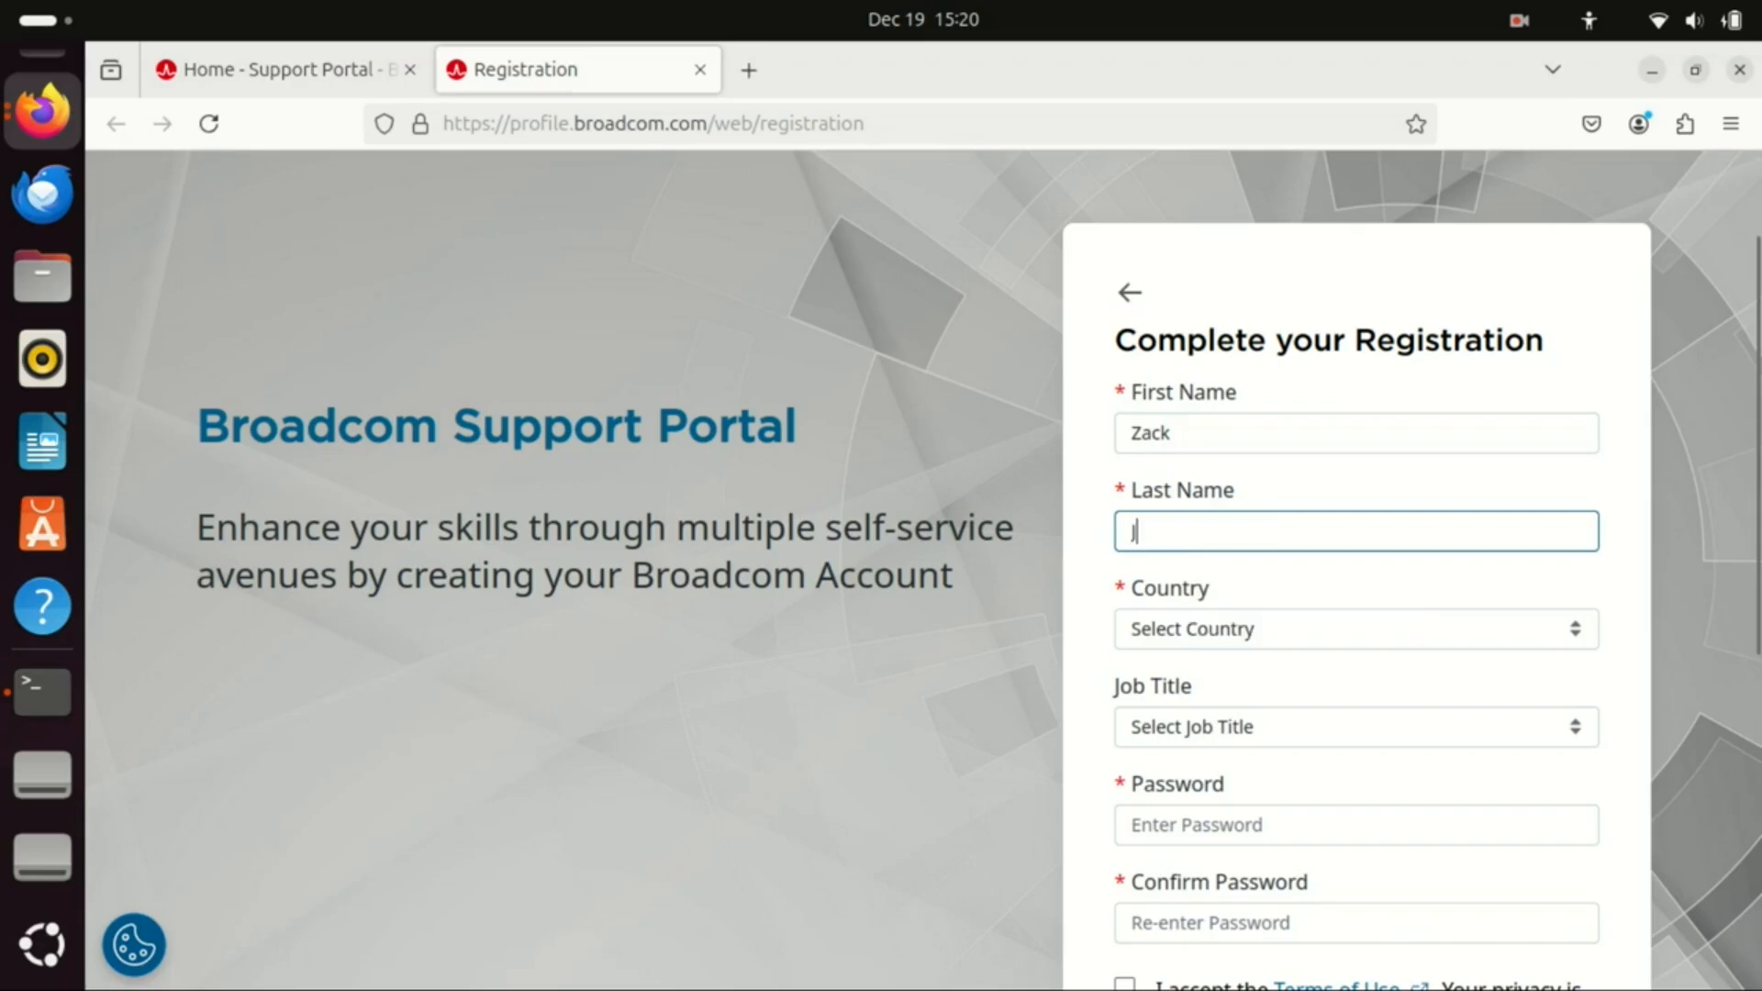
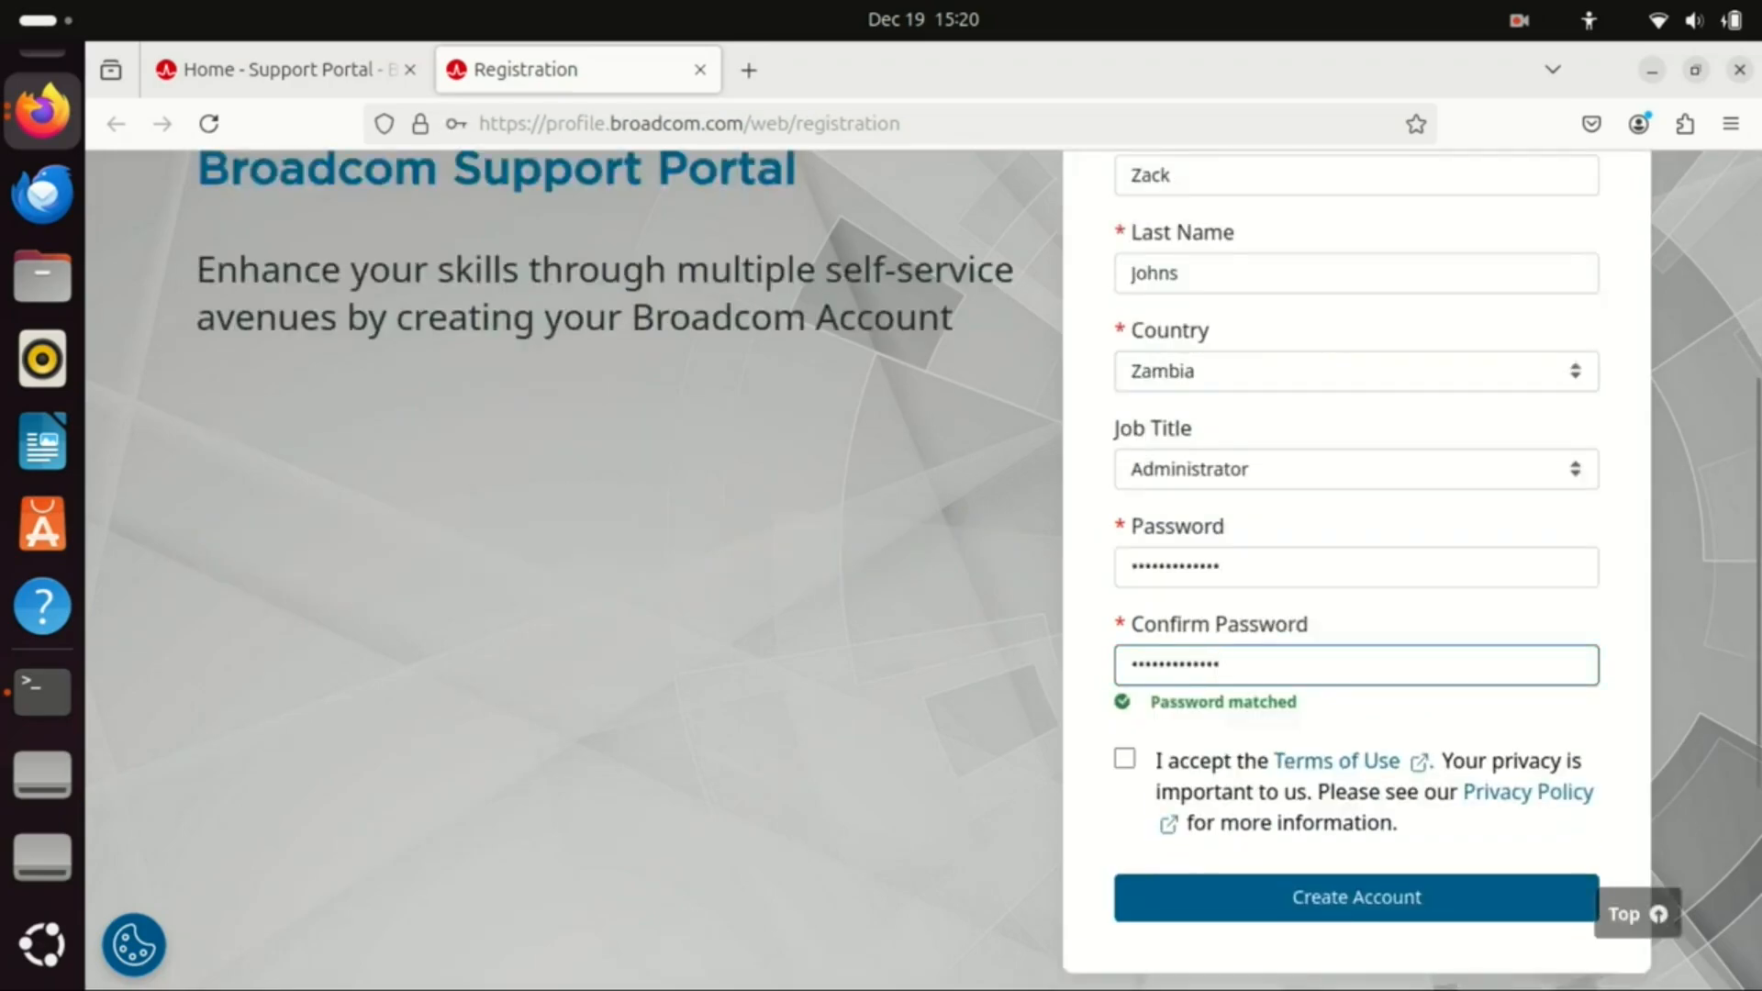
Step: Accept the Terms of Use, create the Broadcom account and save its login in the browser
left_click(1124, 758)
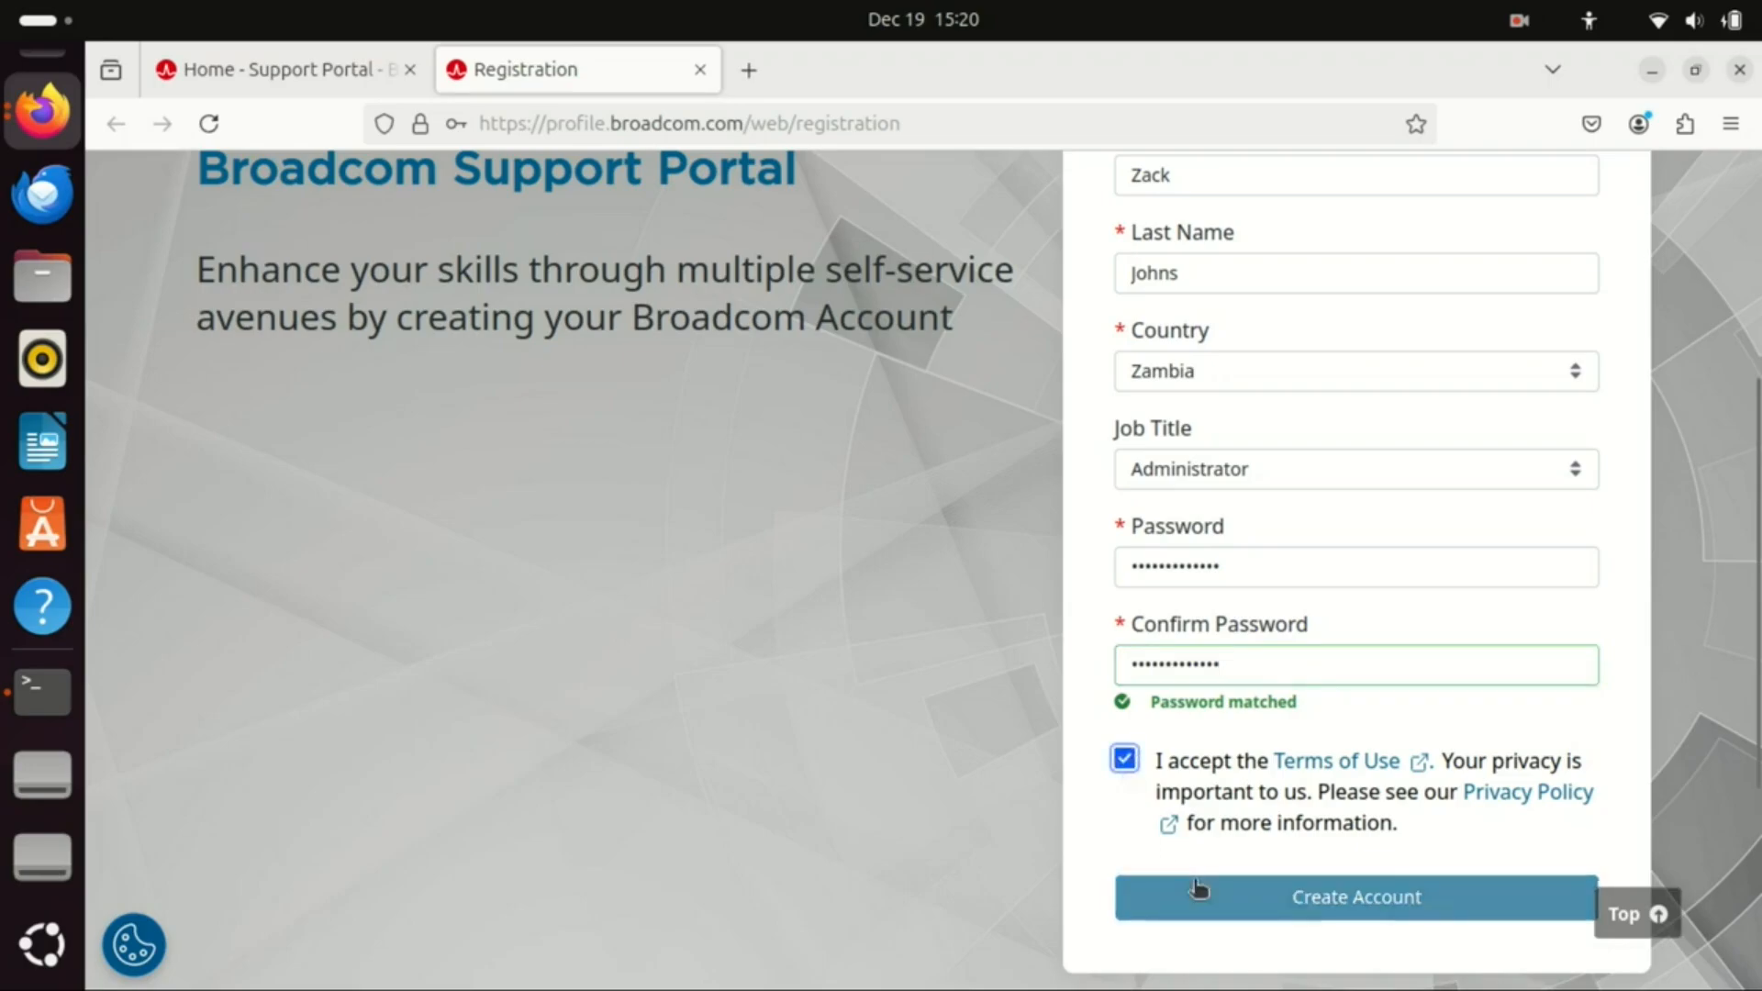
left_click(1339, 897)
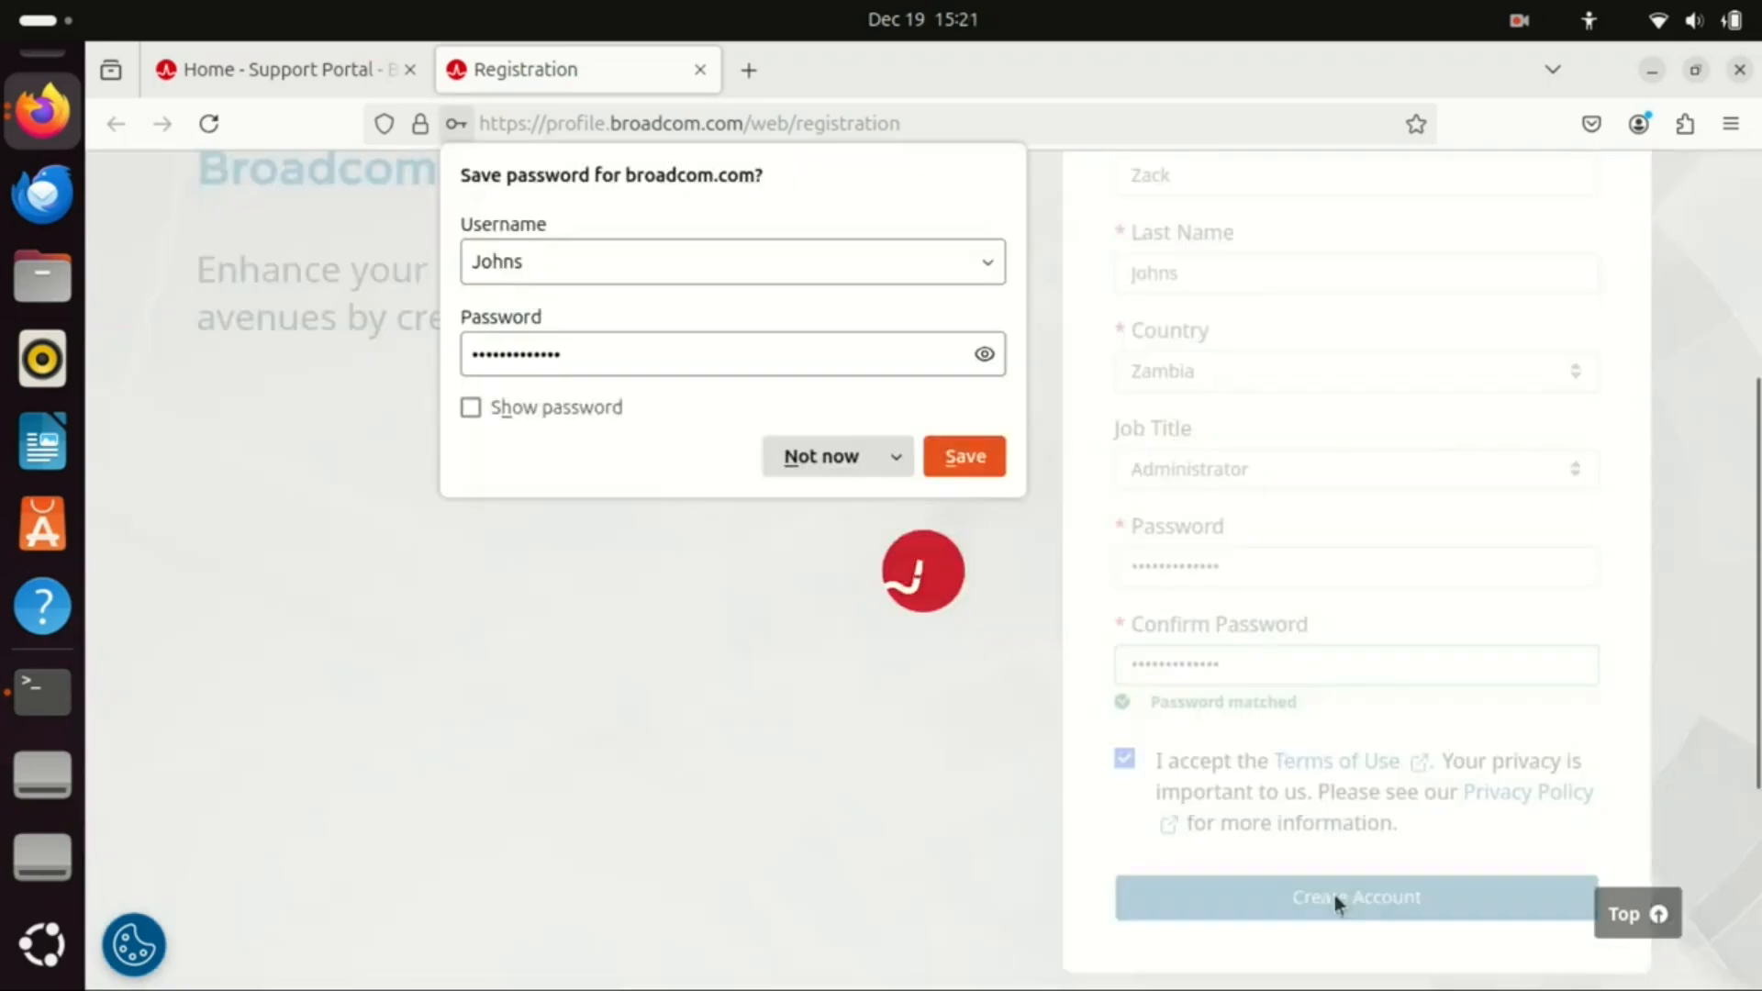
left_click(961, 466)
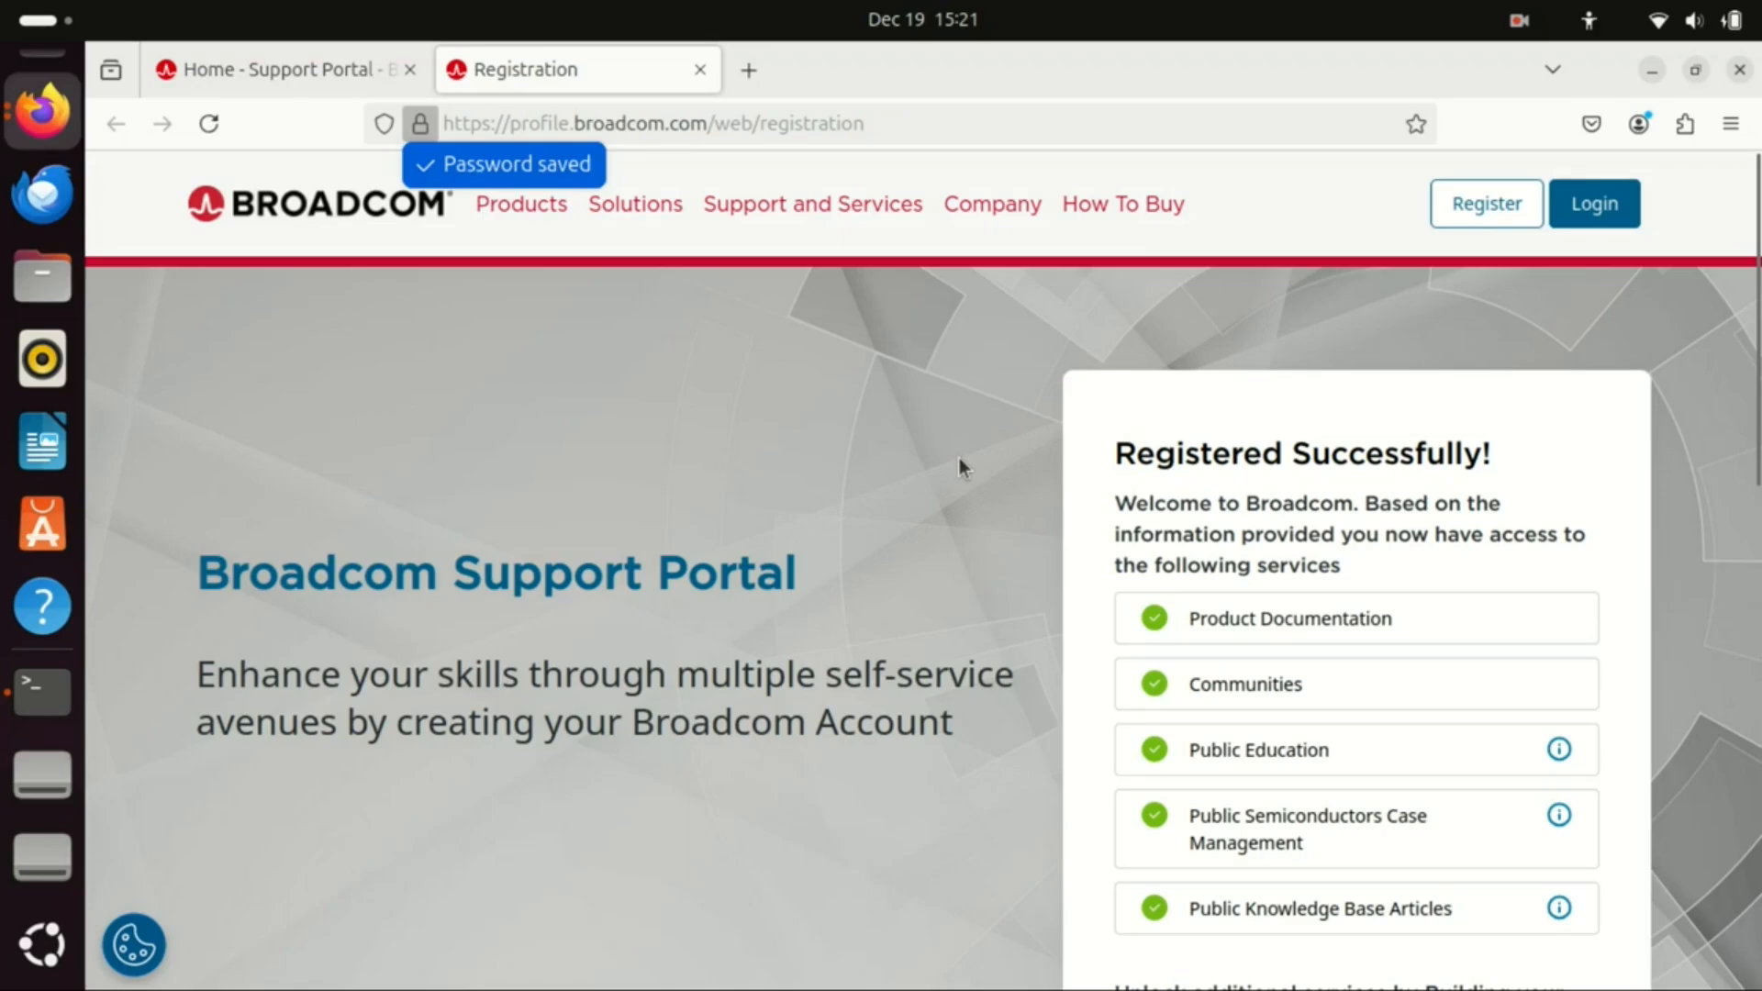
Step: Look through the registration confirmation and open the Broadcom Support Portal's customer sign-in page
scroll(1751, 363, "down", 2)
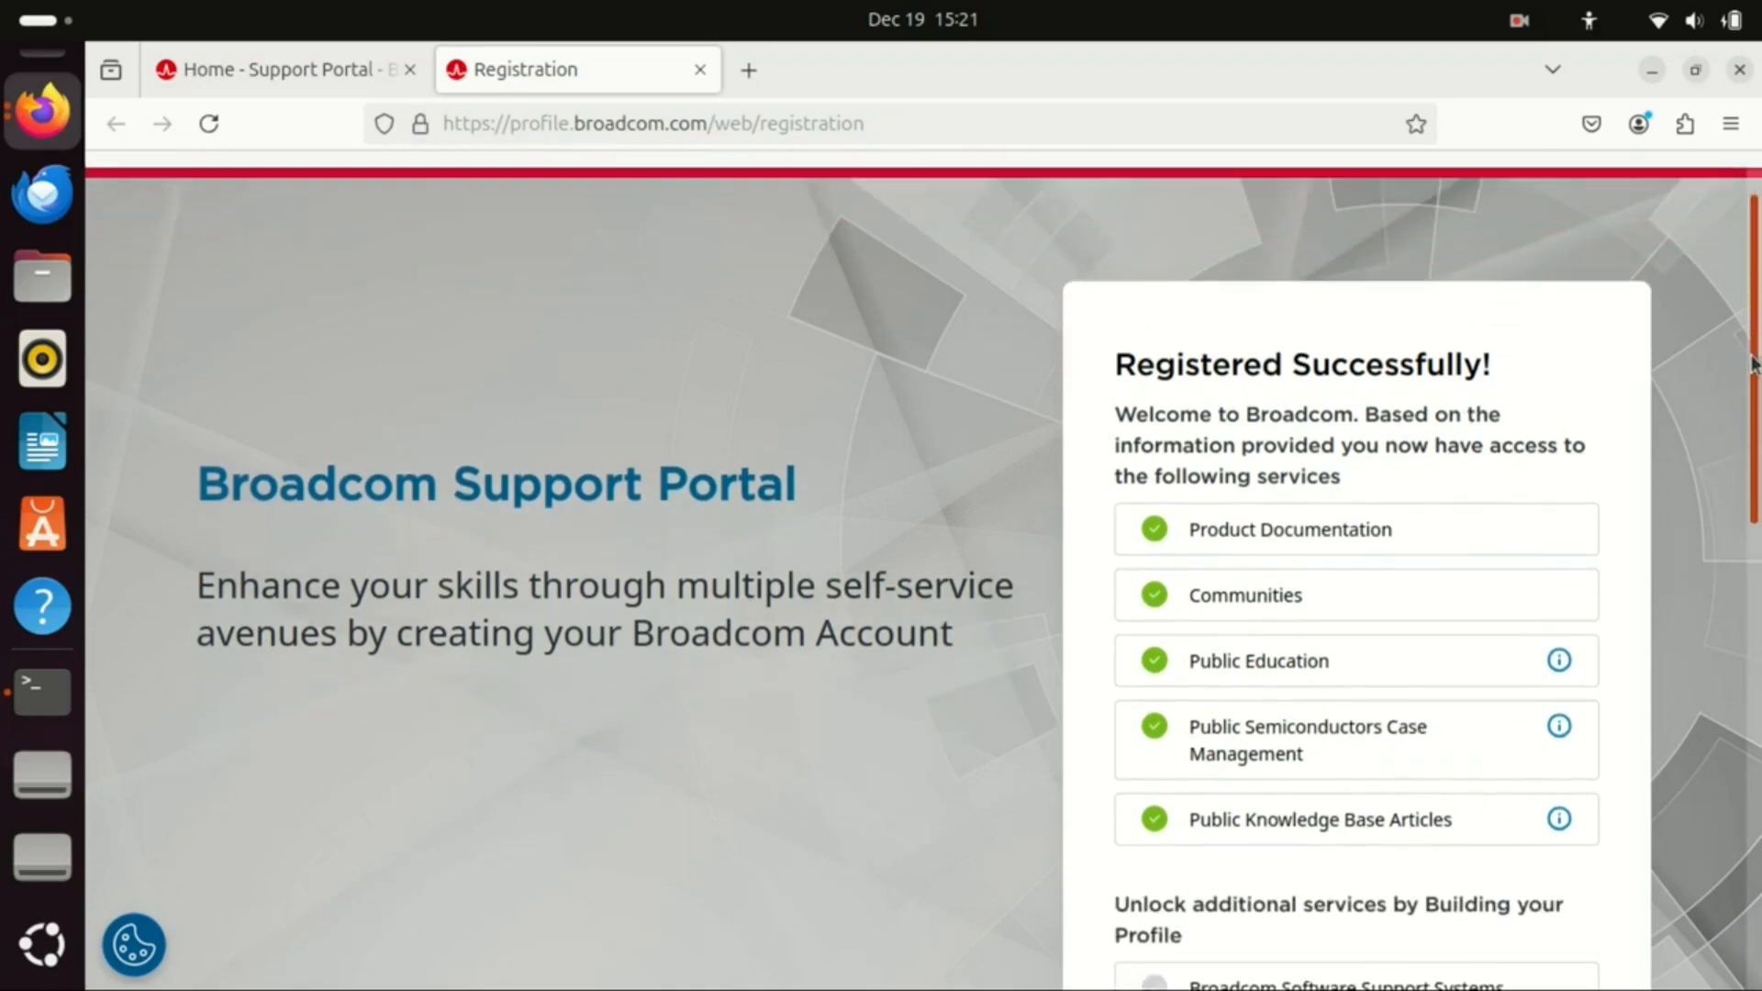
left_click_drag(1751, 362, 1754, 715)
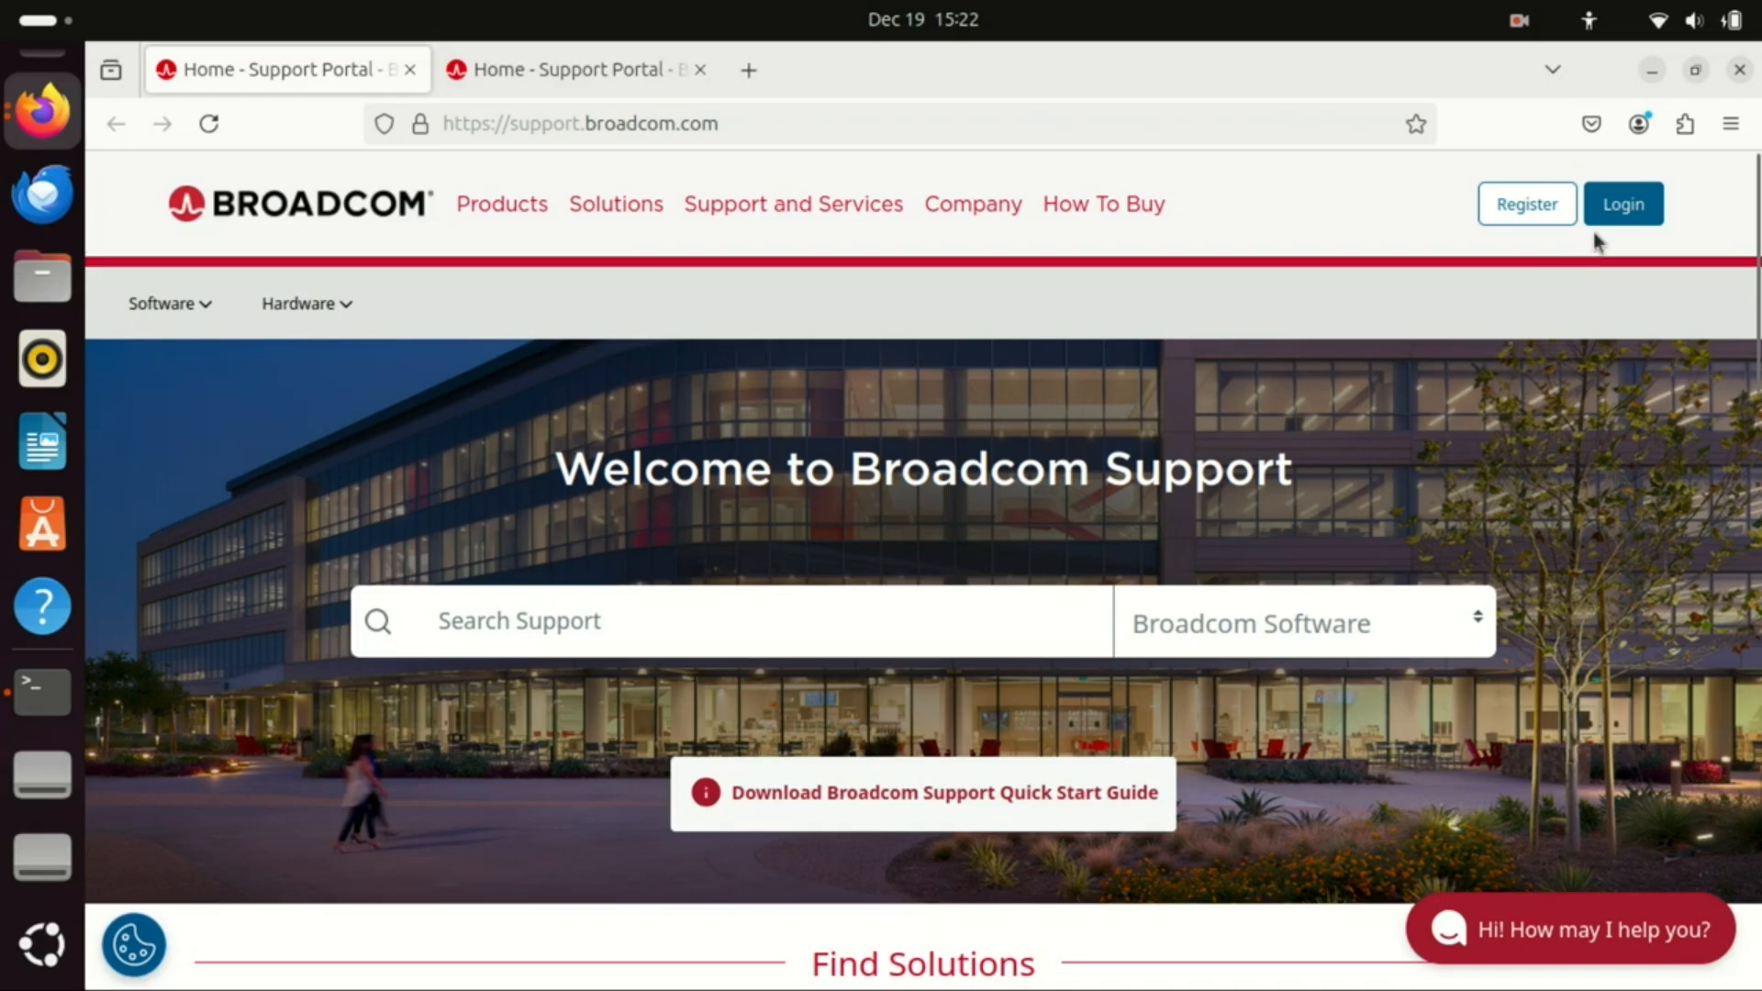
left_click(1639, 126)
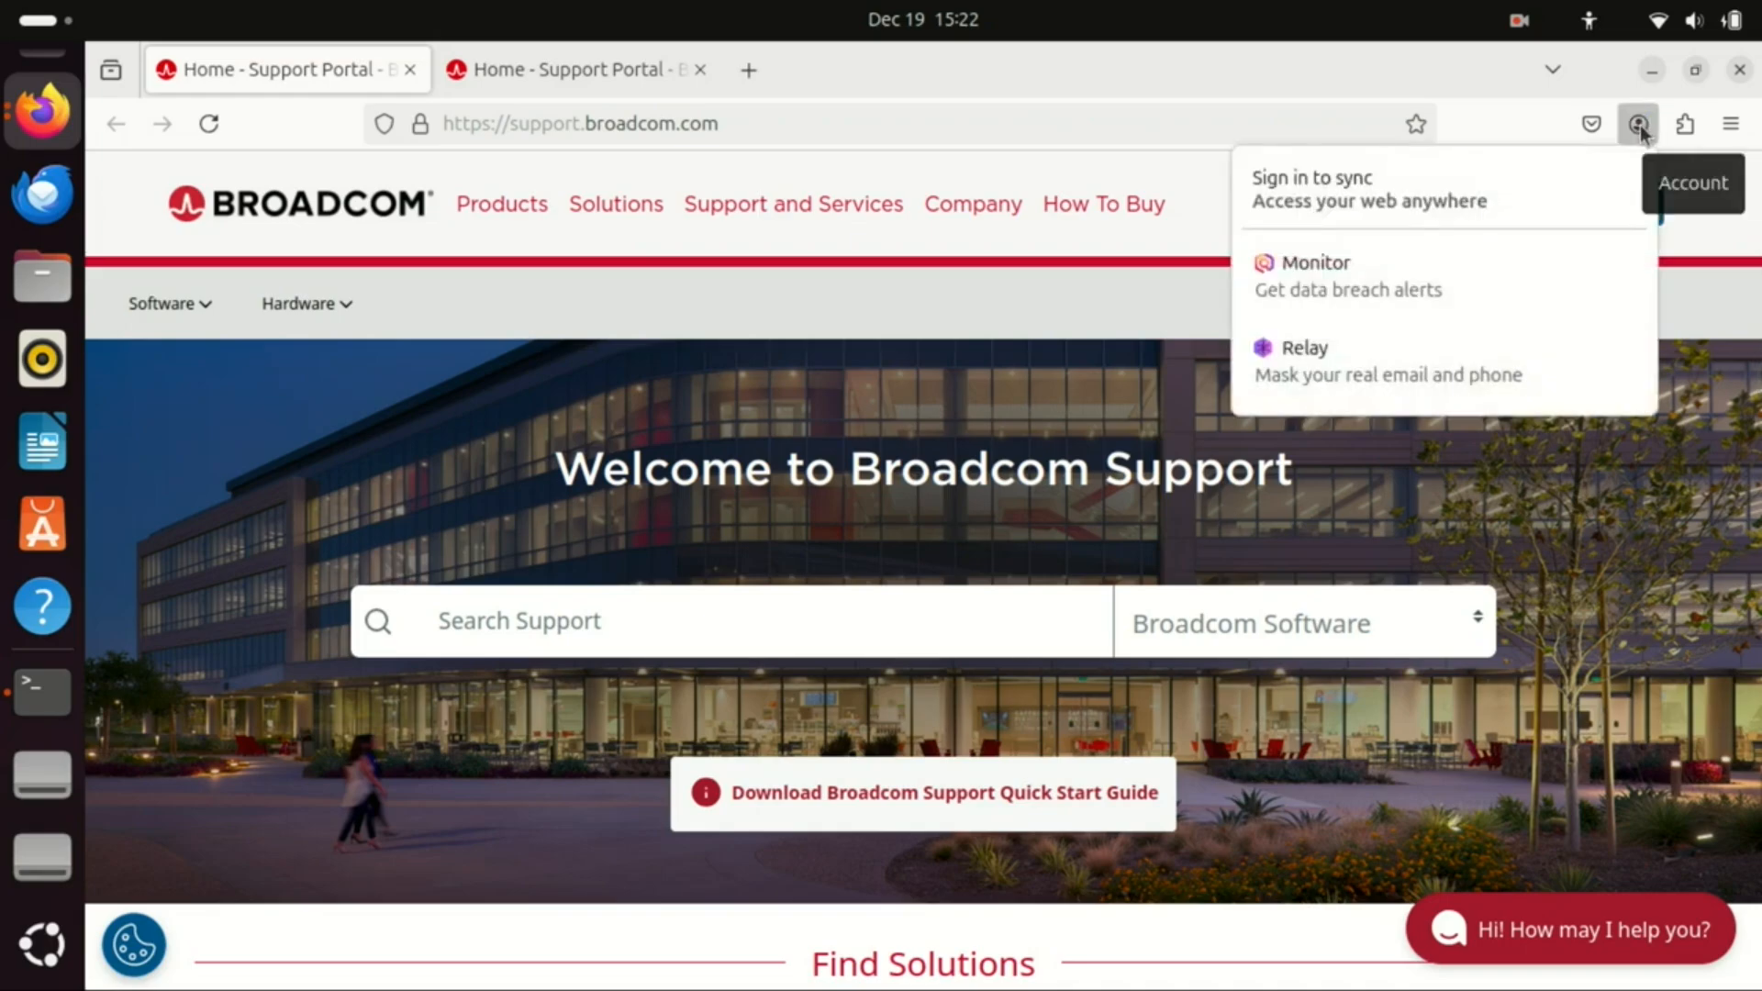
left_click(1640, 128)
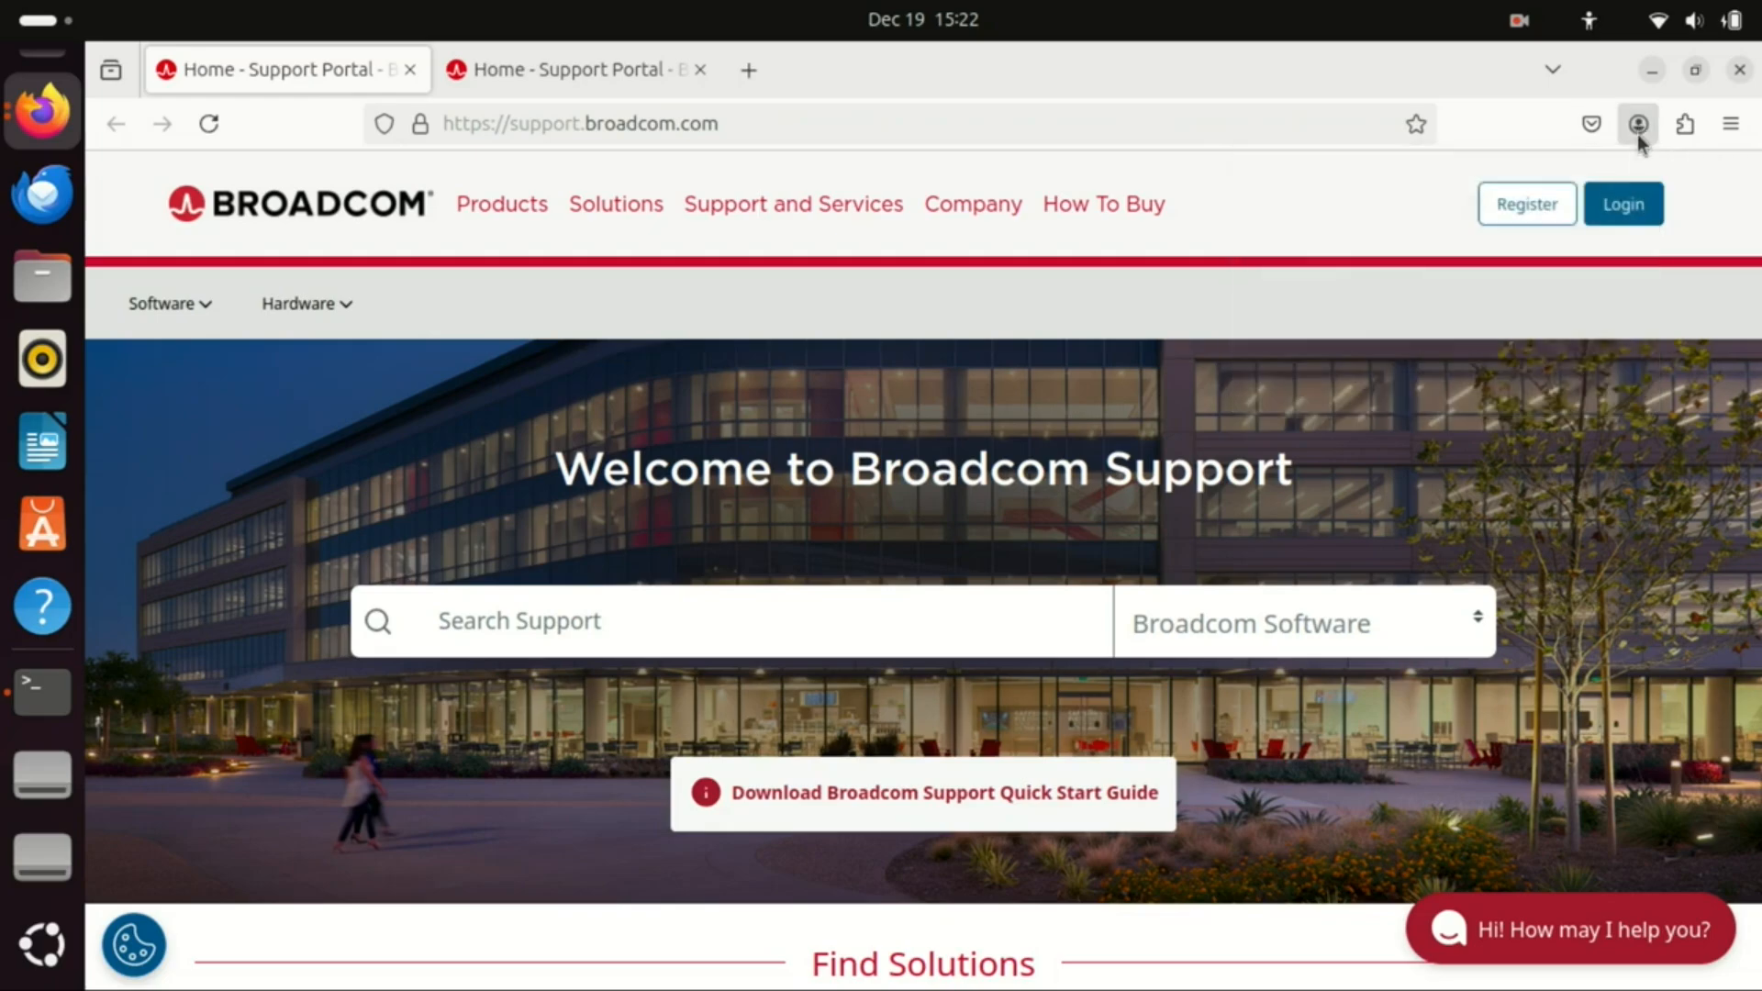
left_click(1613, 195)
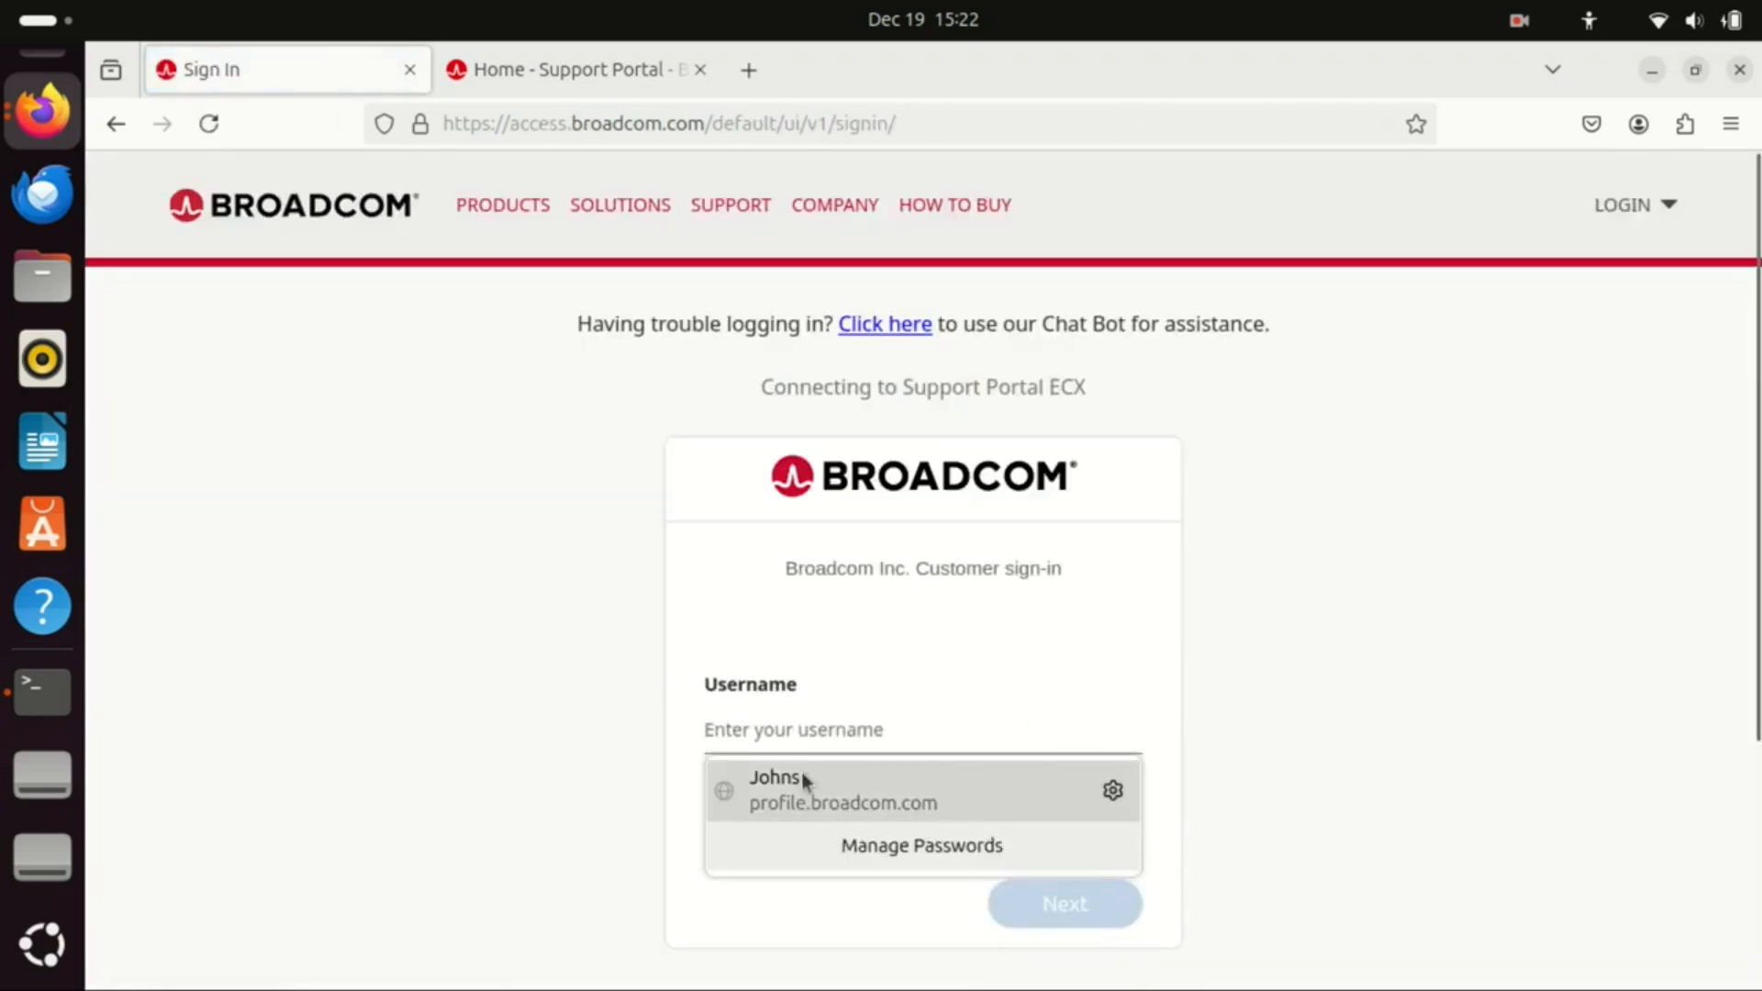
Step: Sign in with the account's e-mail address as username, enable Remember me and continue to the password entry
scroll(1070, 500, "down", 3)
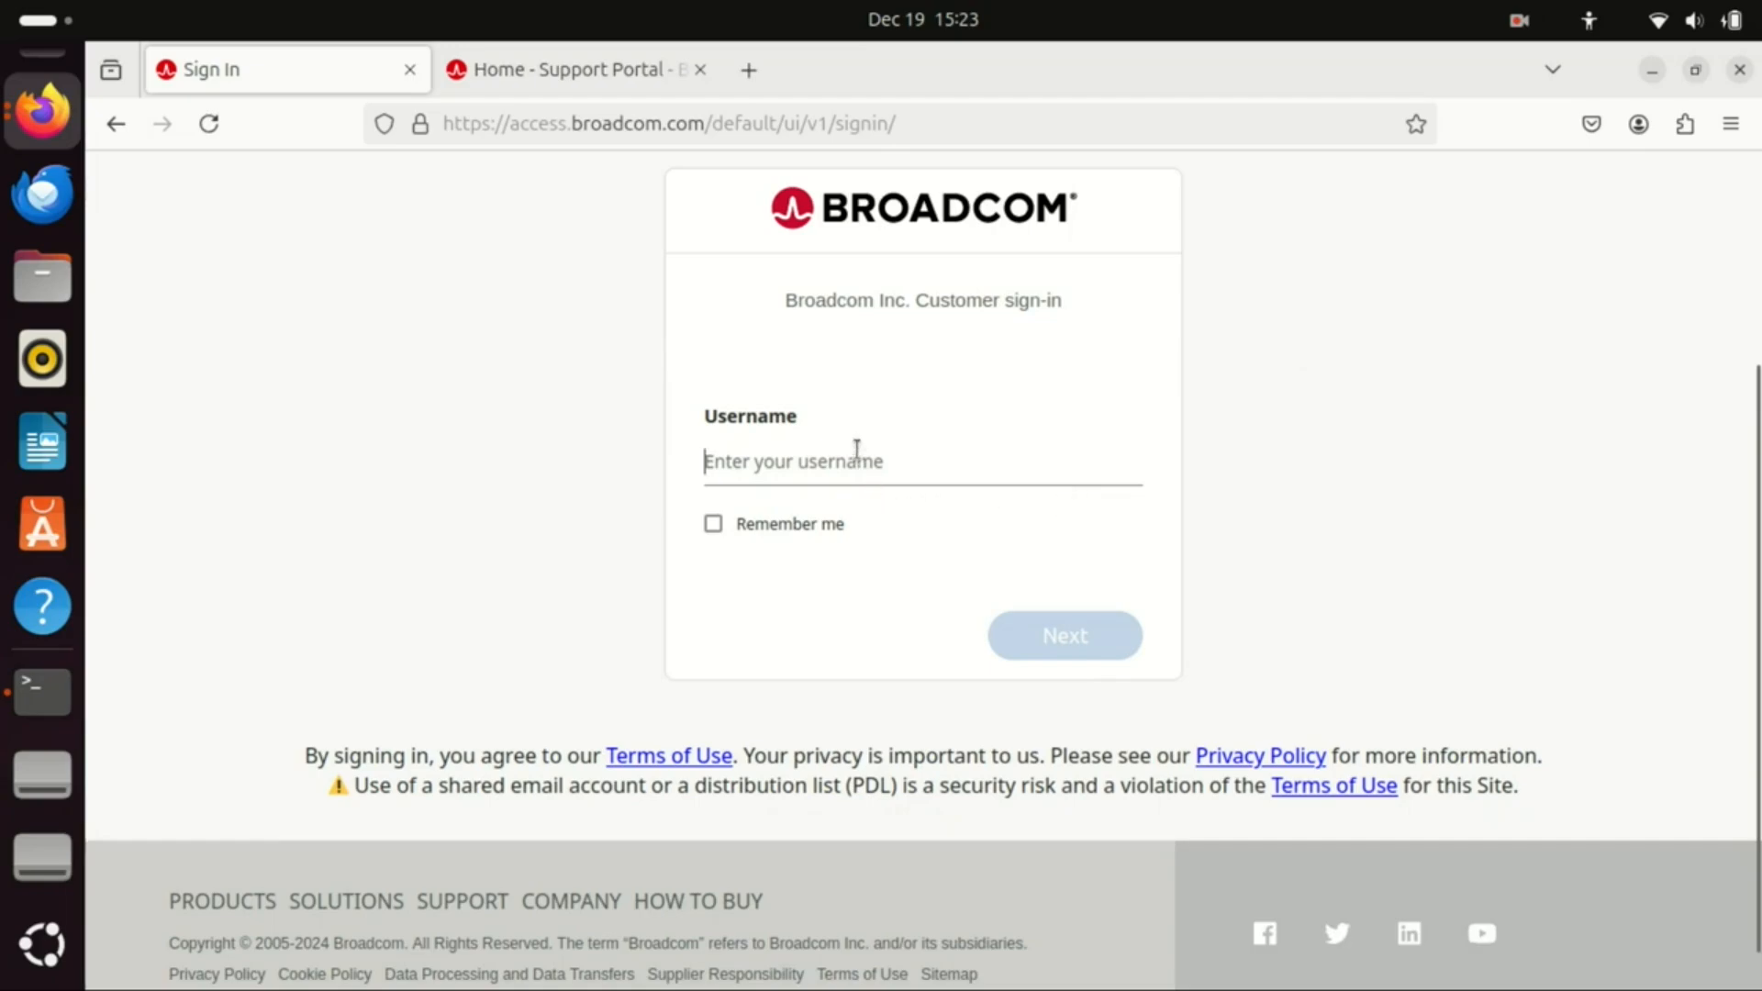
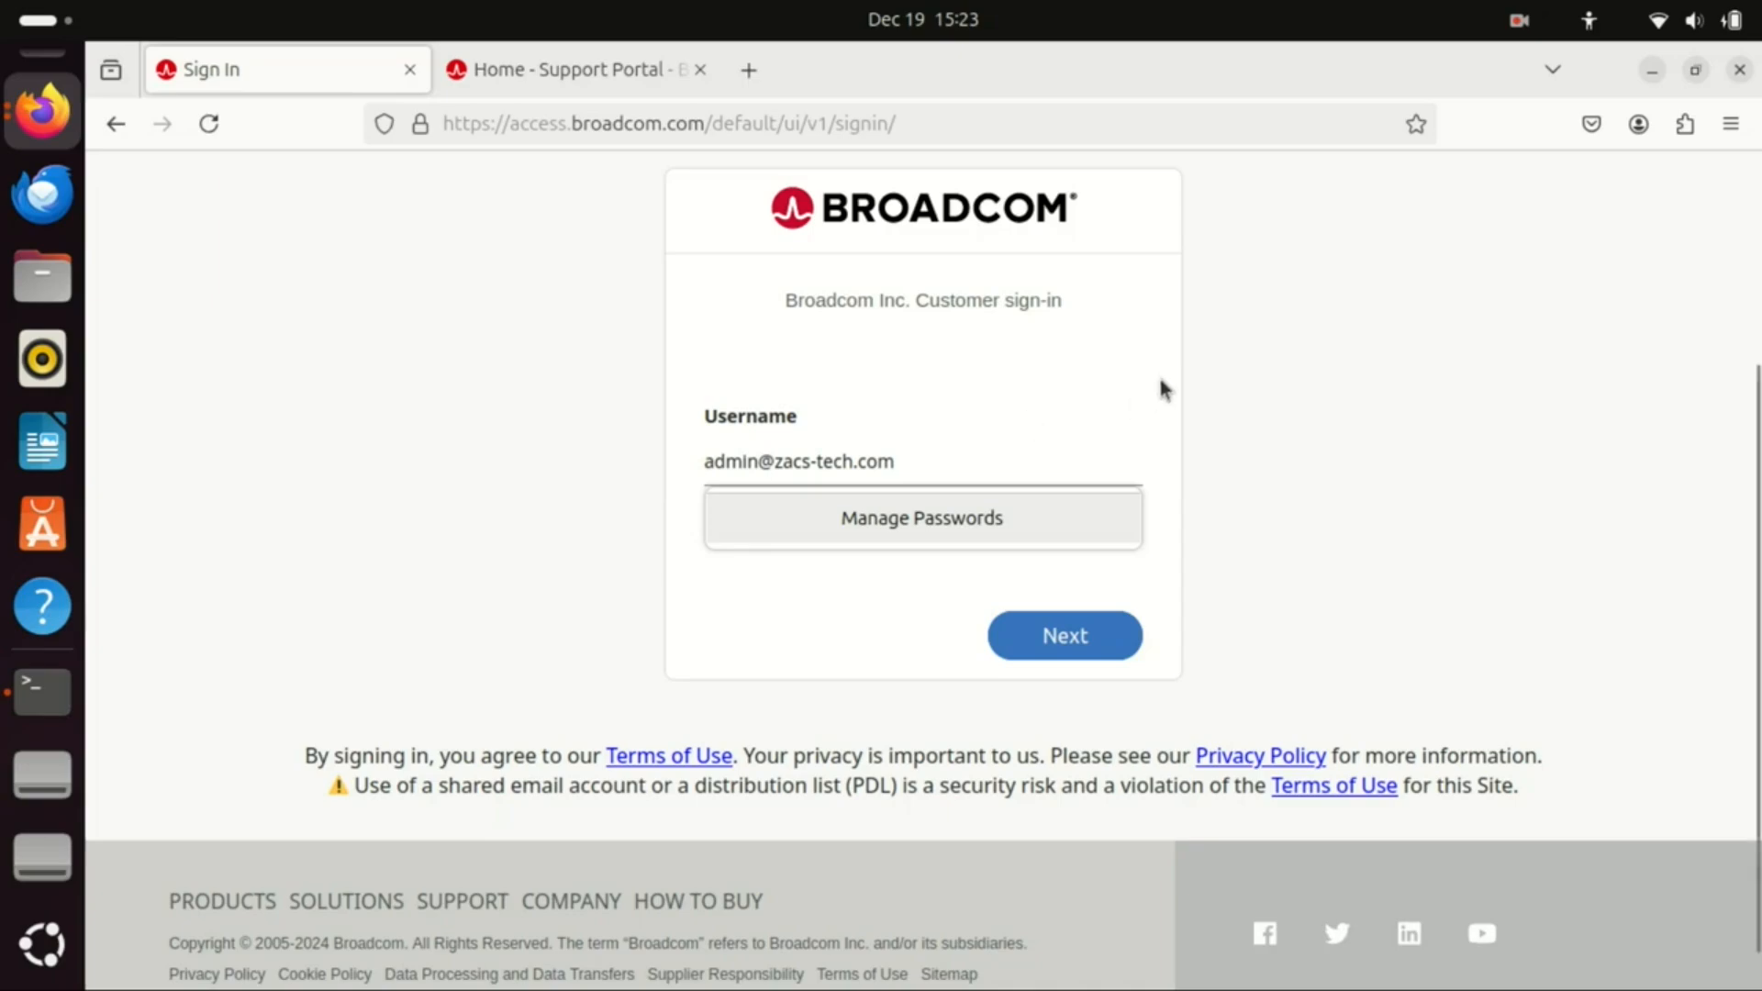
left_click(1047, 642)
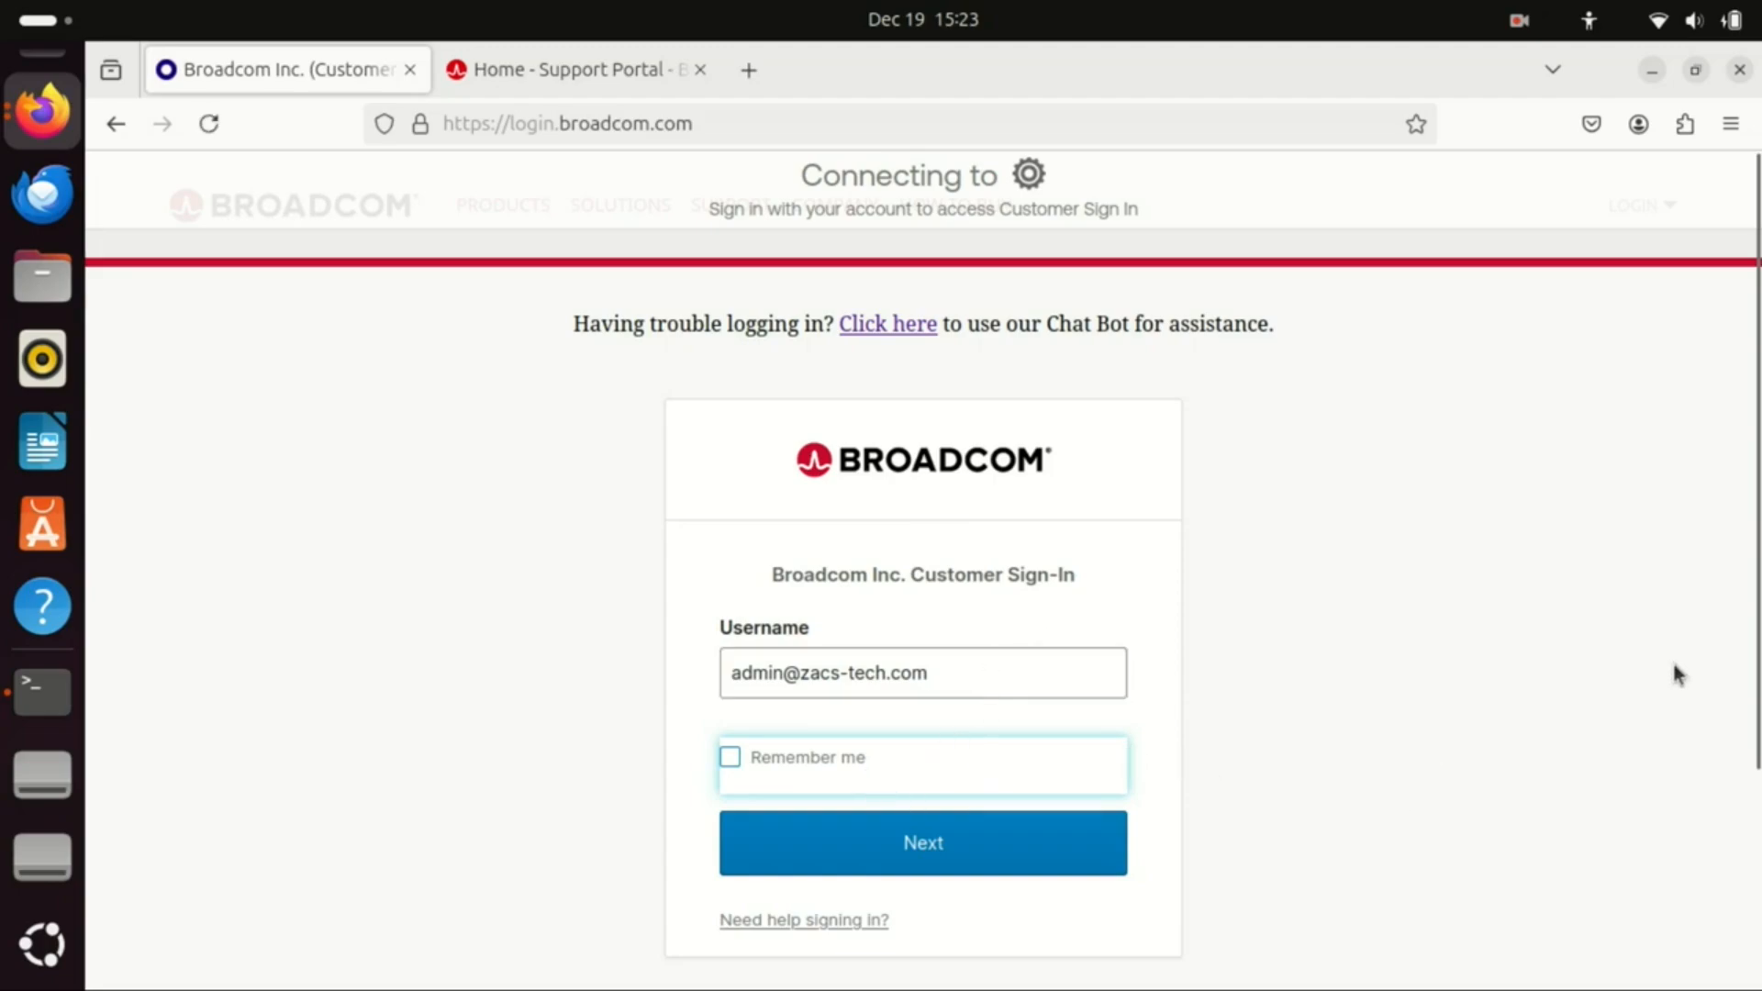
left_click(733, 762)
left_click(964, 841)
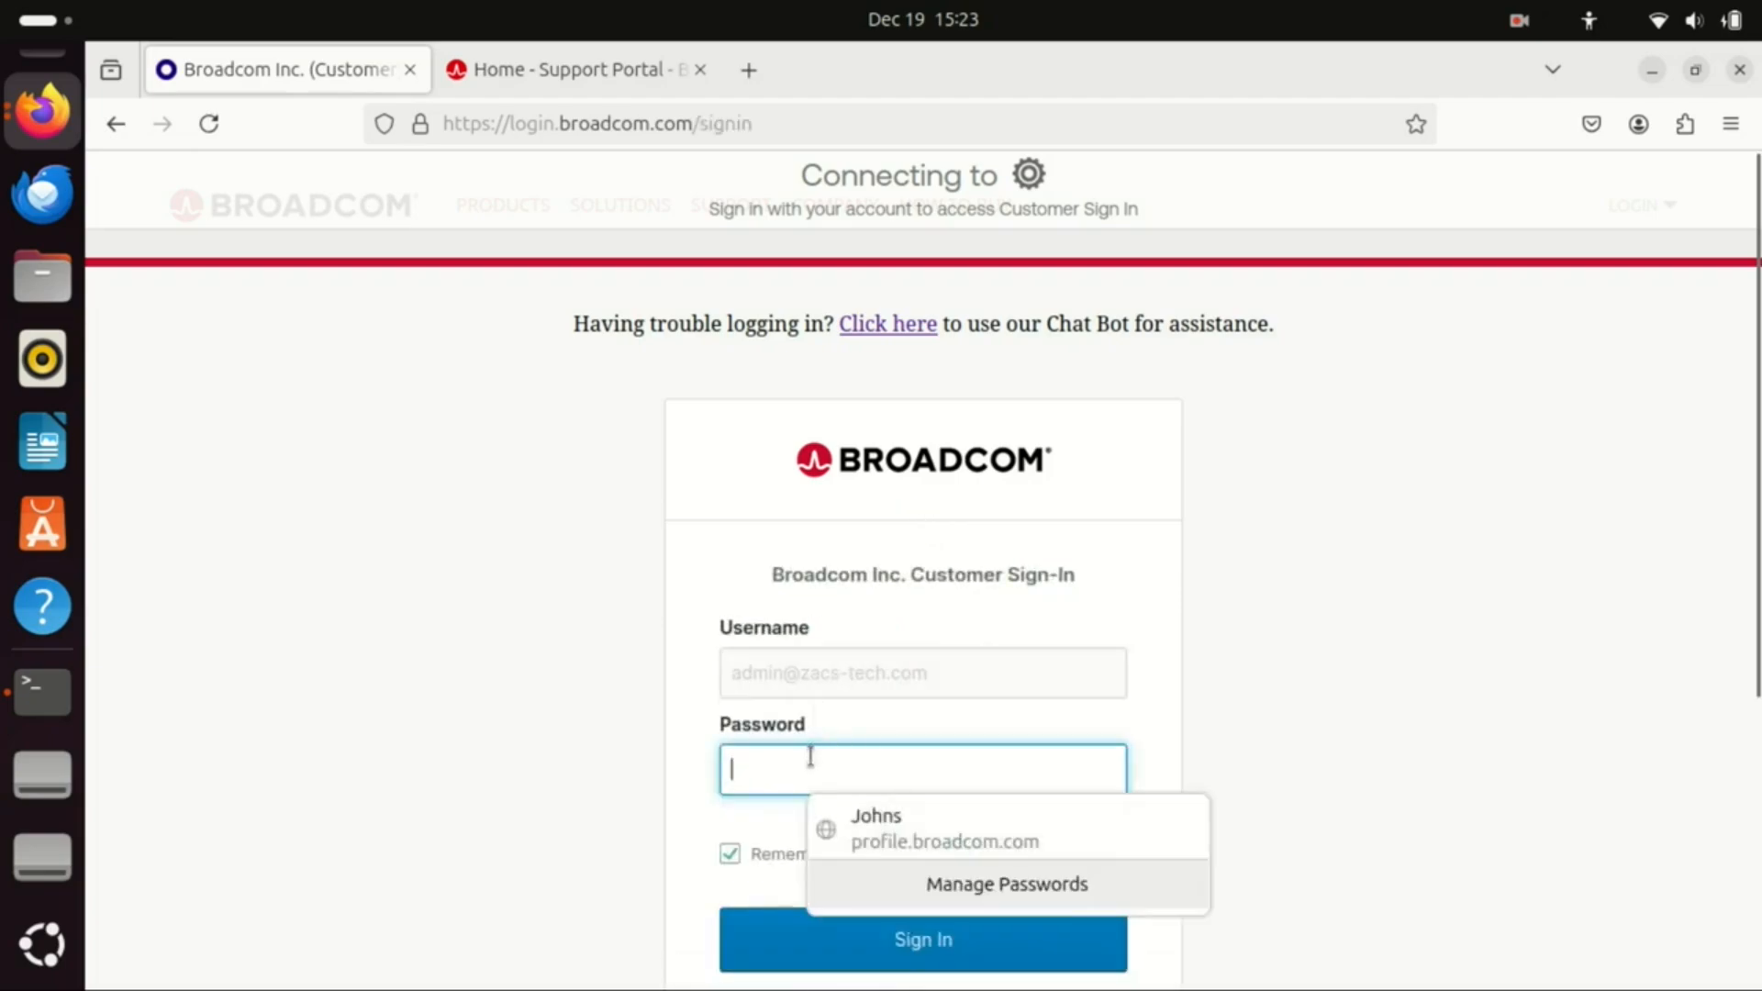
Step: Enter the account password and sign in to the Broadcom customer account
type("••")
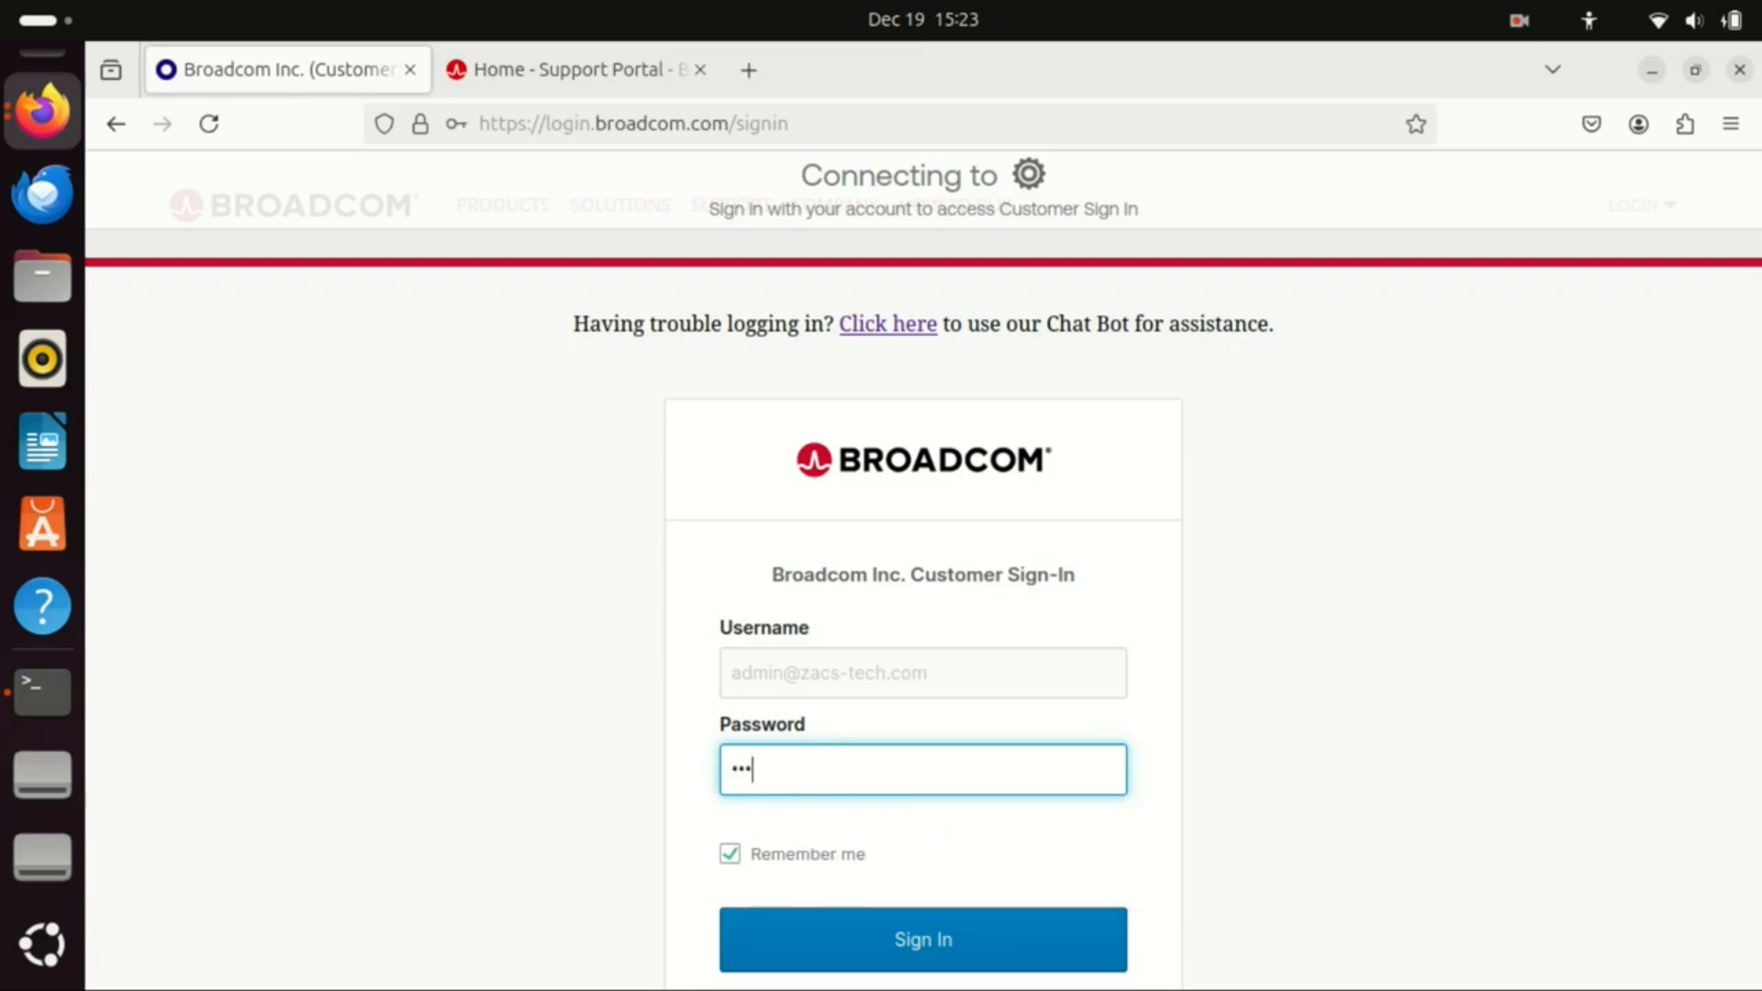
type("••••••••••")
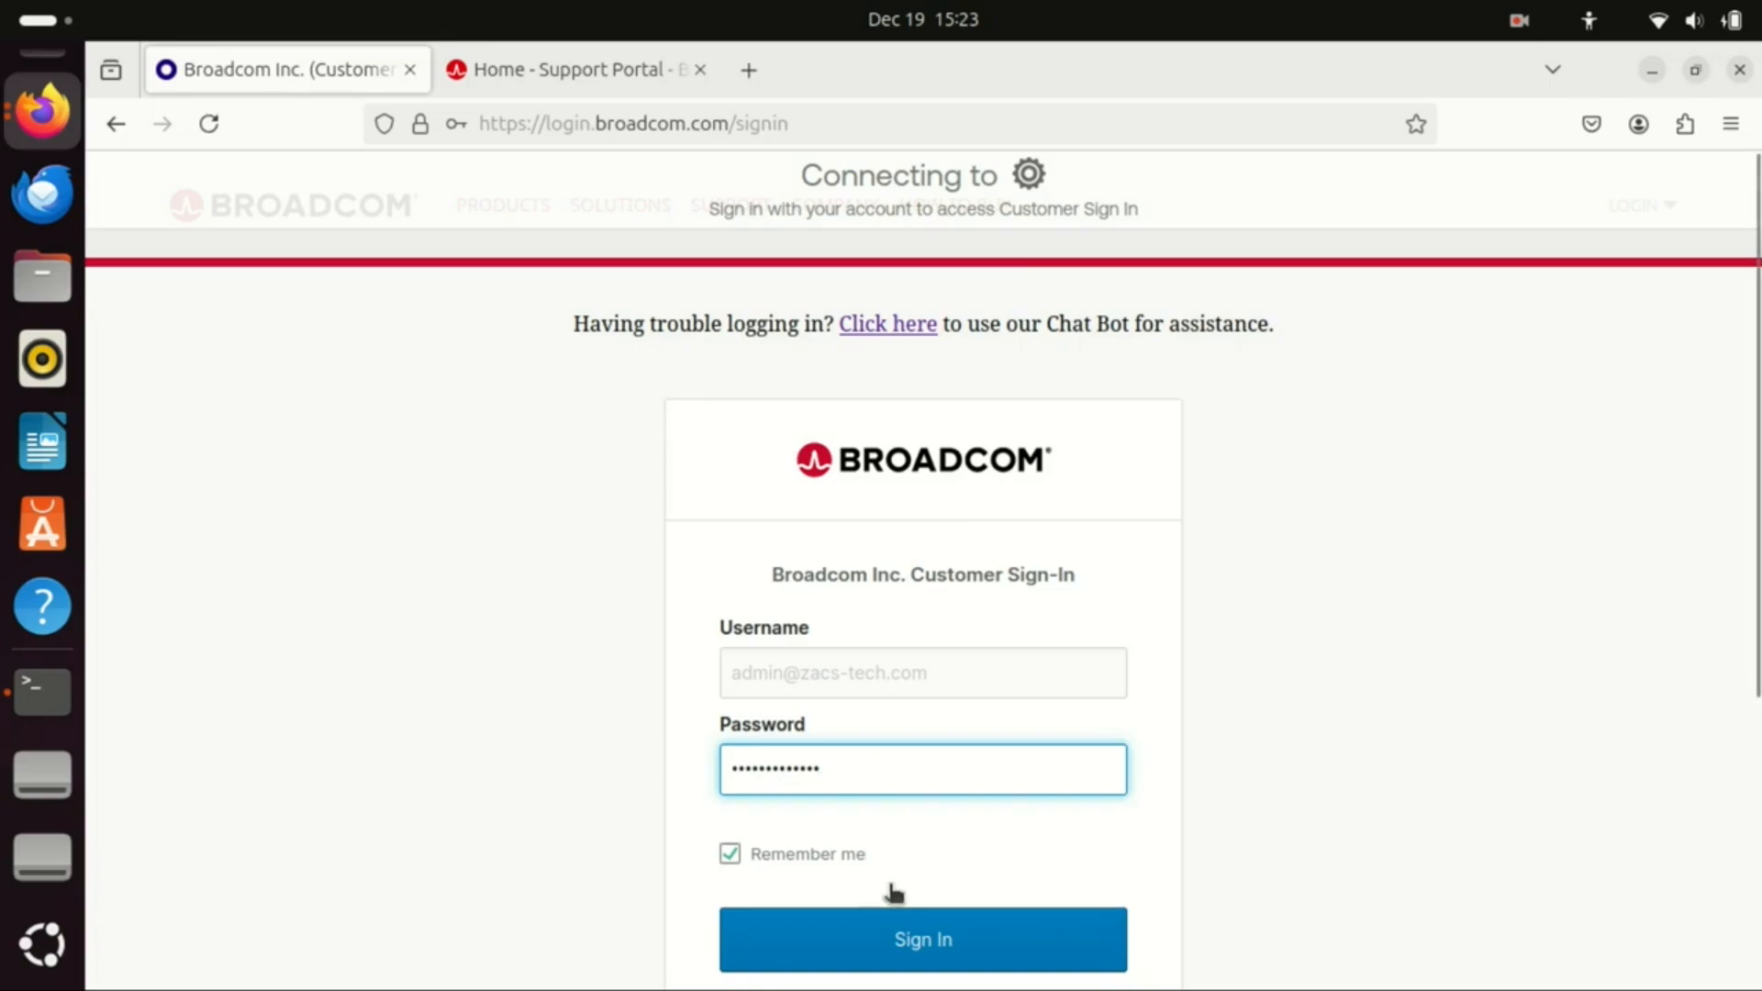
left_click(909, 936)
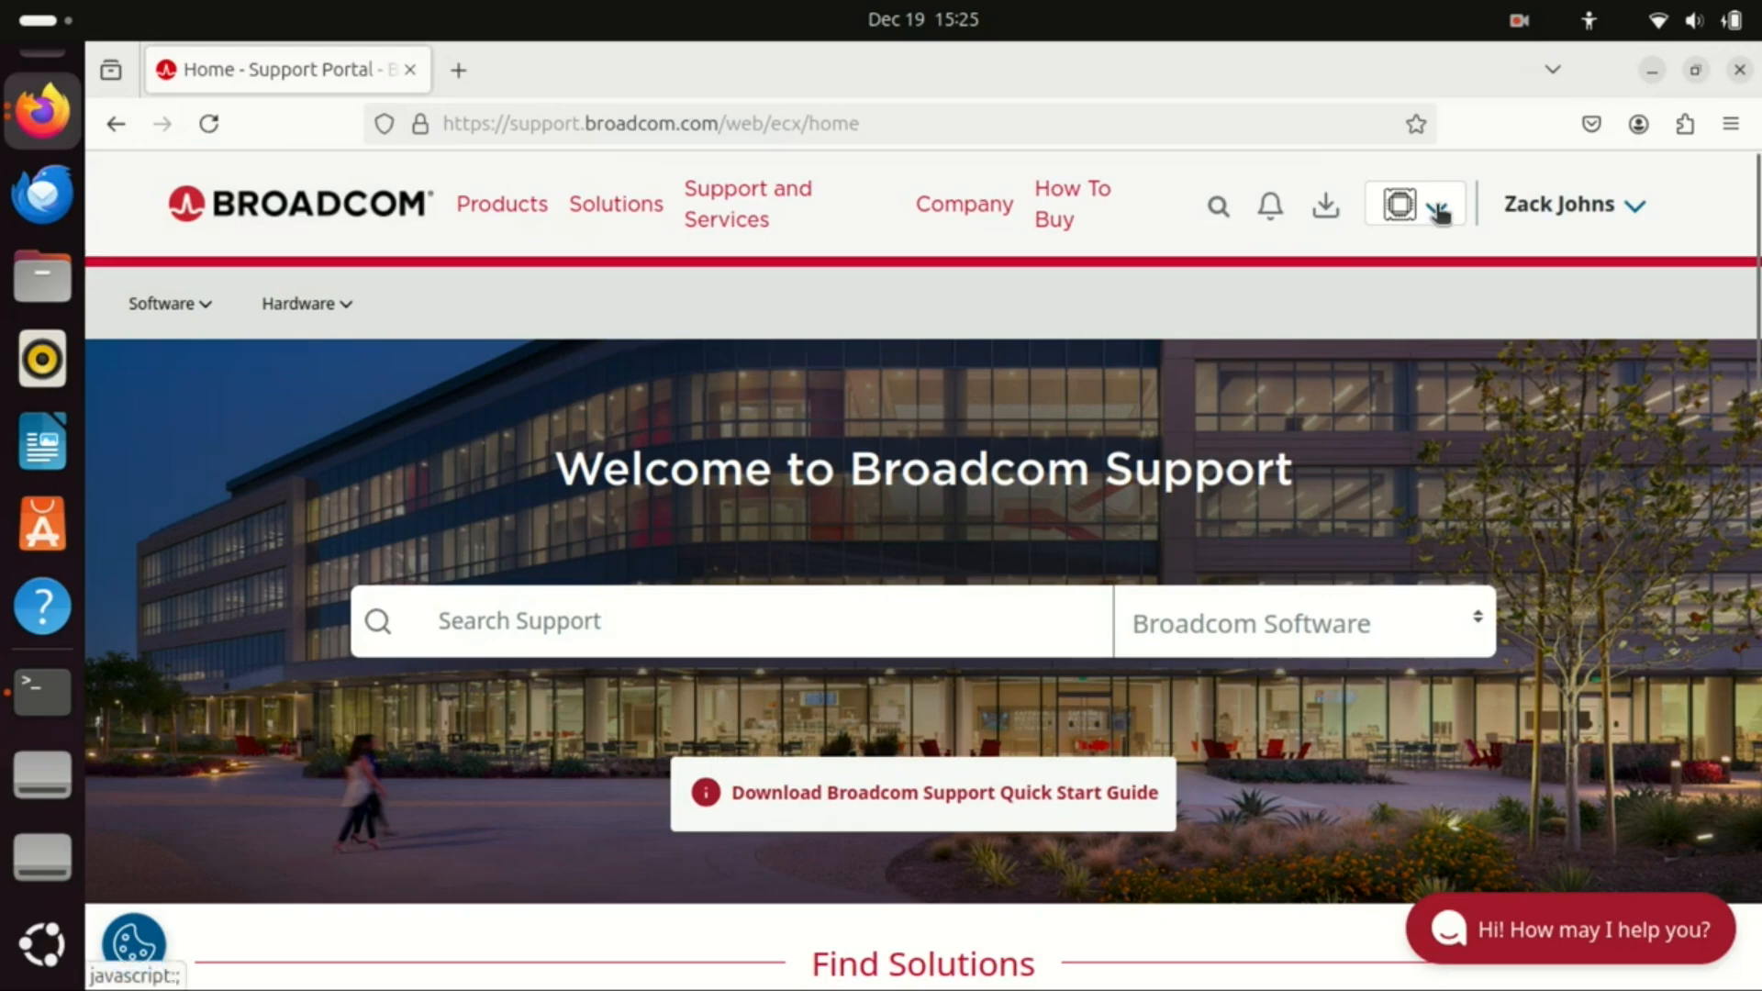
Step: Switch the support portal to the VMware Cloud Foundation division and open its My Downloads page
left_click(1437, 213)
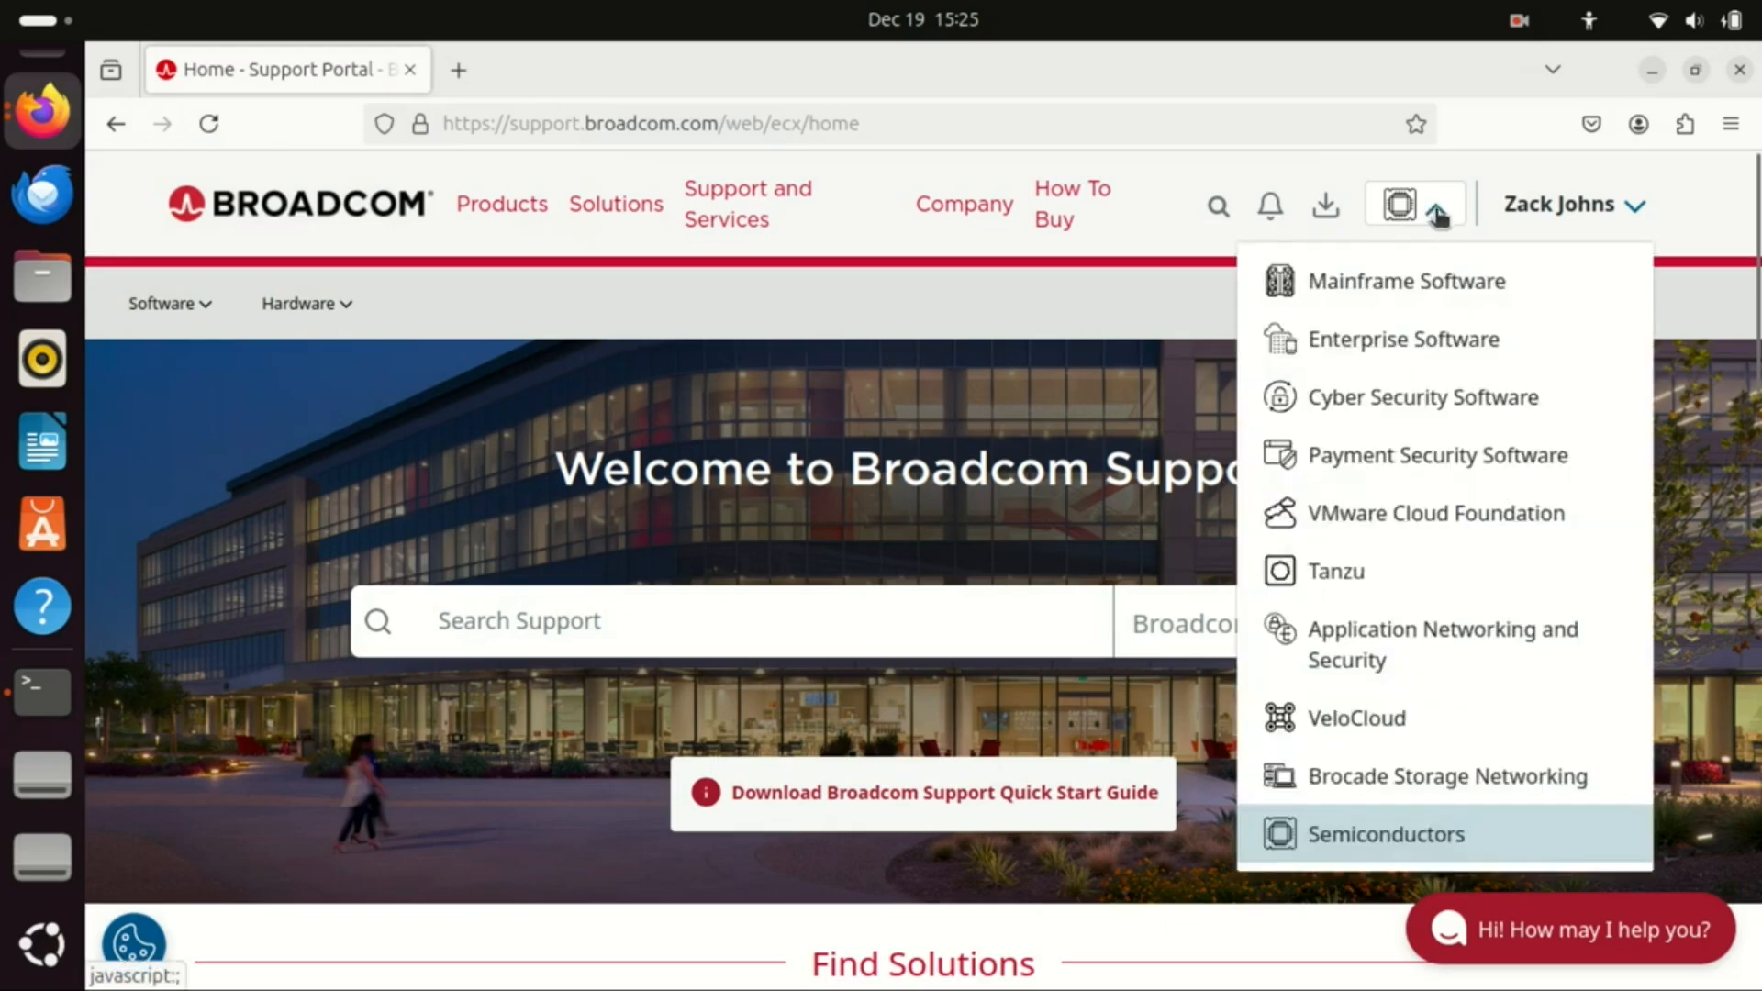
left_click(1409, 516)
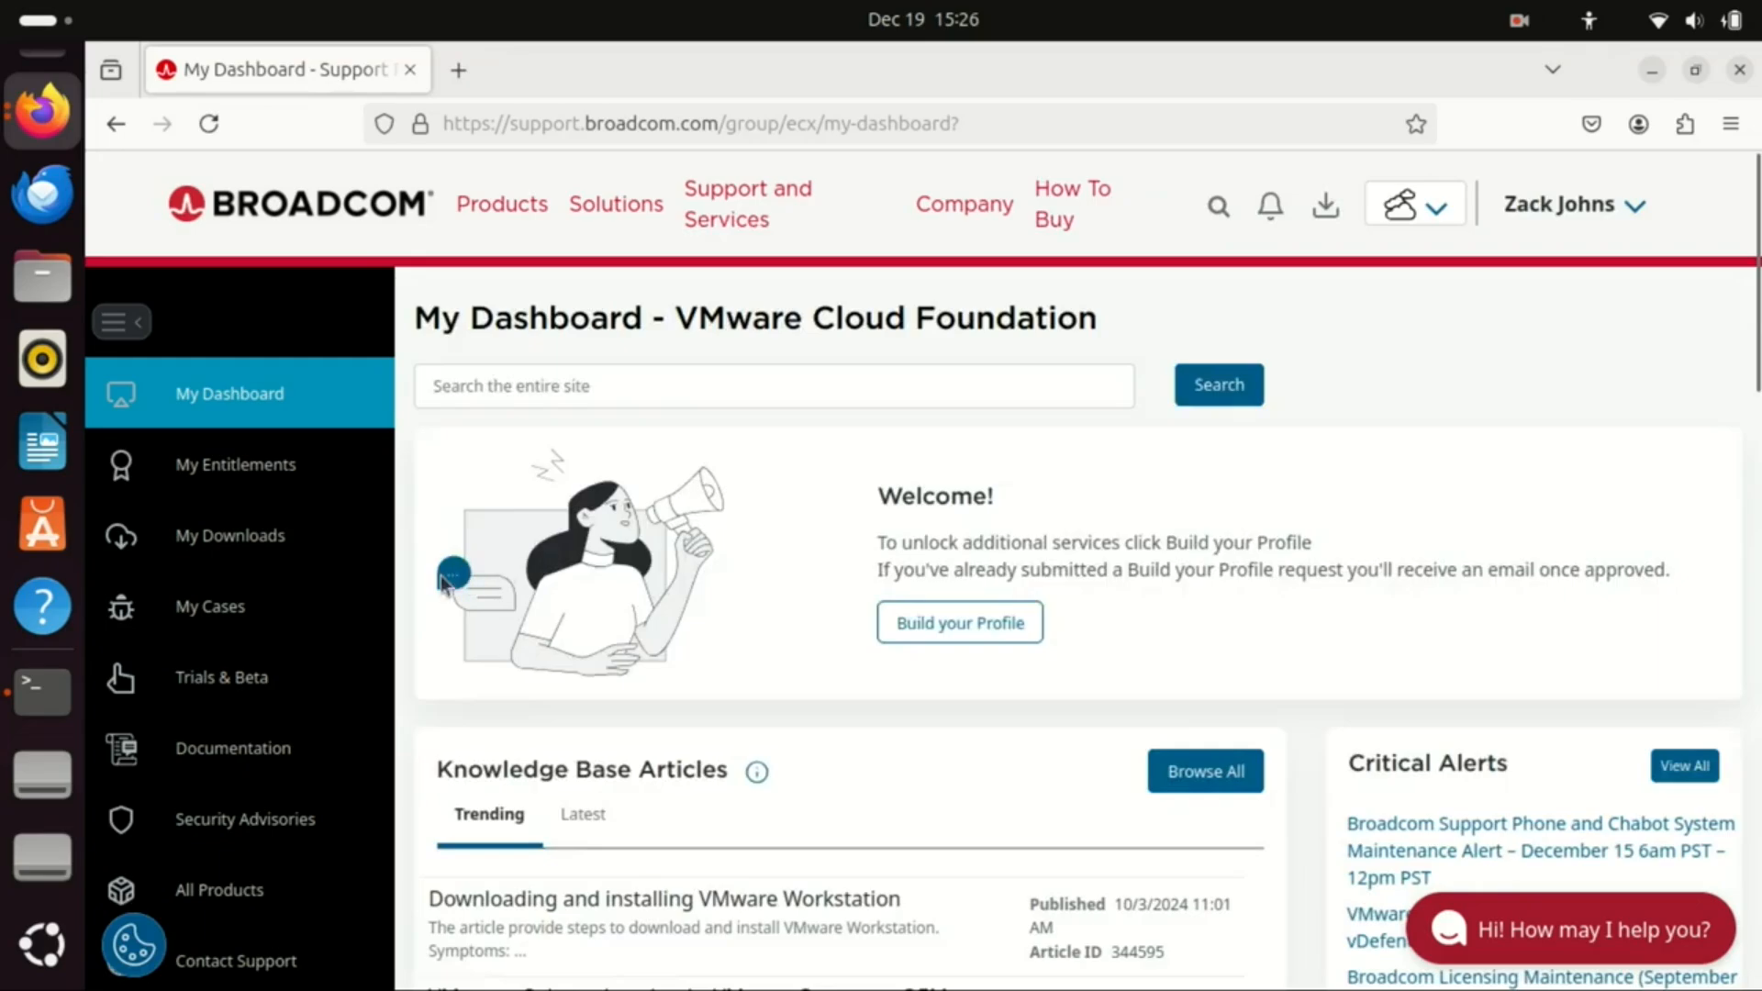
left_click(220, 544)
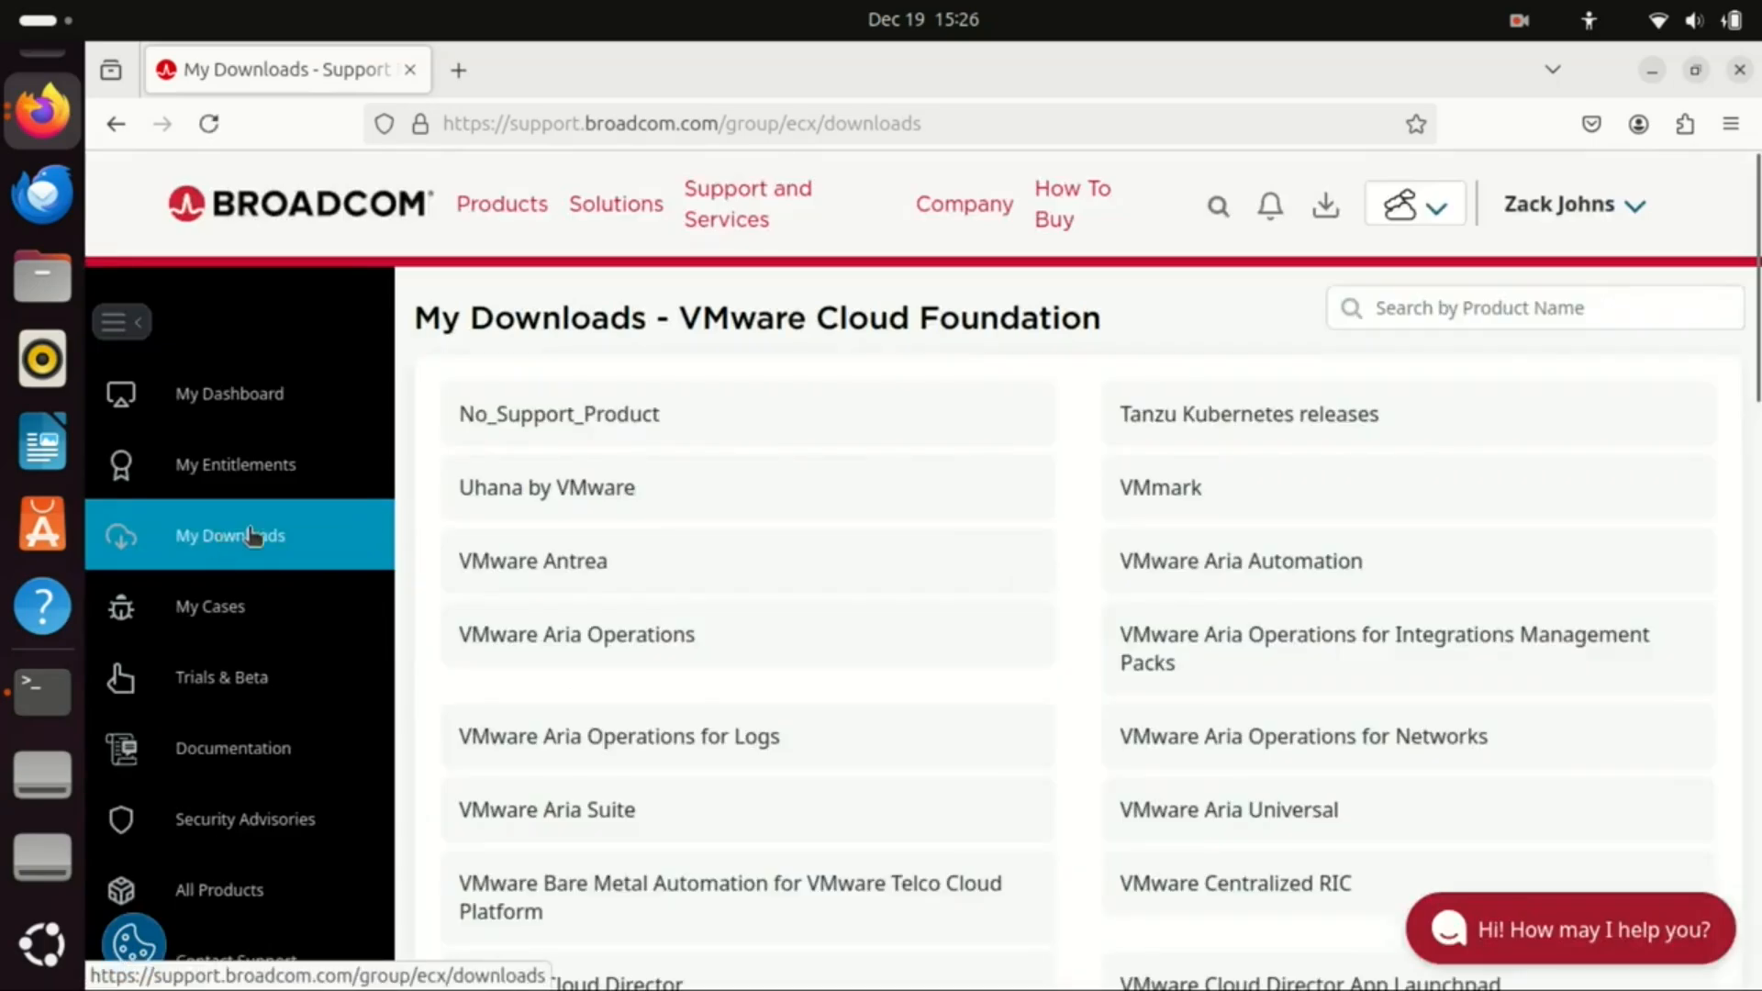
Step: Search the product downloads for "vmware w" and open VMware Workstation Pro
left_click(1423, 317)
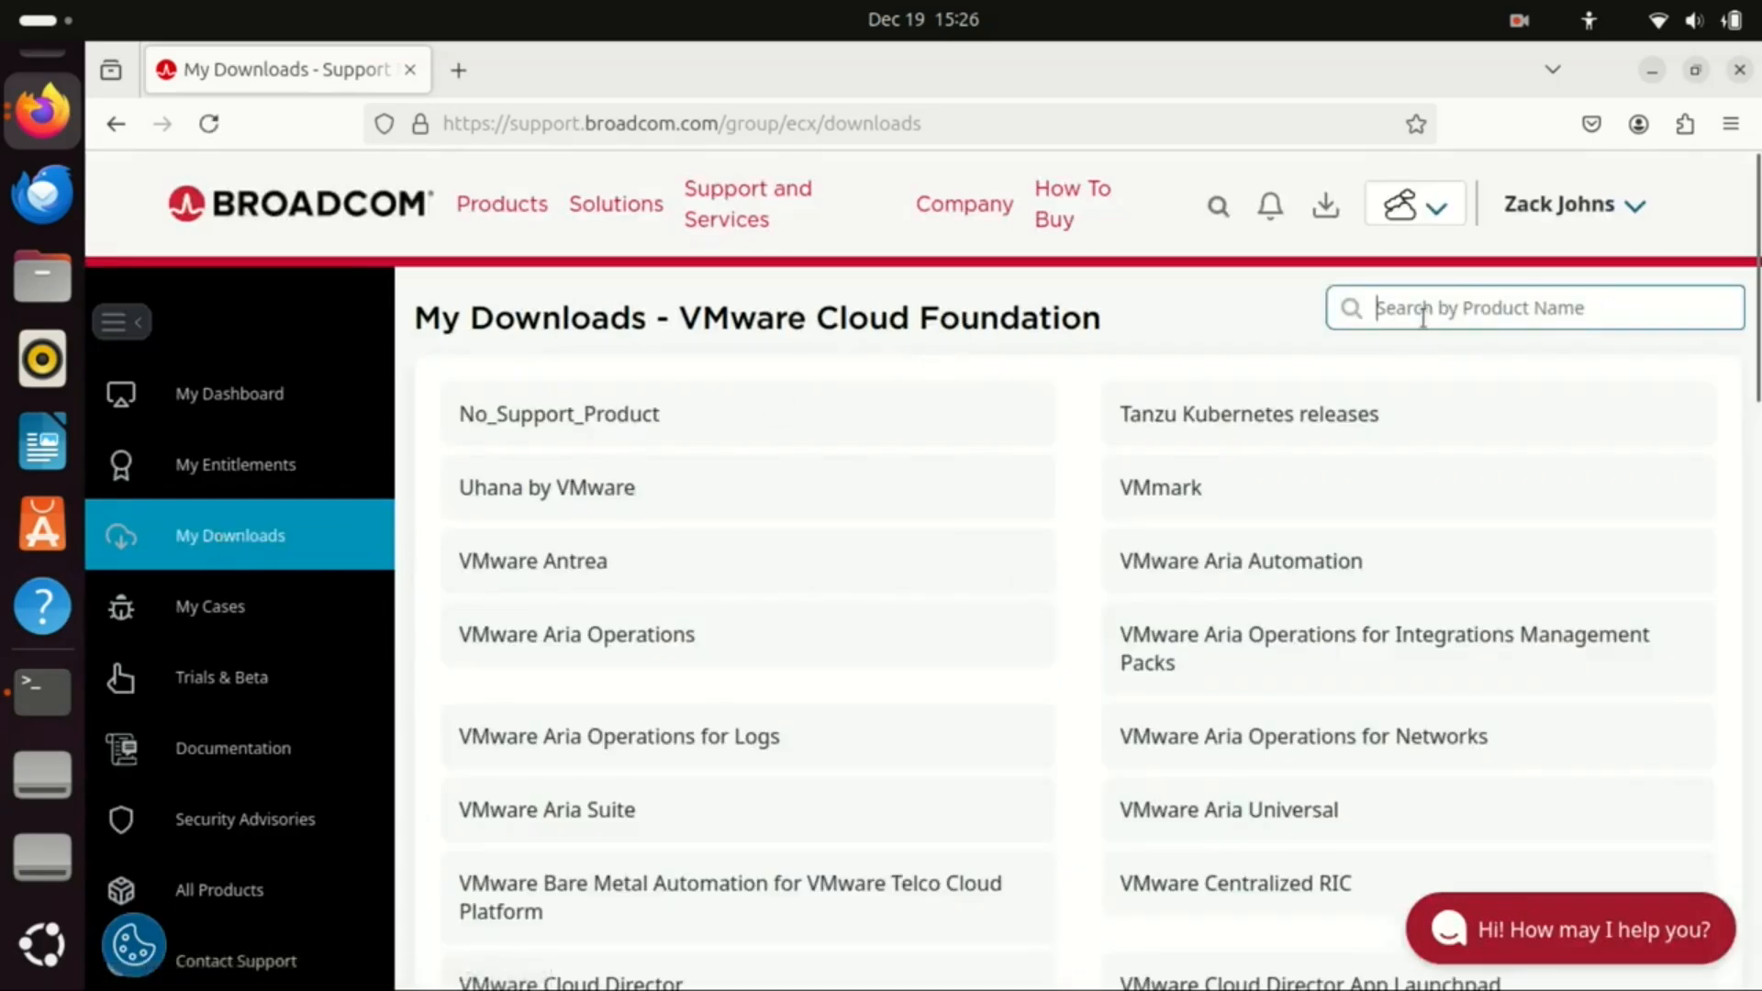
type("vmw")
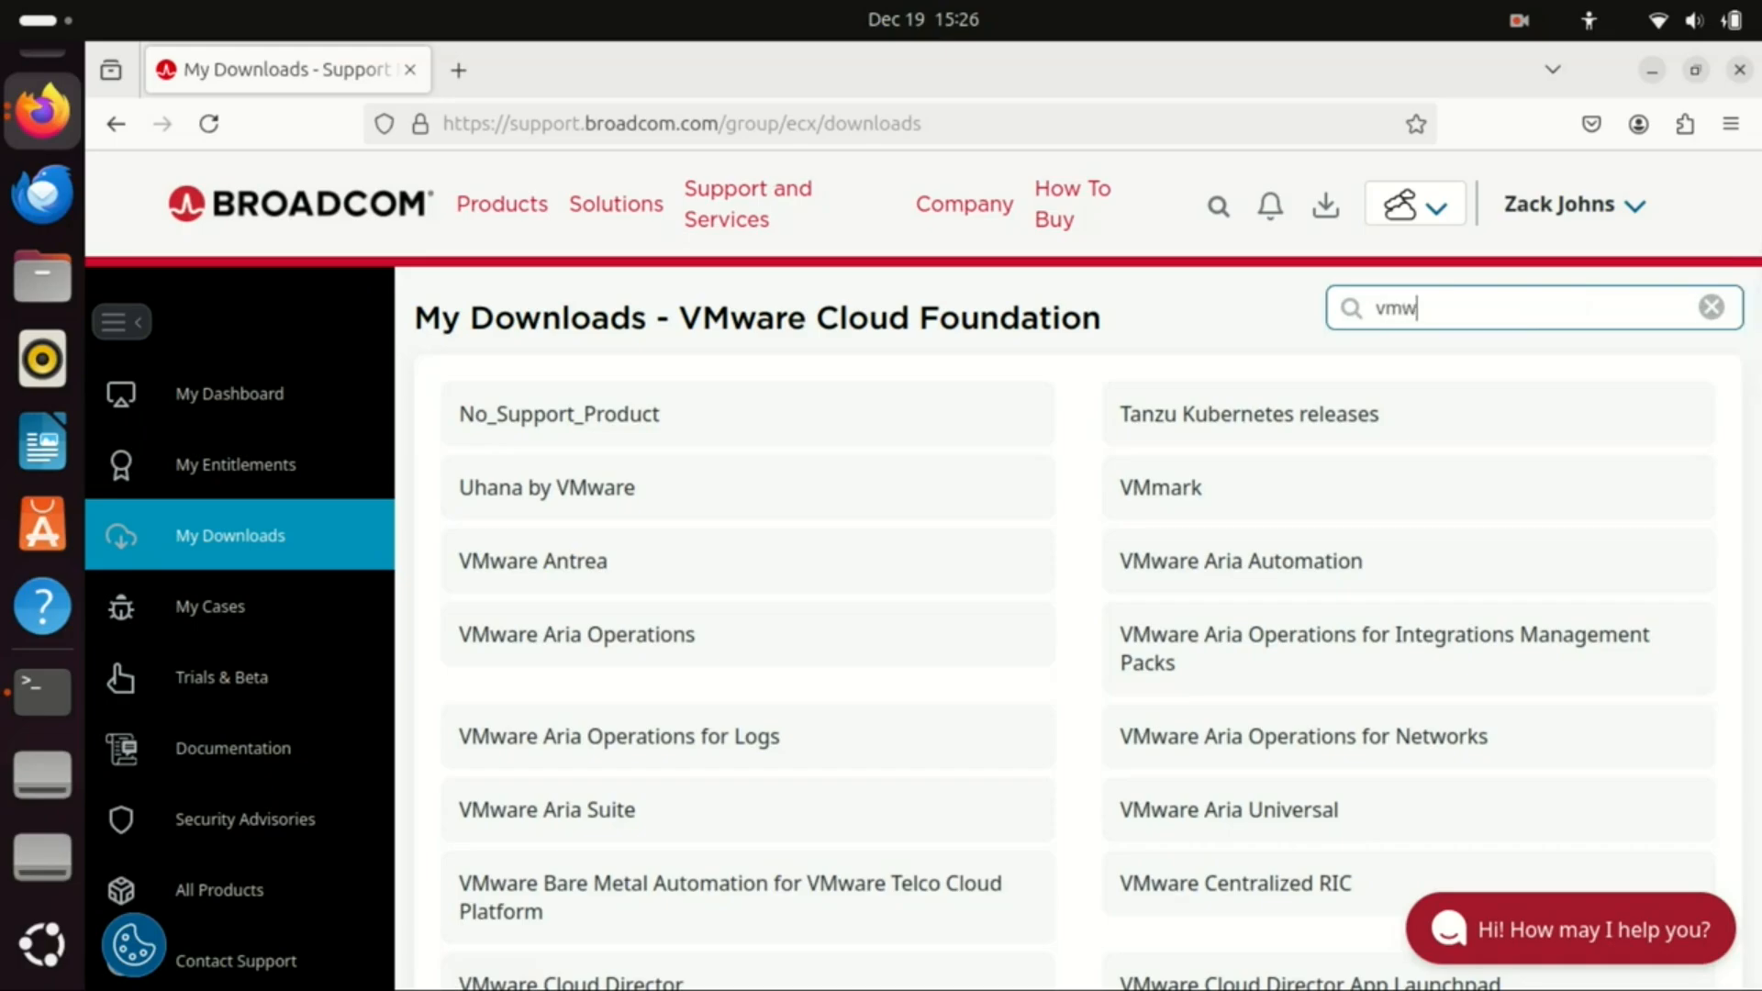
type("are w")
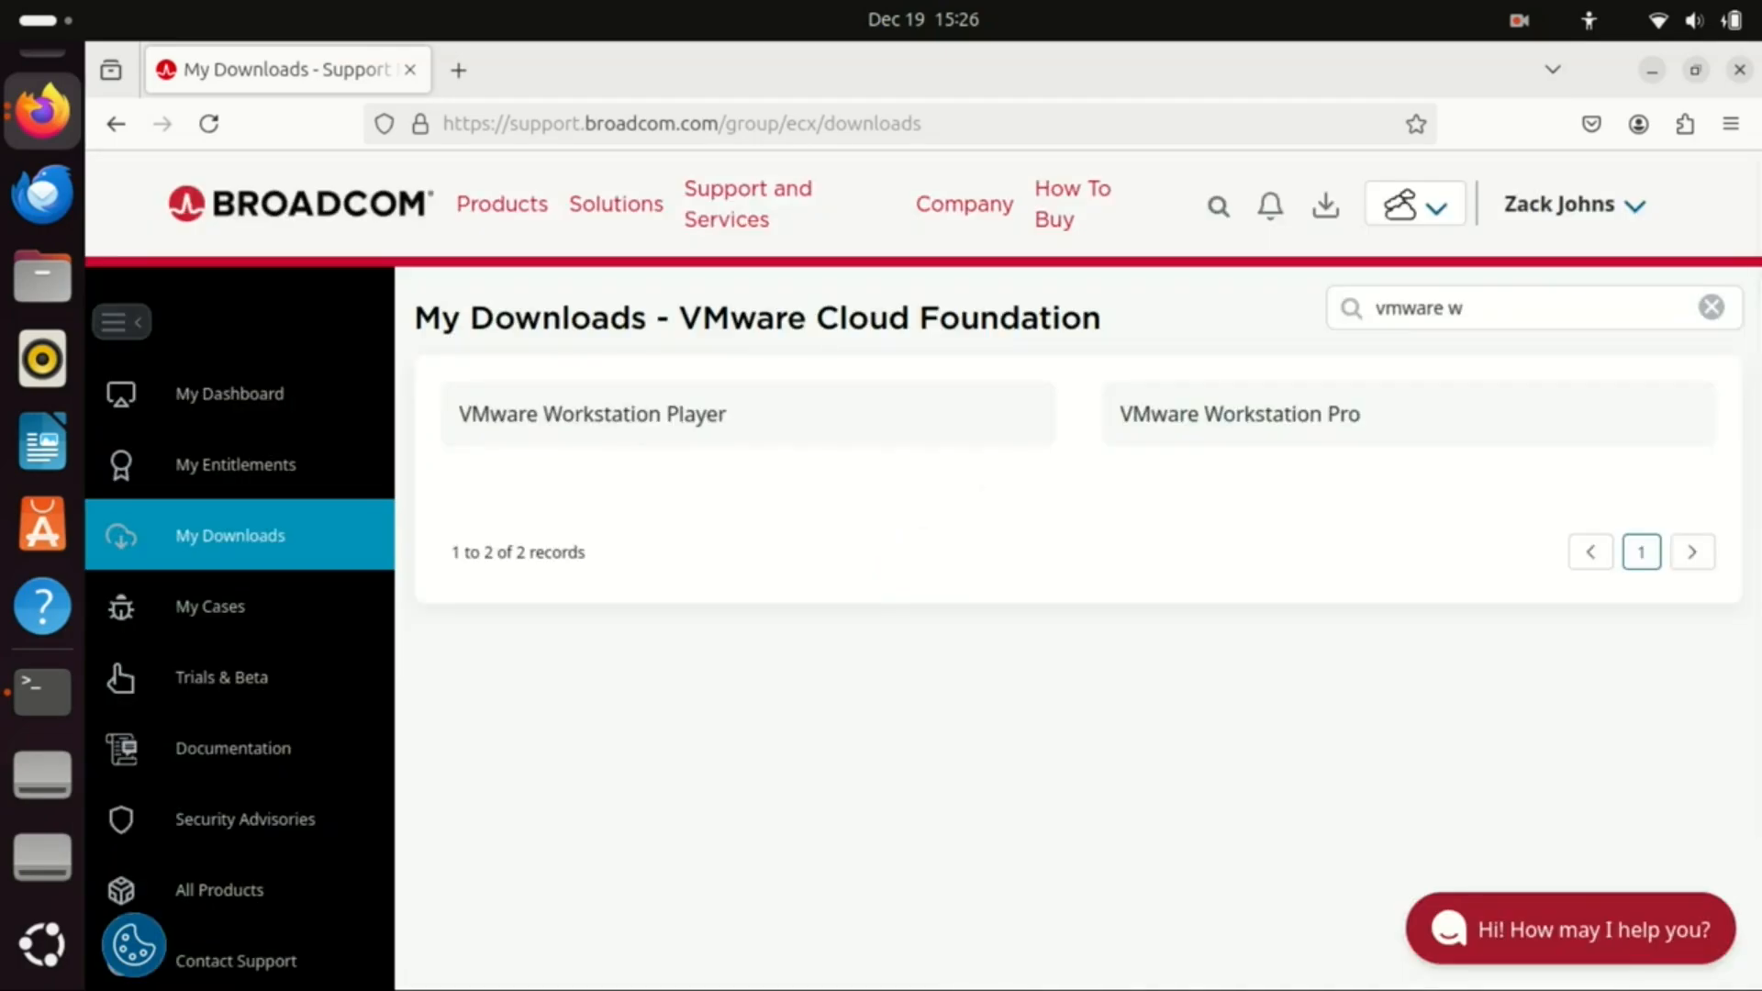
left_click(1292, 421)
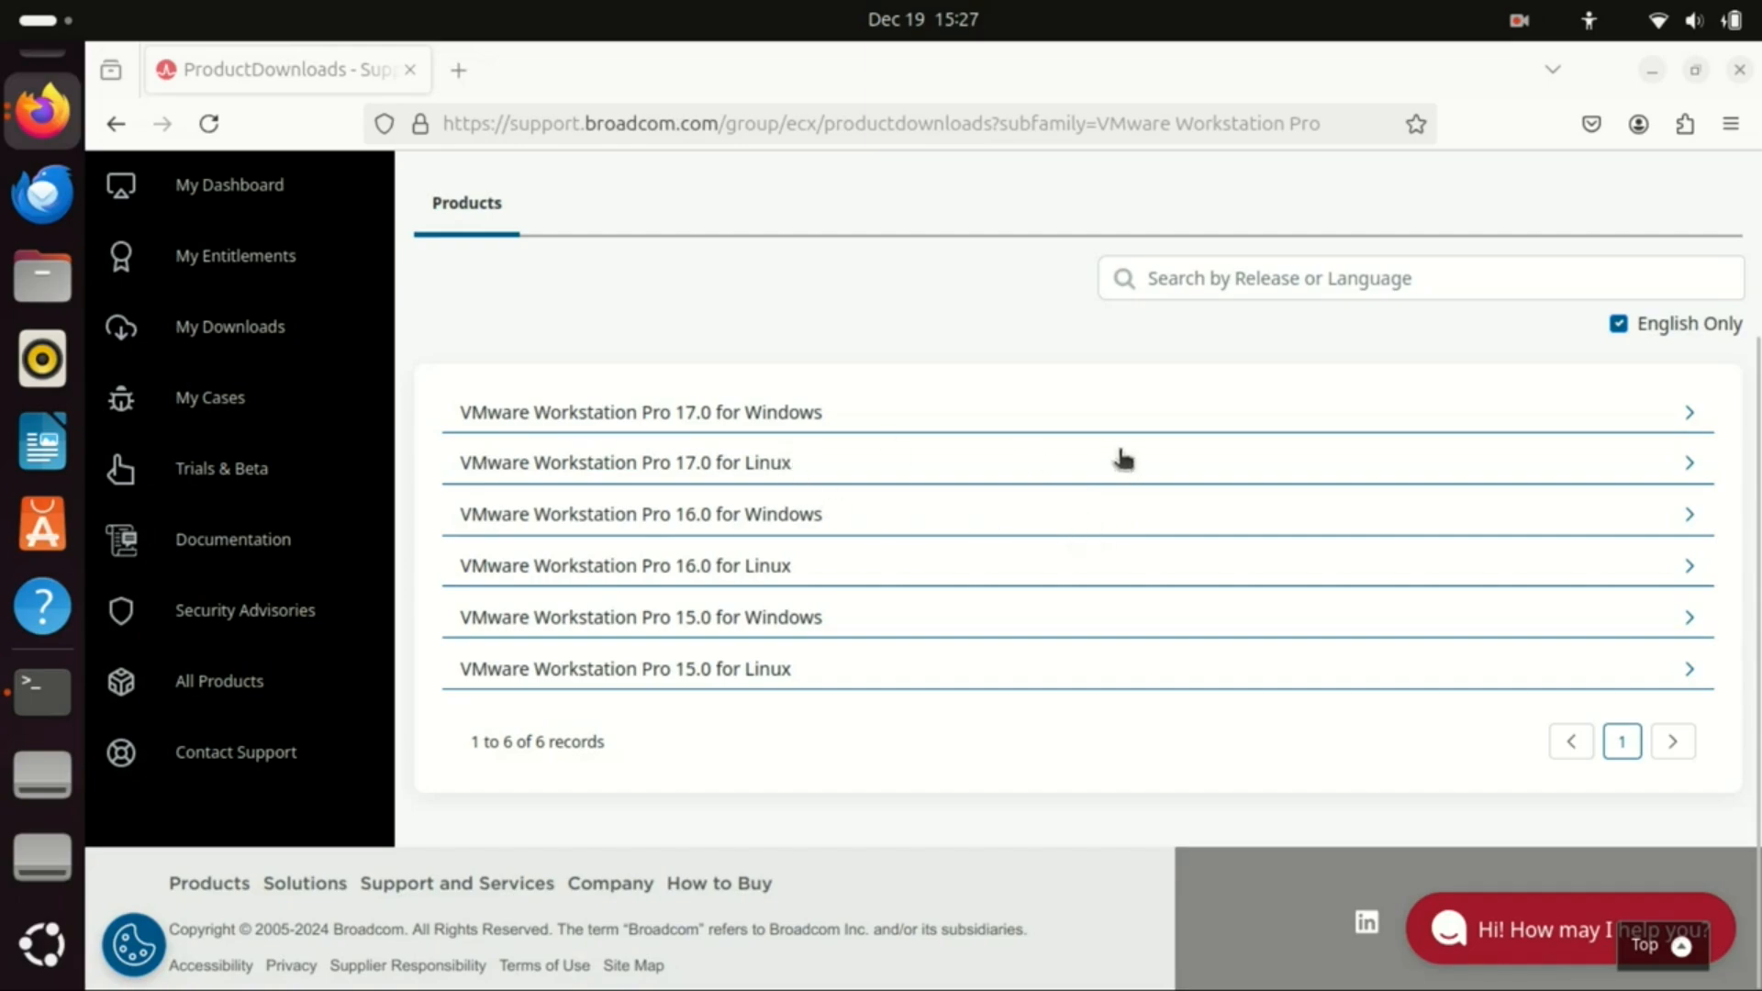
Step: Expand VMware Workstation Pro 17.0 for Linux and open release 17.6.2
left_click(675, 468)
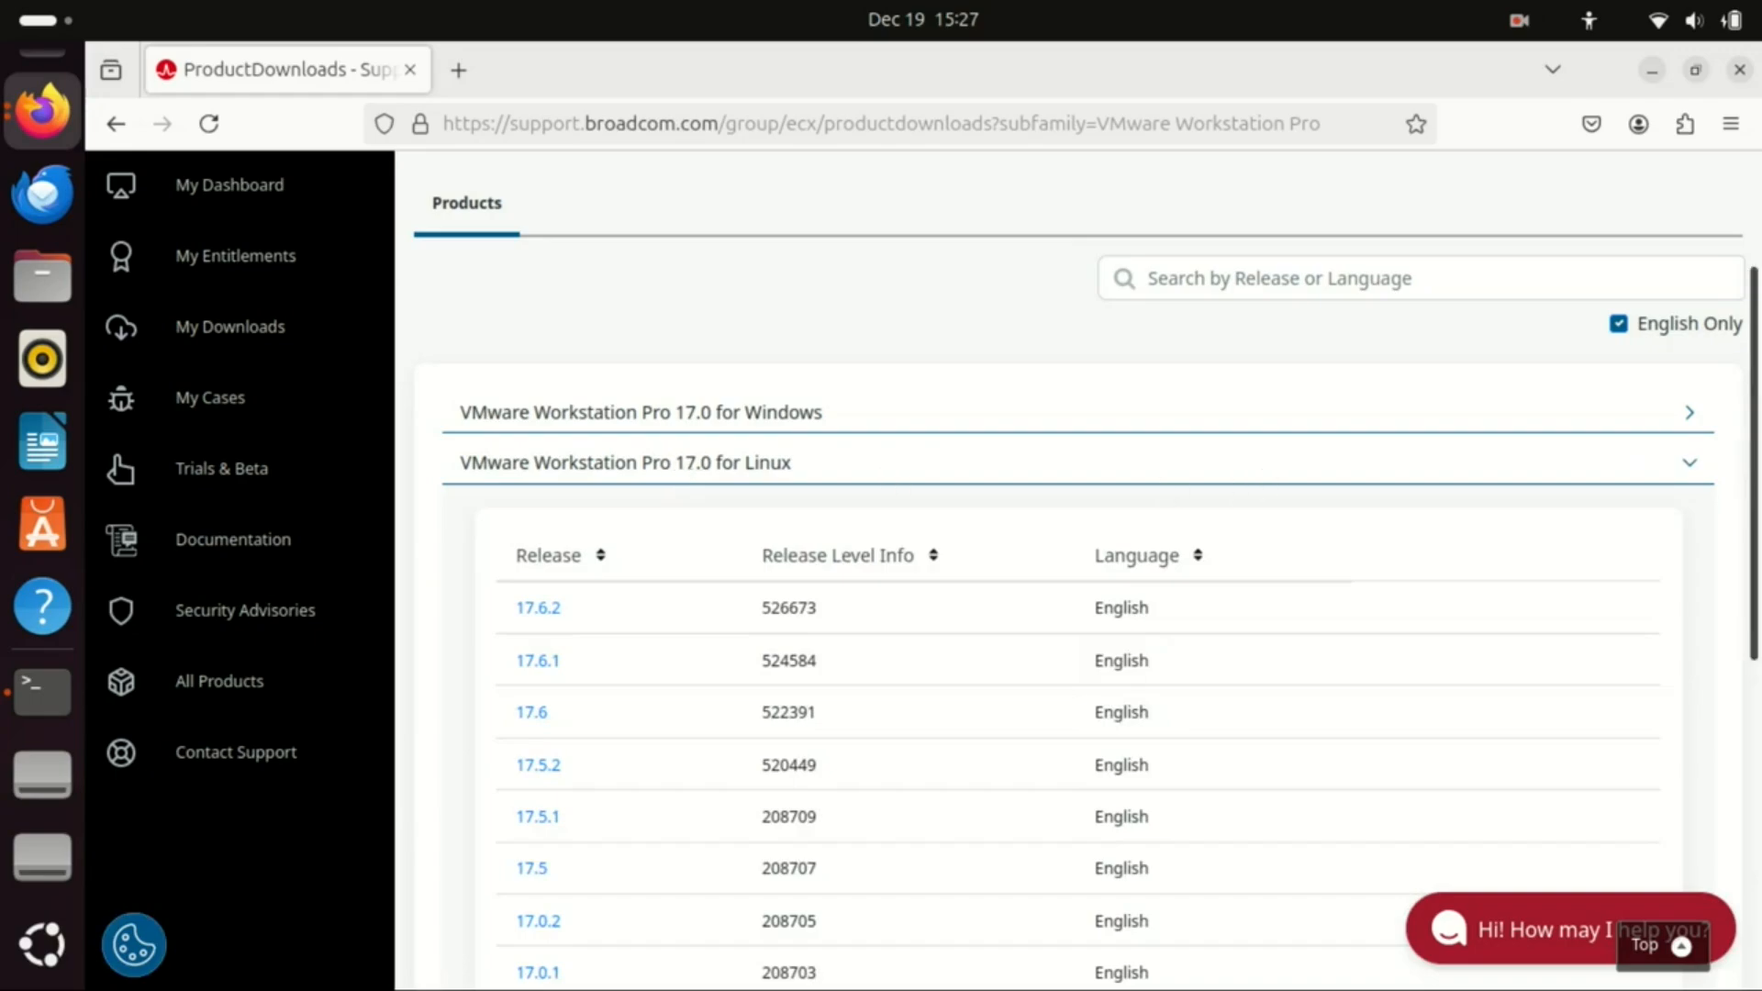
scroll(932, 443, "down", 3)
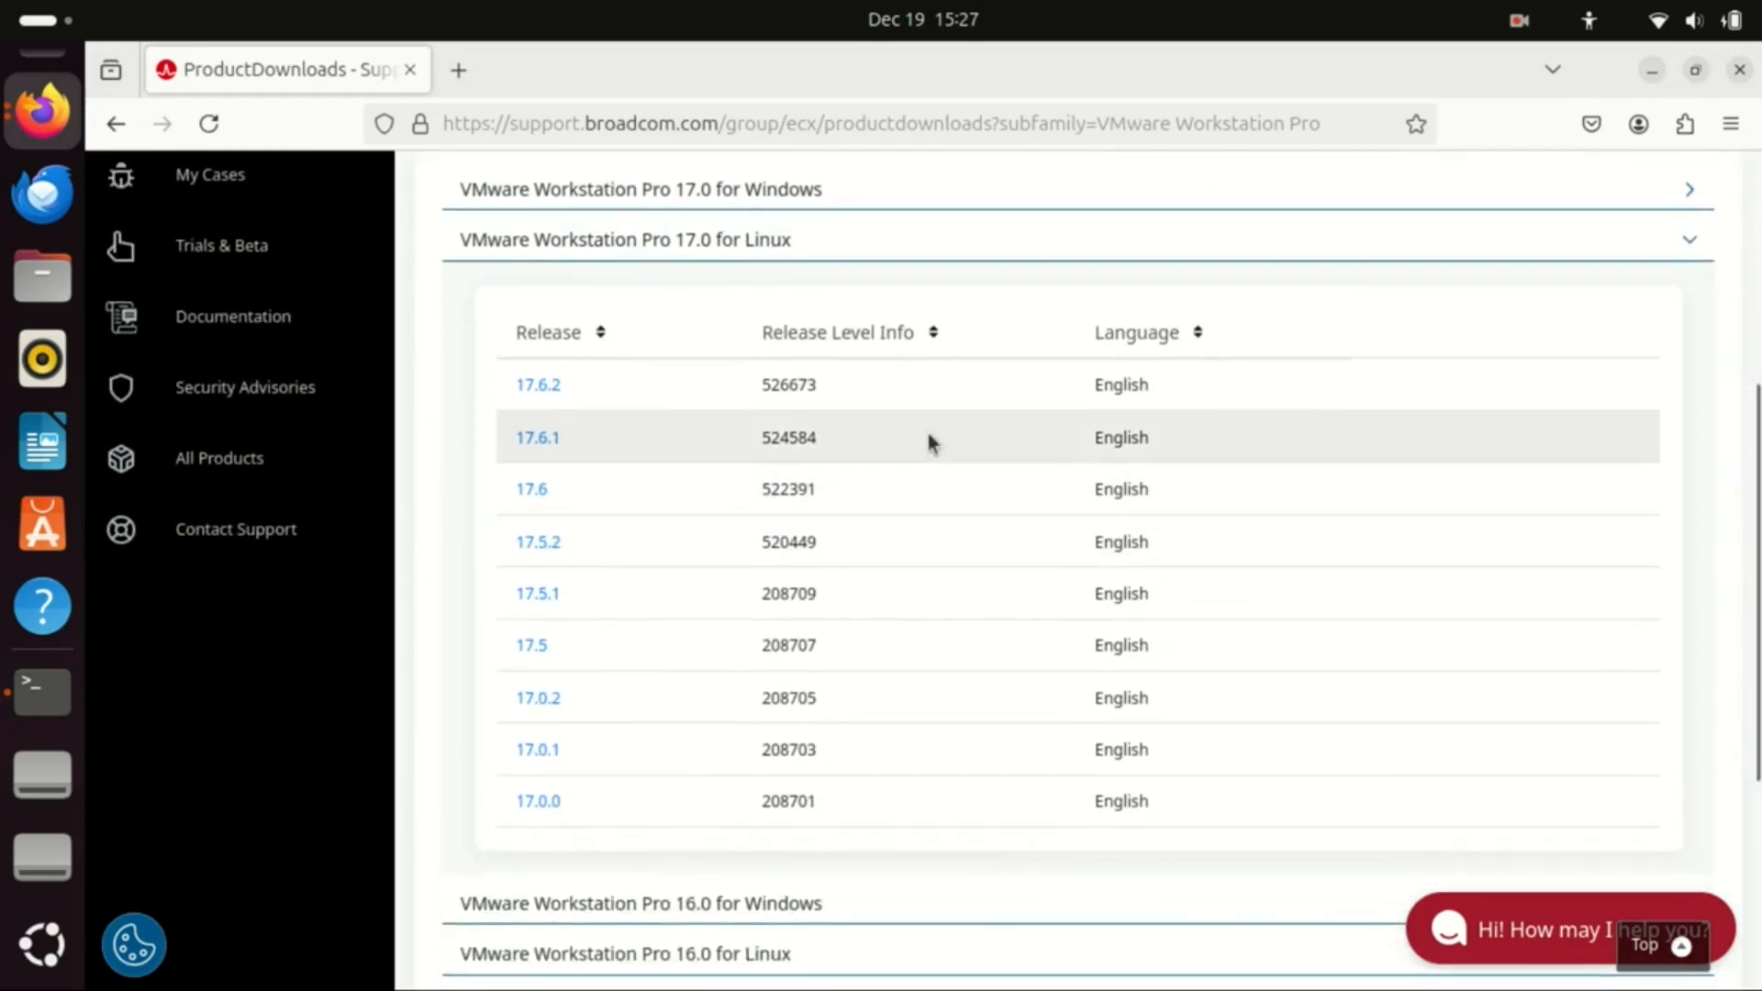
left_click(537, 387)
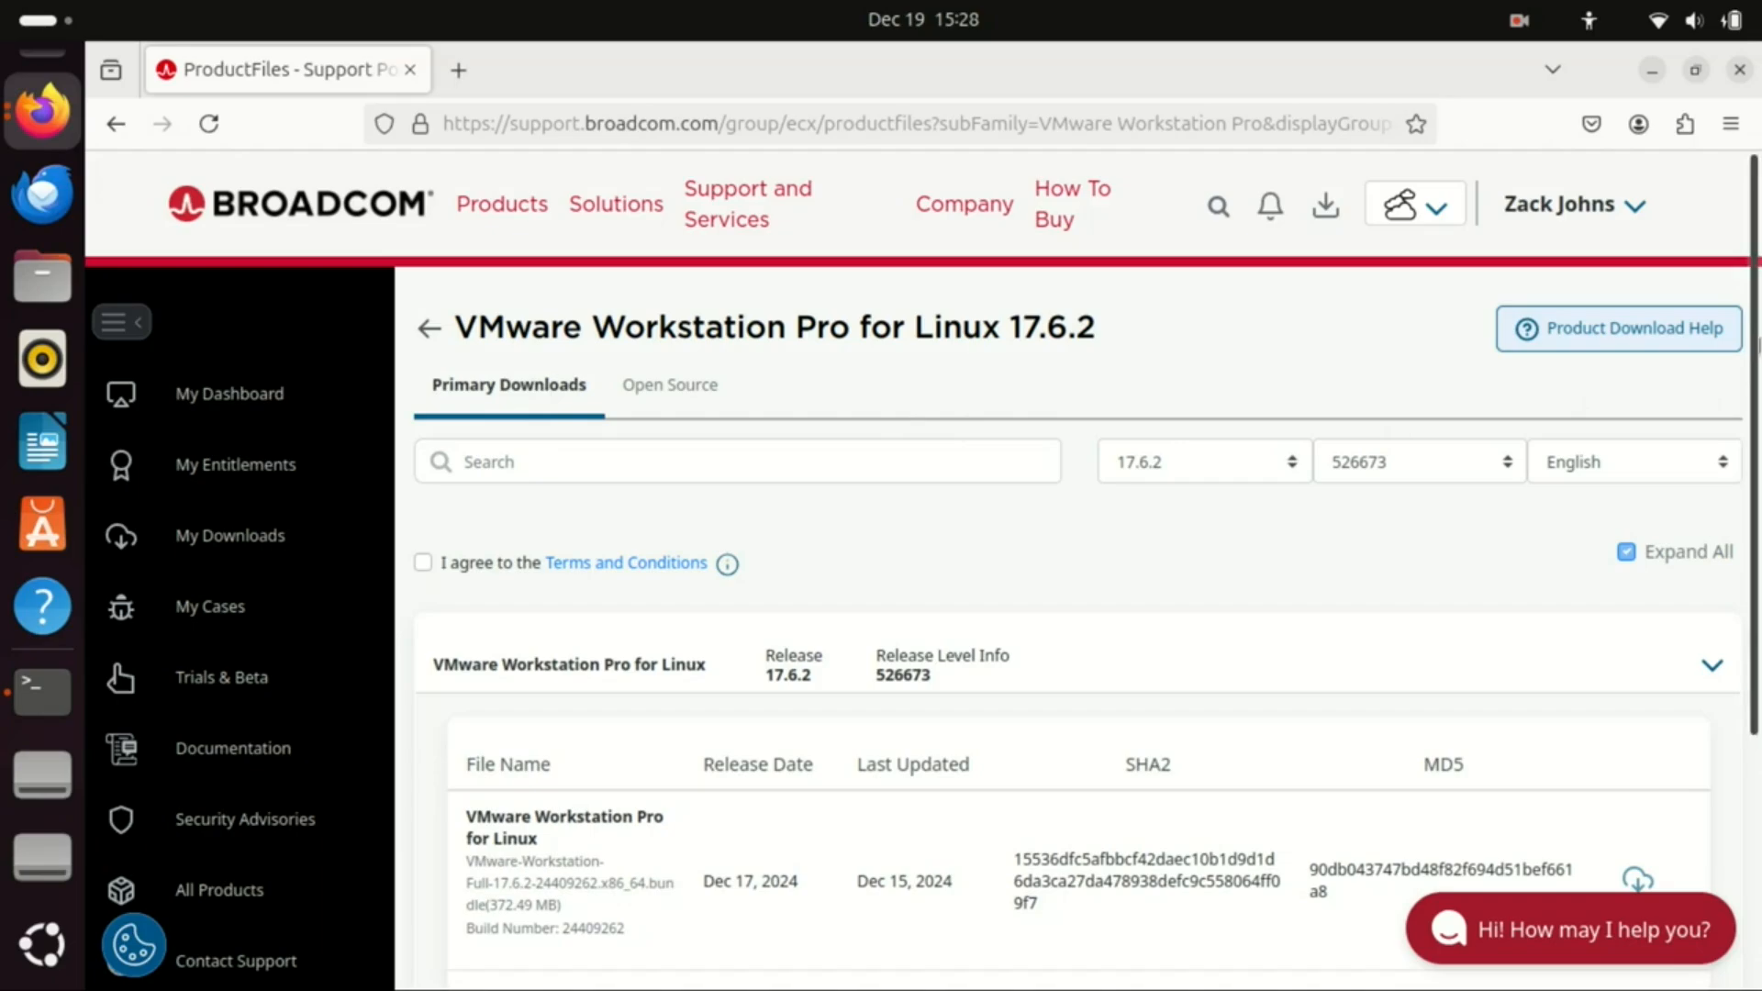
Step: Agree to the Terms and Conditions, request the Linux bundle download and proceed with the additional verification
scroll(1759, 346, "down", 3)
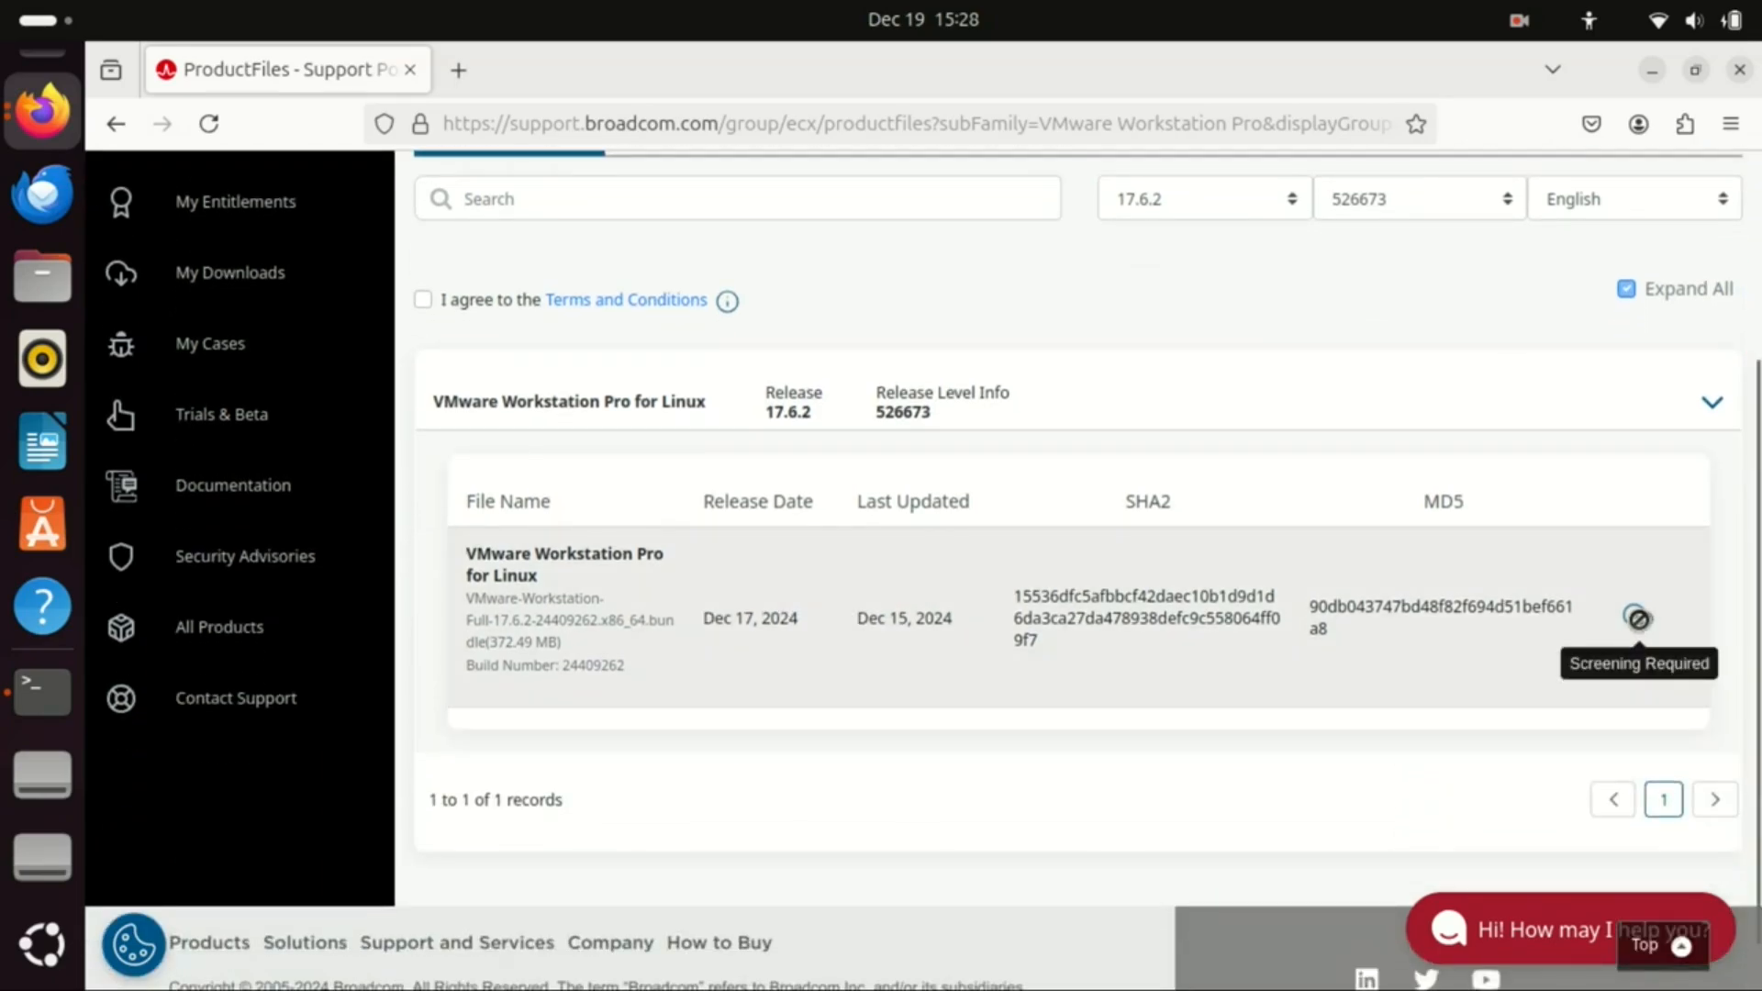
left_click(423, 304)
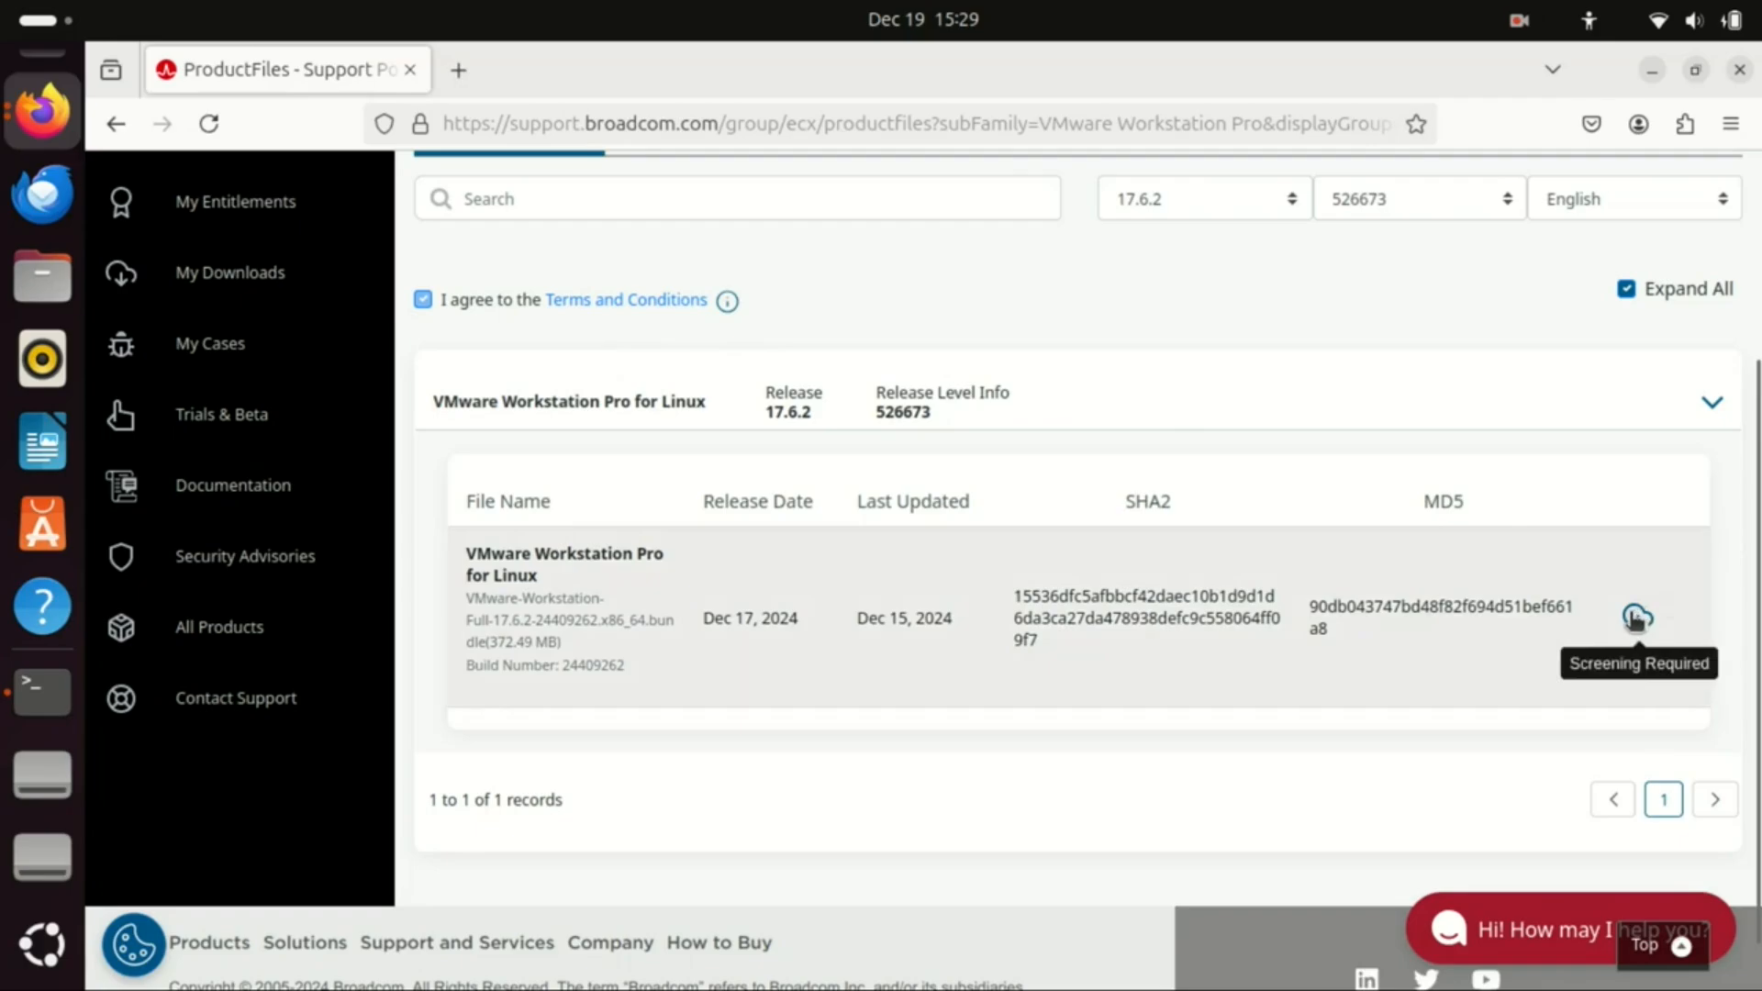
left_click(1634, 620)
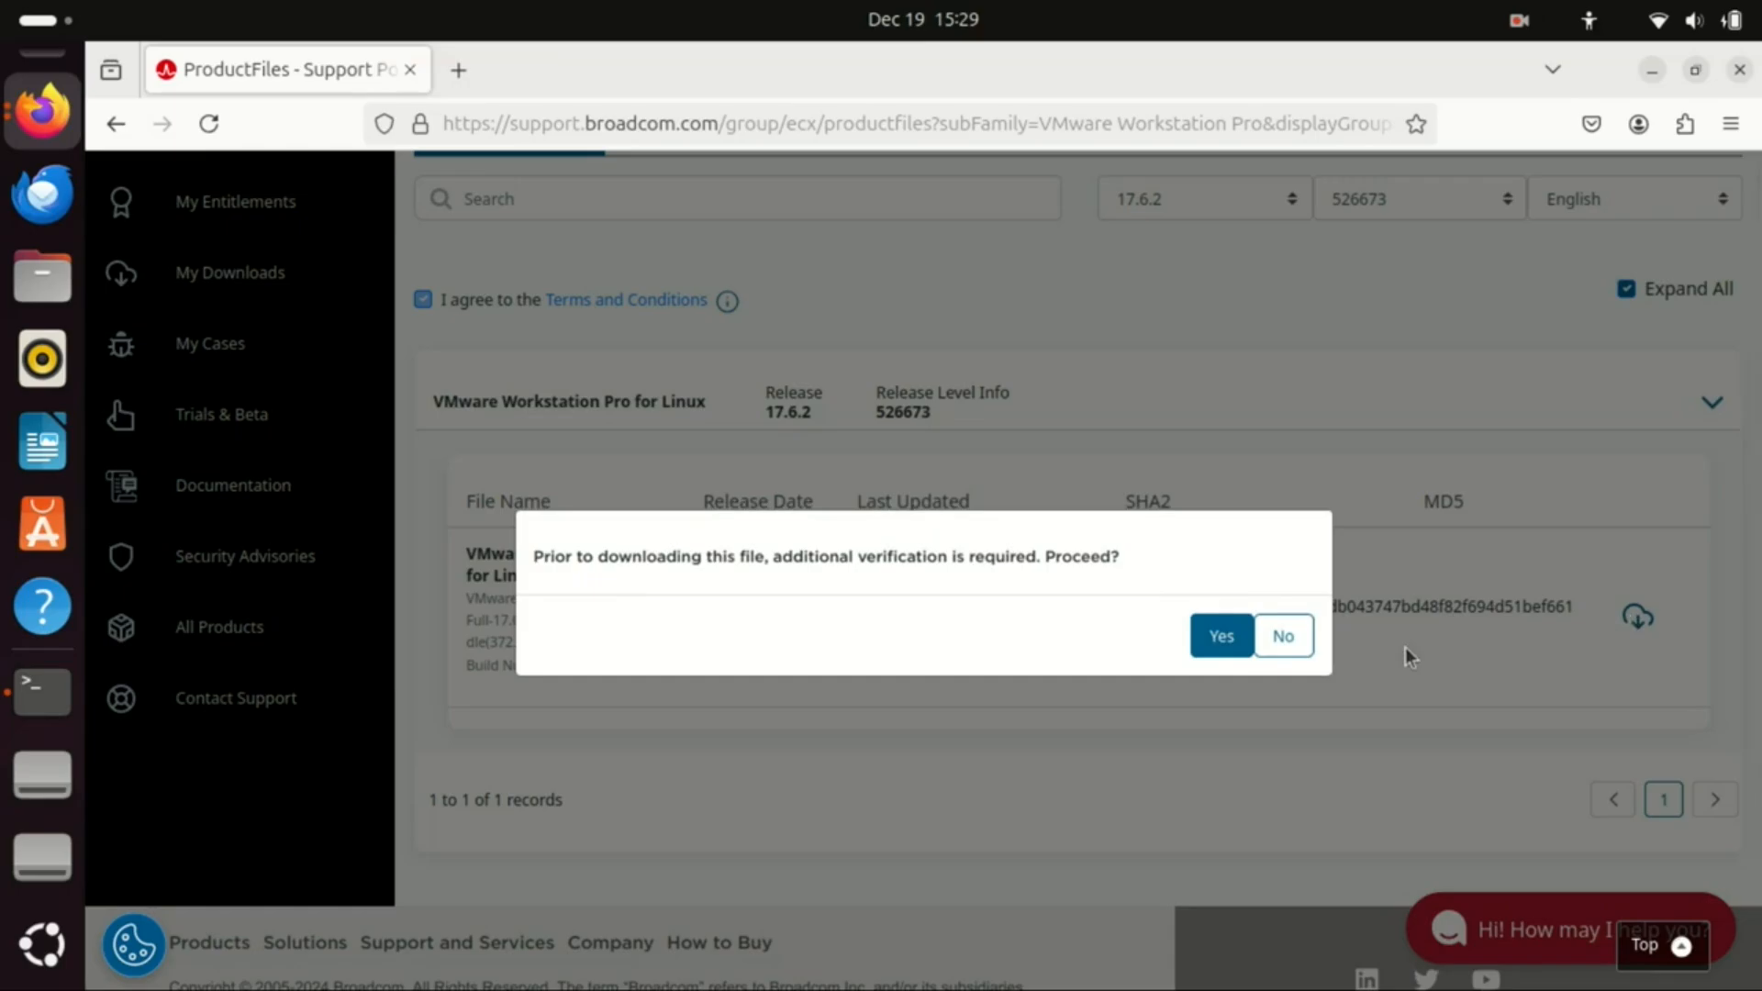
left_click(1211, 651)
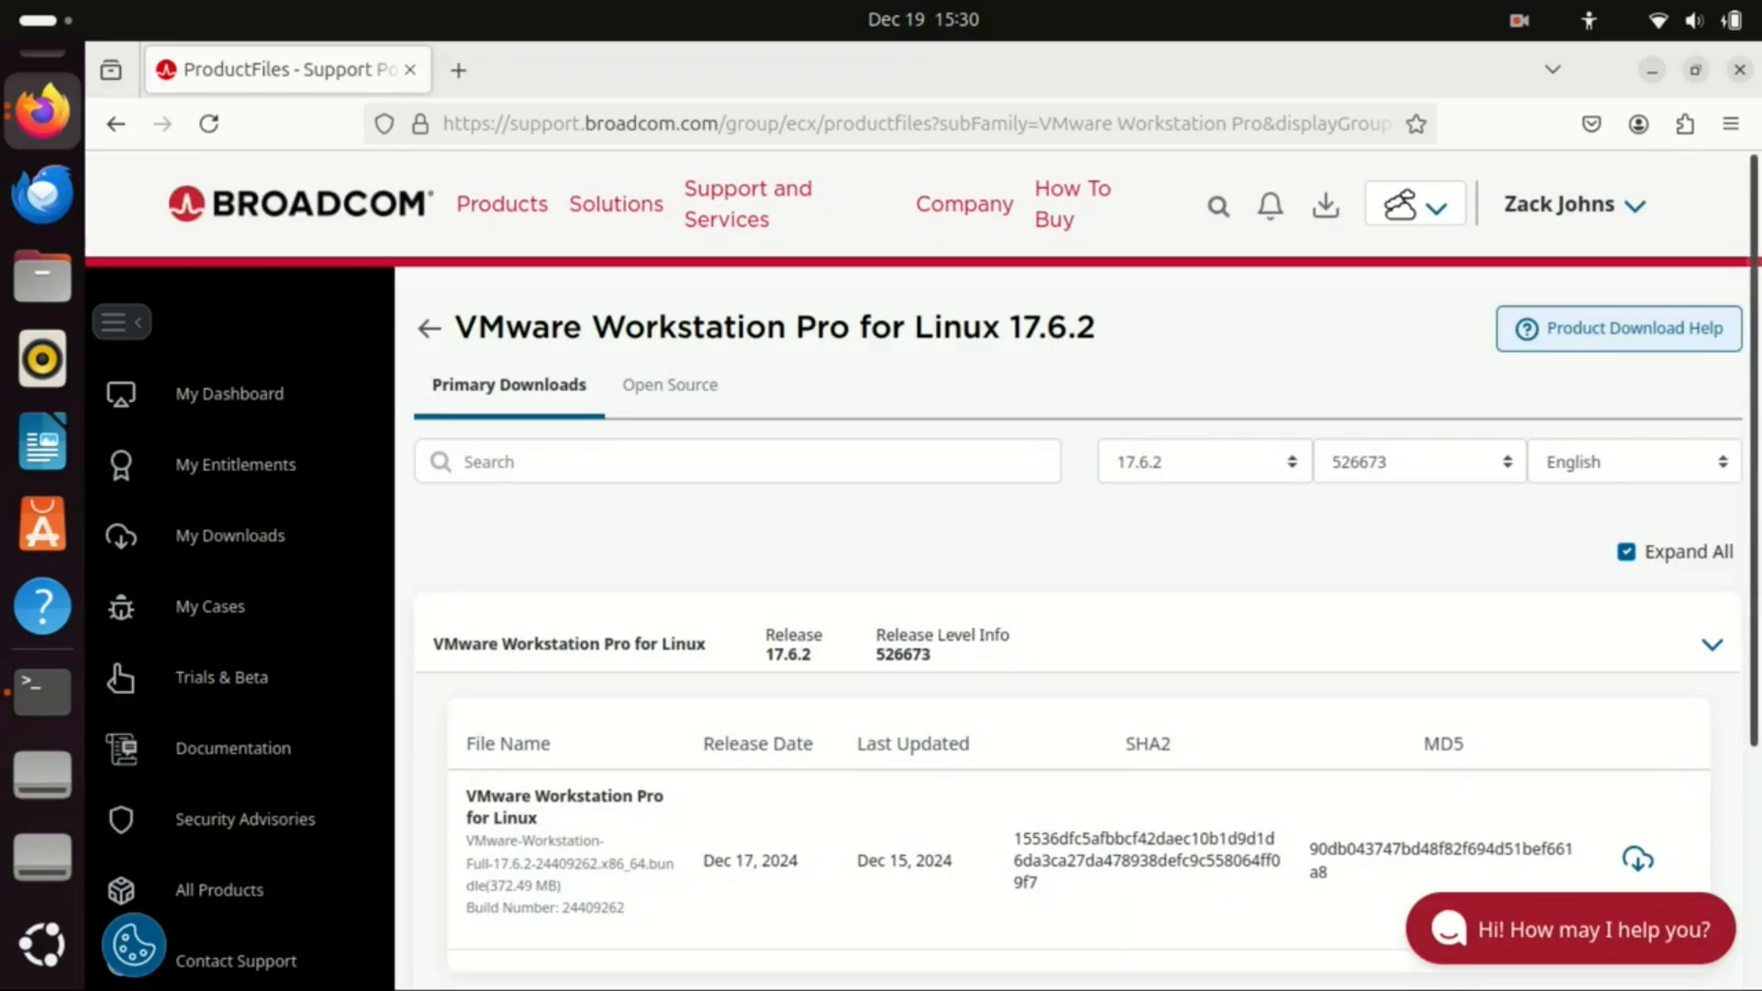
Step: Start the HTTPS download of the VMware Workstation Pro for Linux 17.6.2 bundle file
left_click_drag(1755, 486, 1757, 702)
left_click_drag(1755, 636, 1755, 479)
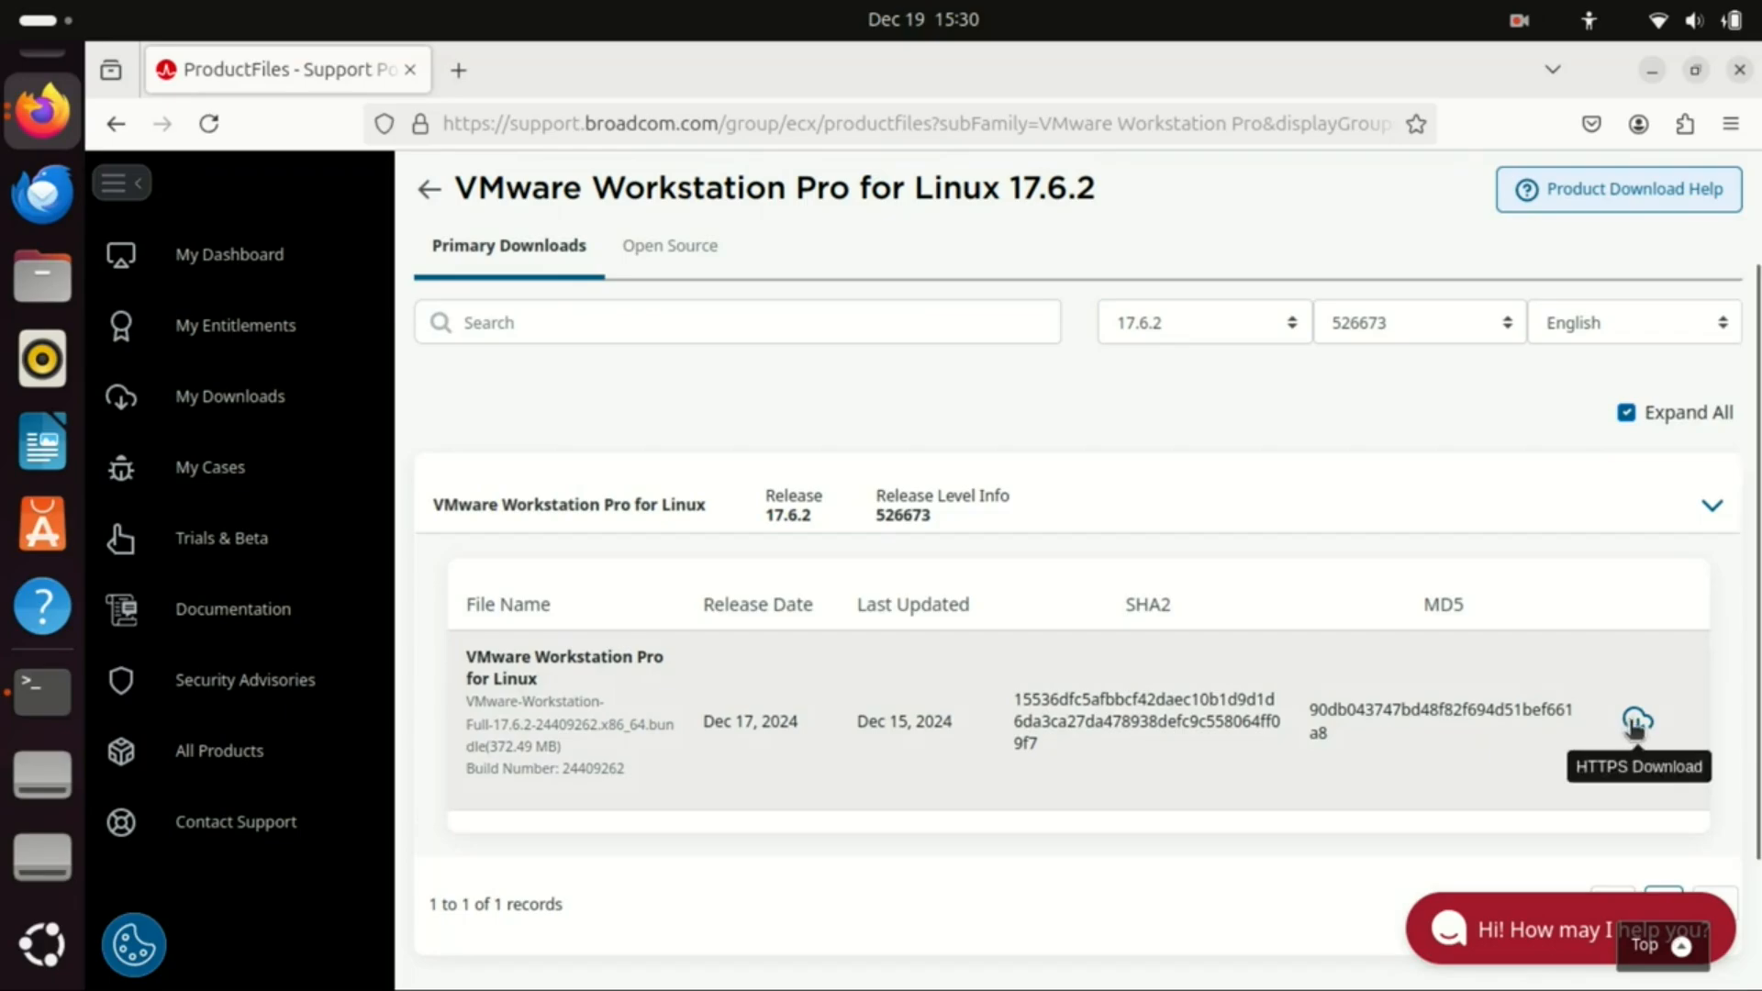
left_click(1635, 725)
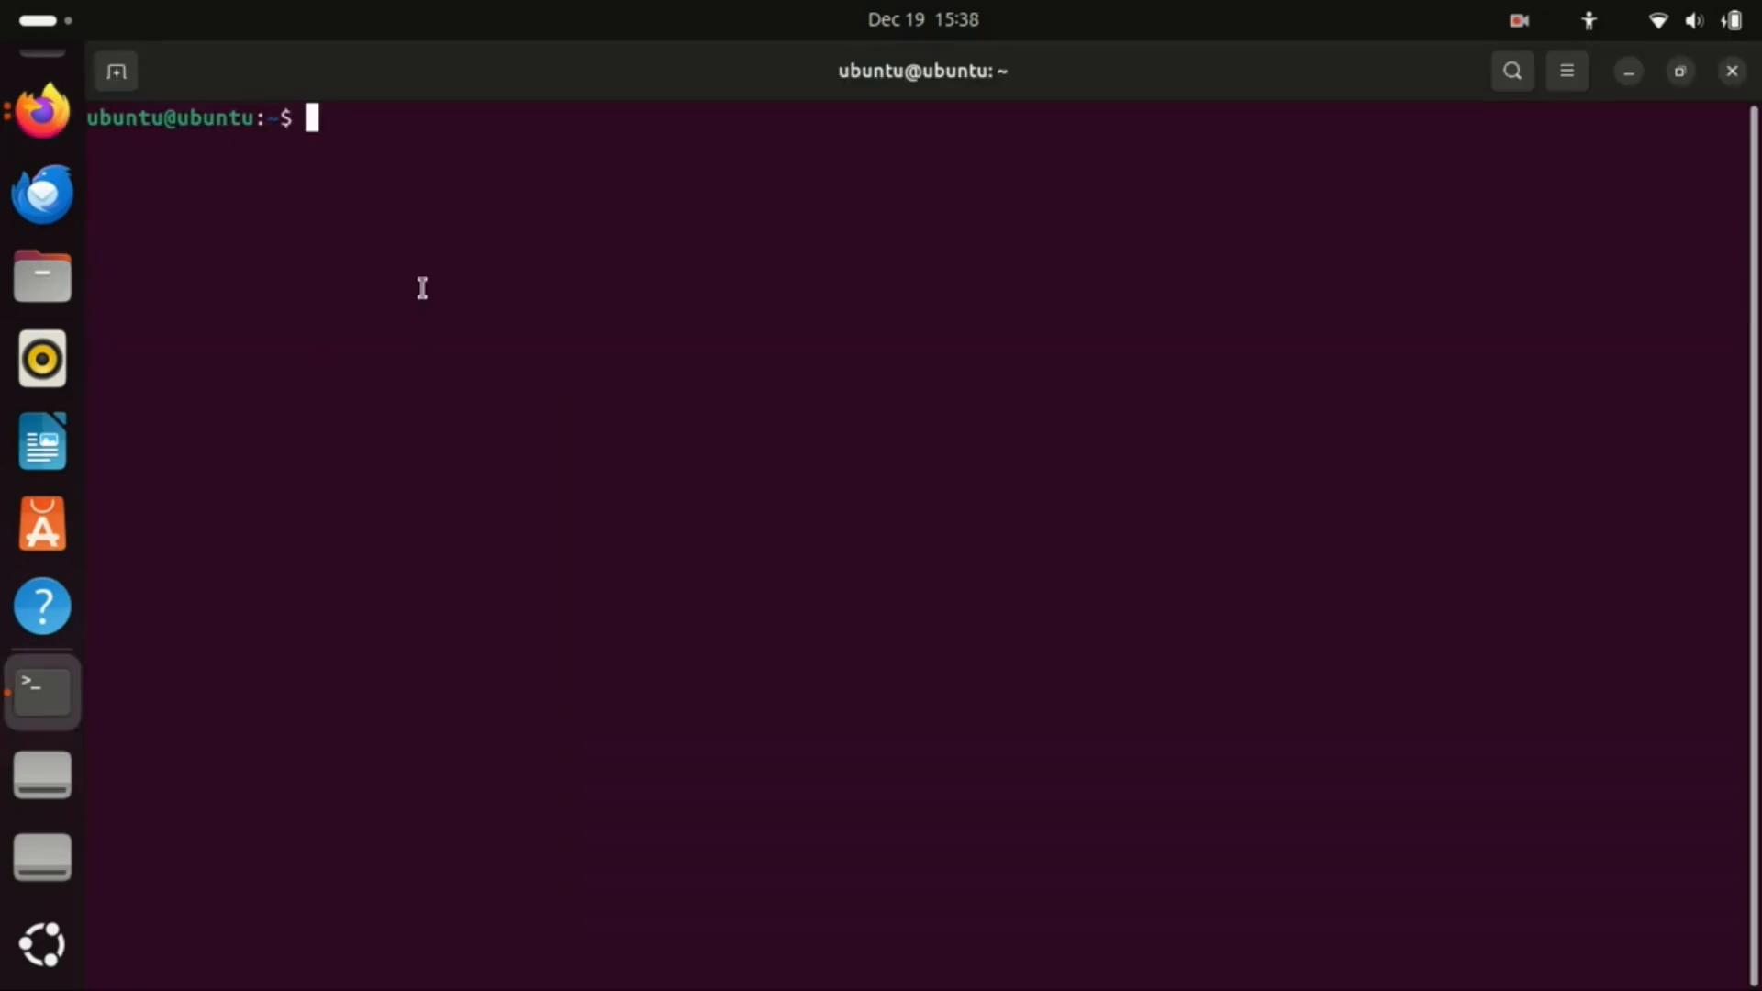
Step: Switch to the terminal, change to the Downloads directory and list its files to find the x86_64 bundle
type("cd Downloads")
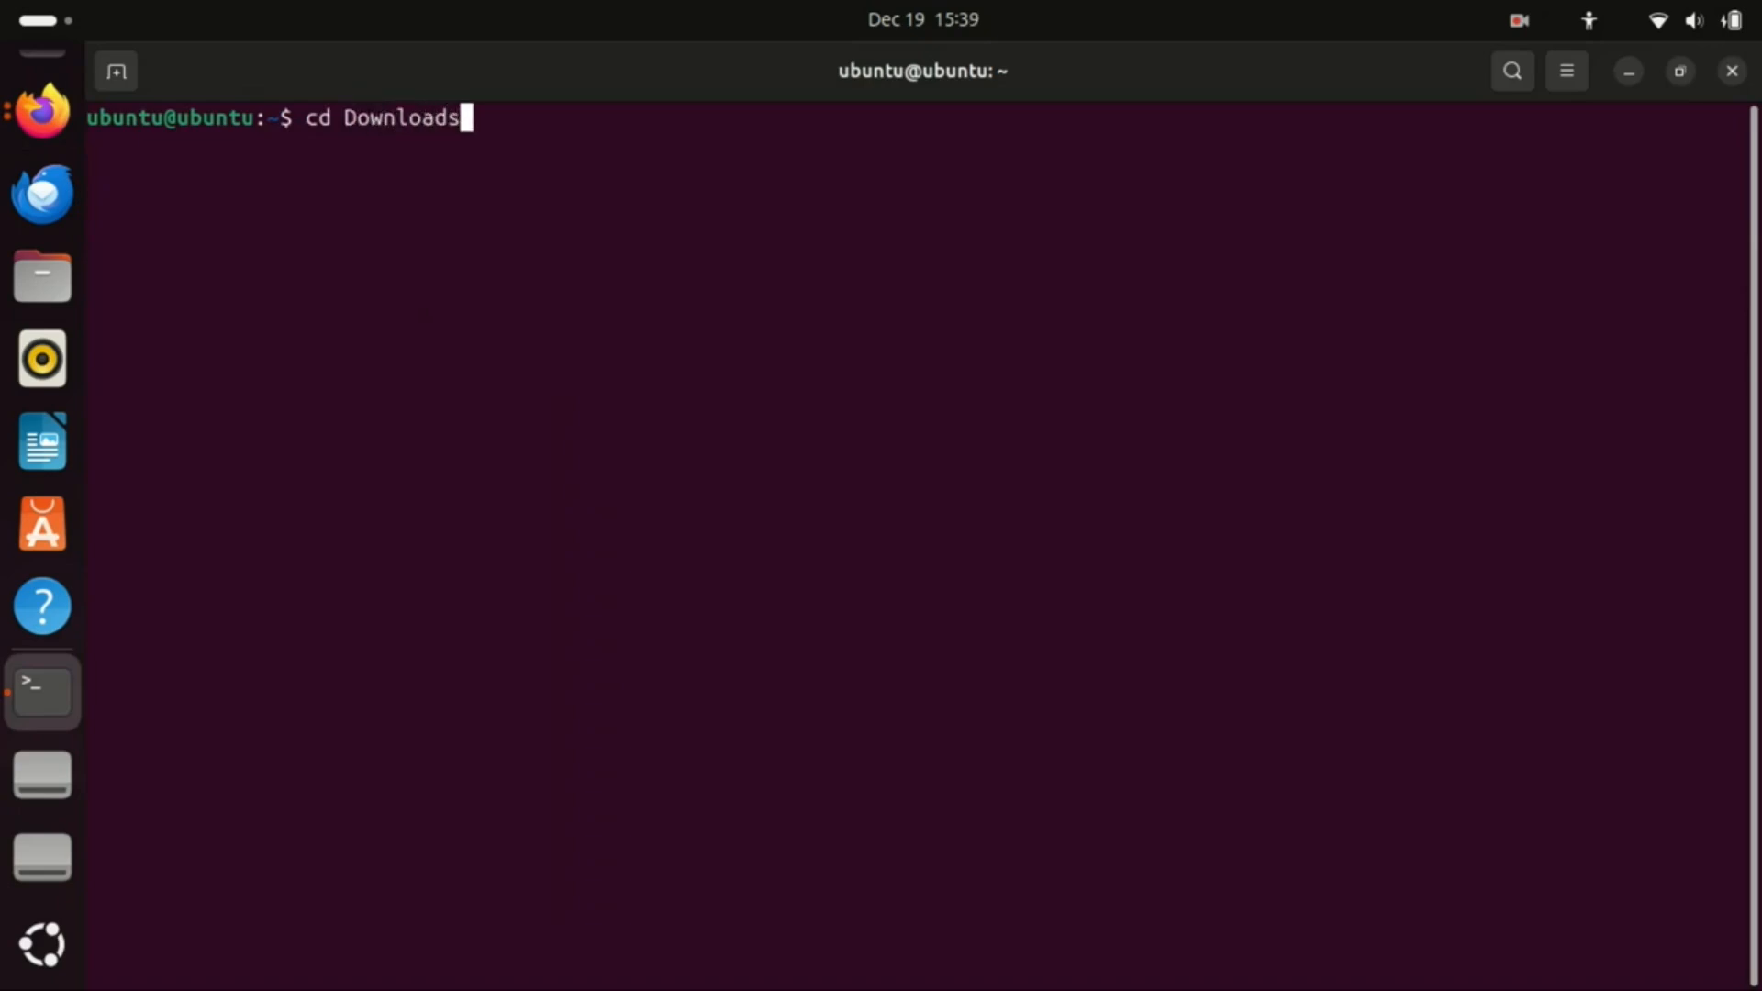
key("Return")
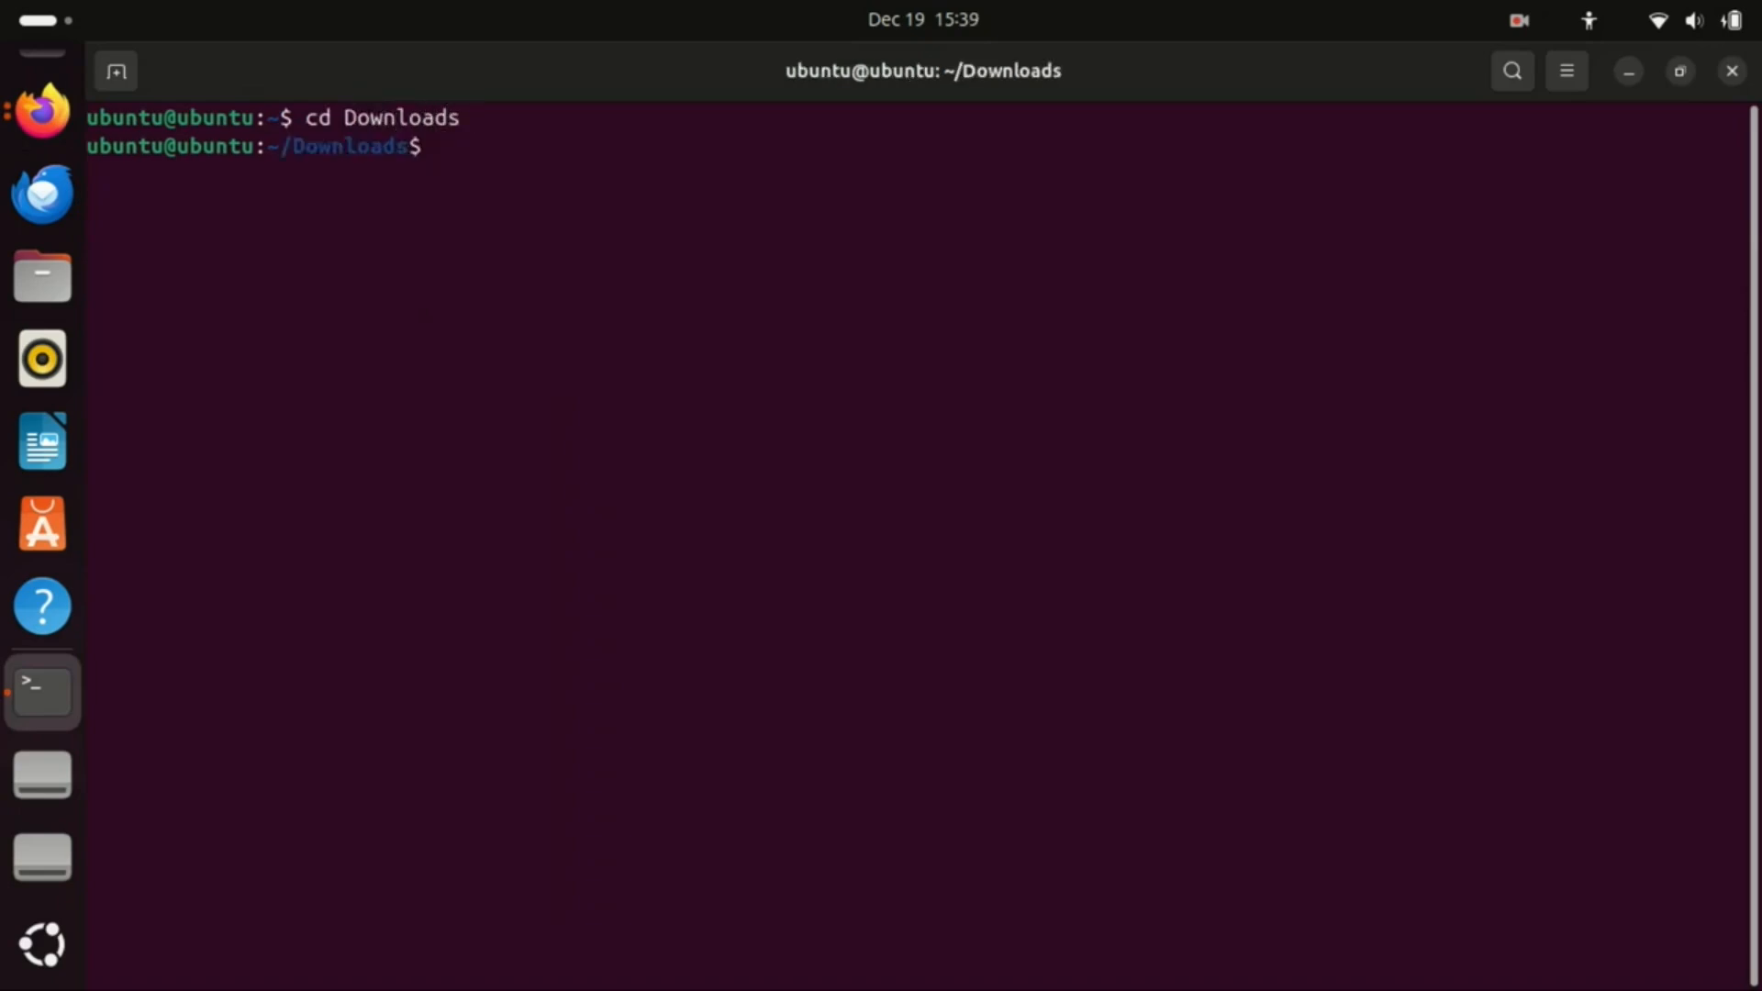
type("ls")
key("Return")
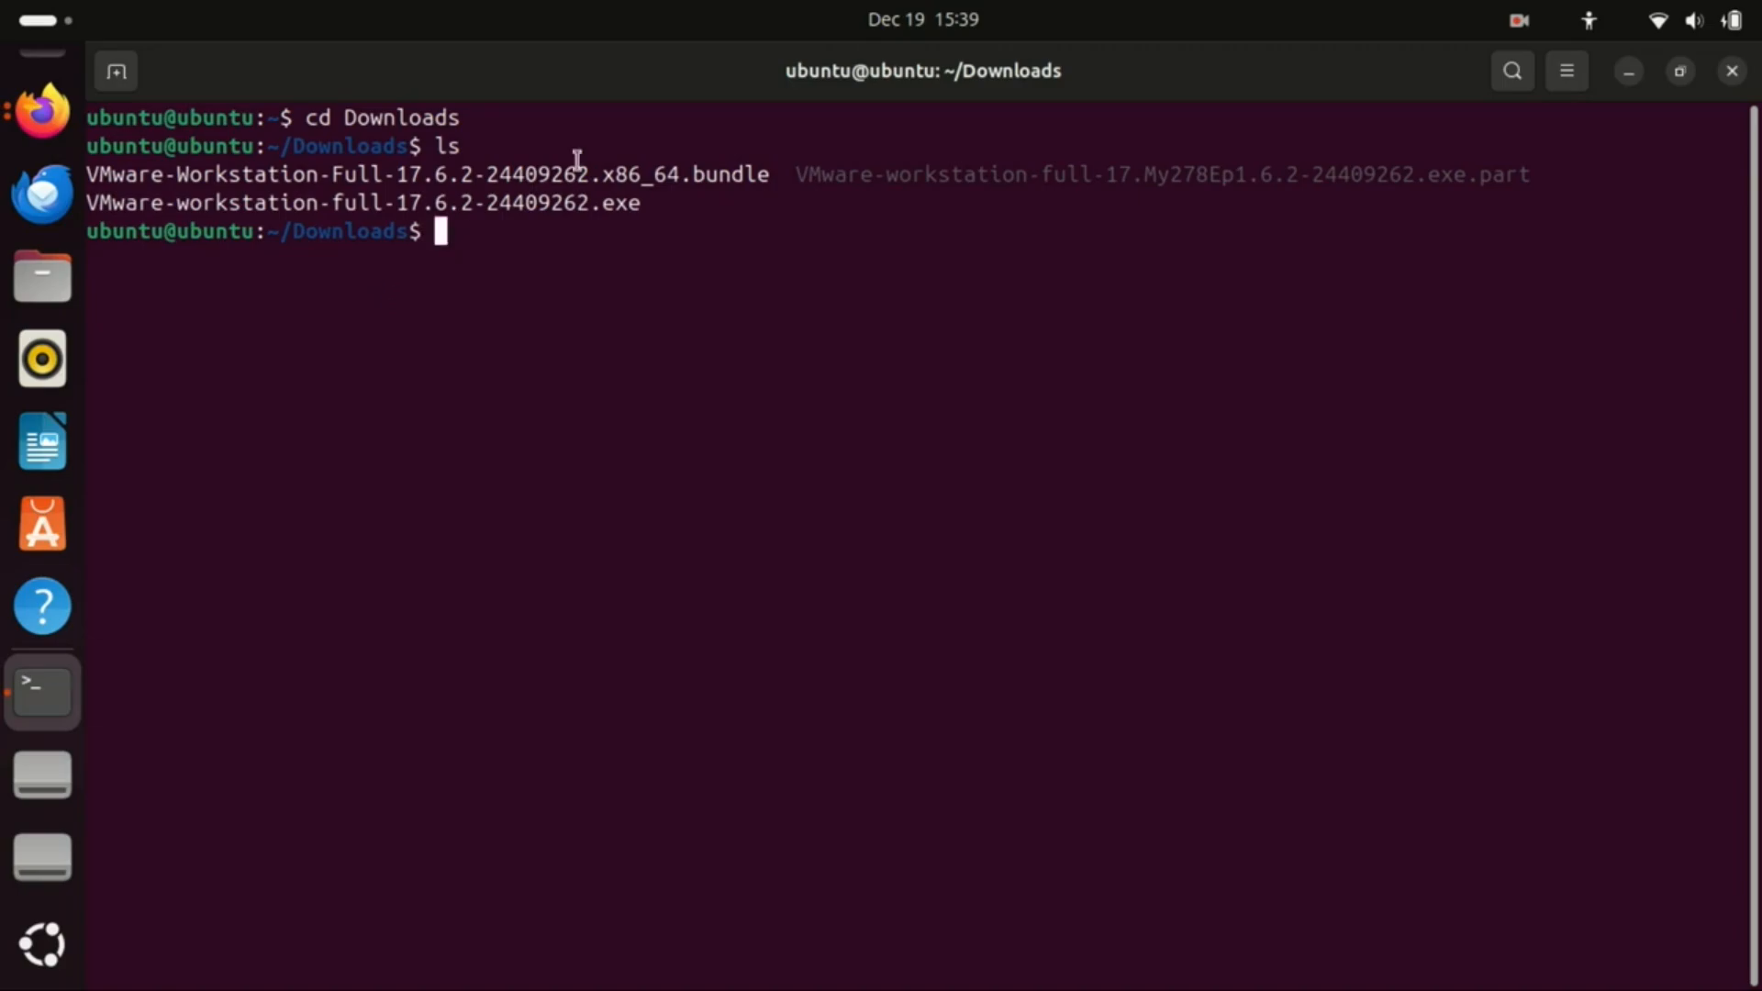
left_click_drag(620, 173, 731, 177)
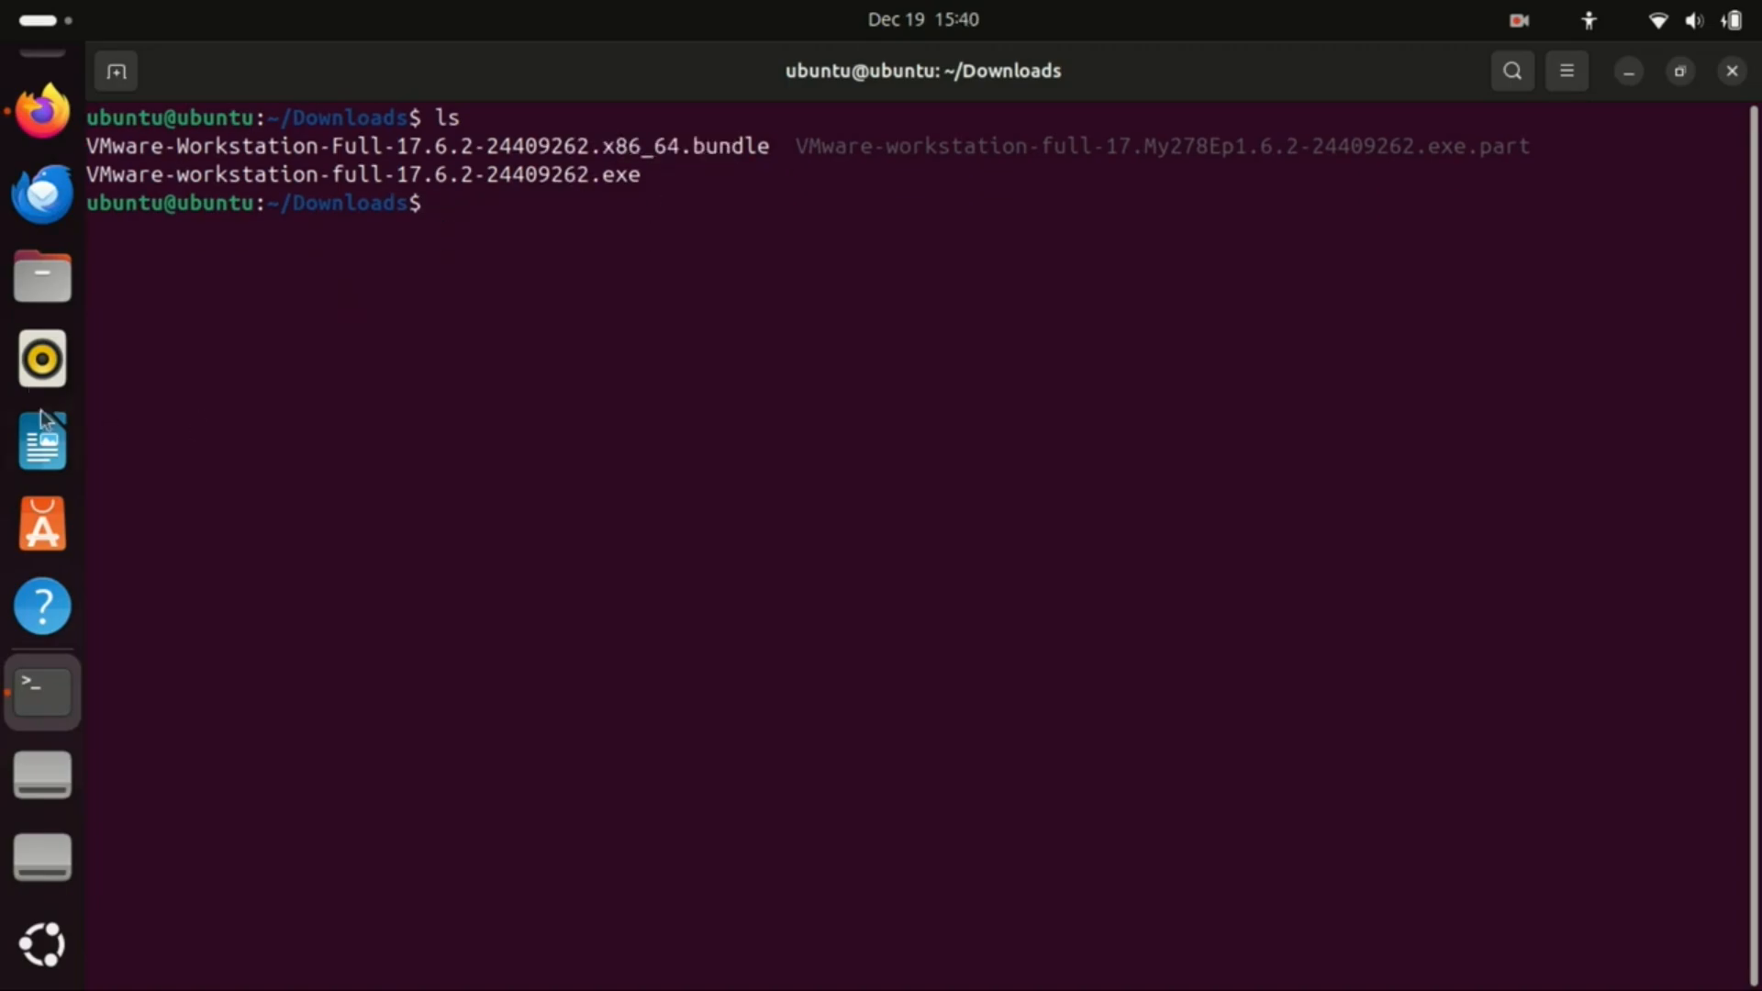
Step: In the Files app, make the VMware Workstation bundle in Downloads executable as a program, and close the file manager
left_click(44, 296)
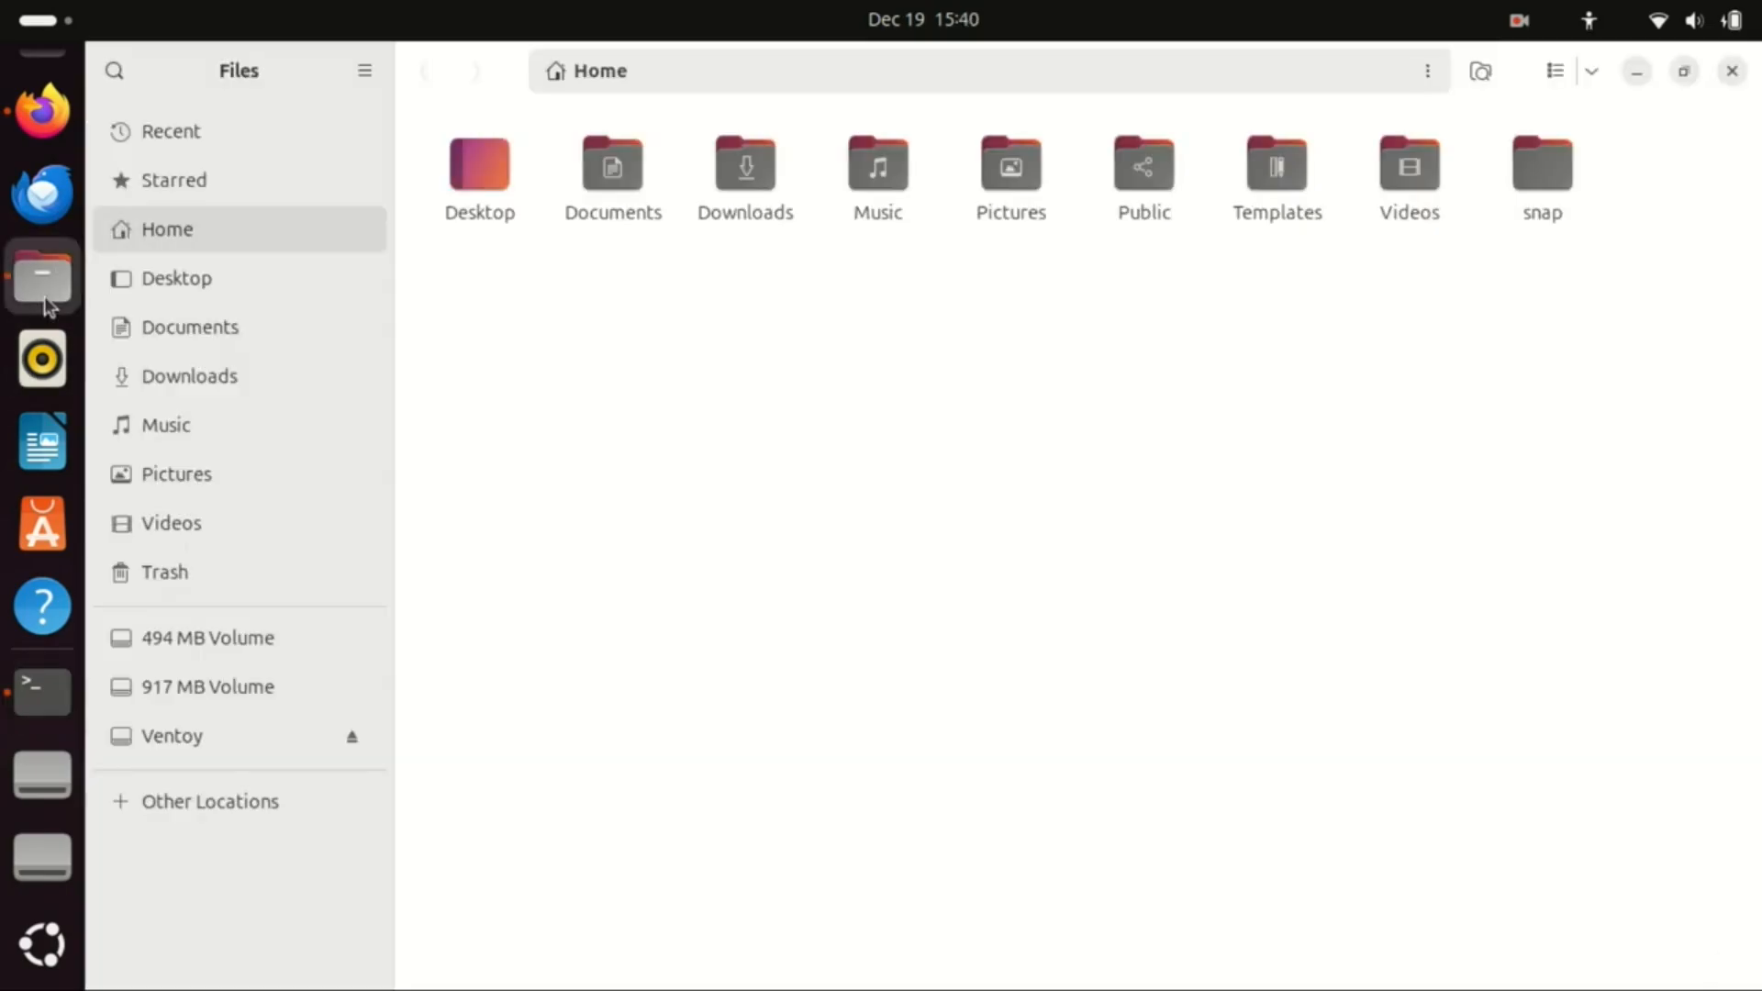
left_click(240, 375)
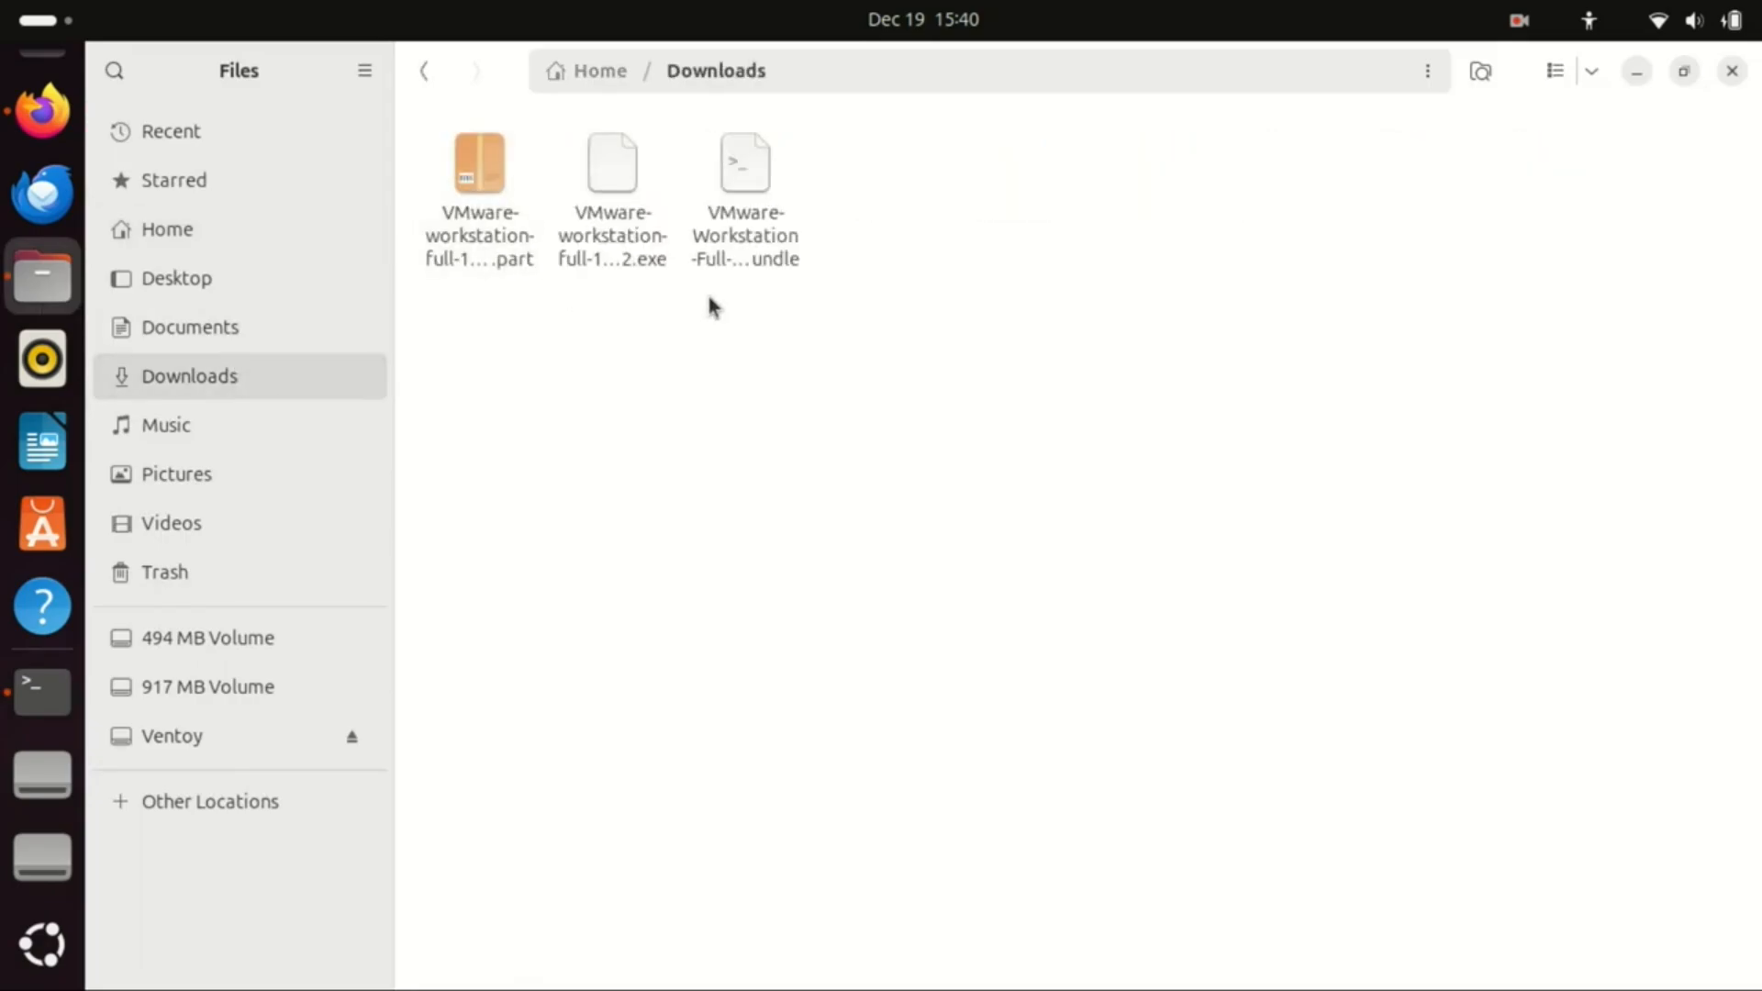
right_click(734, 234)
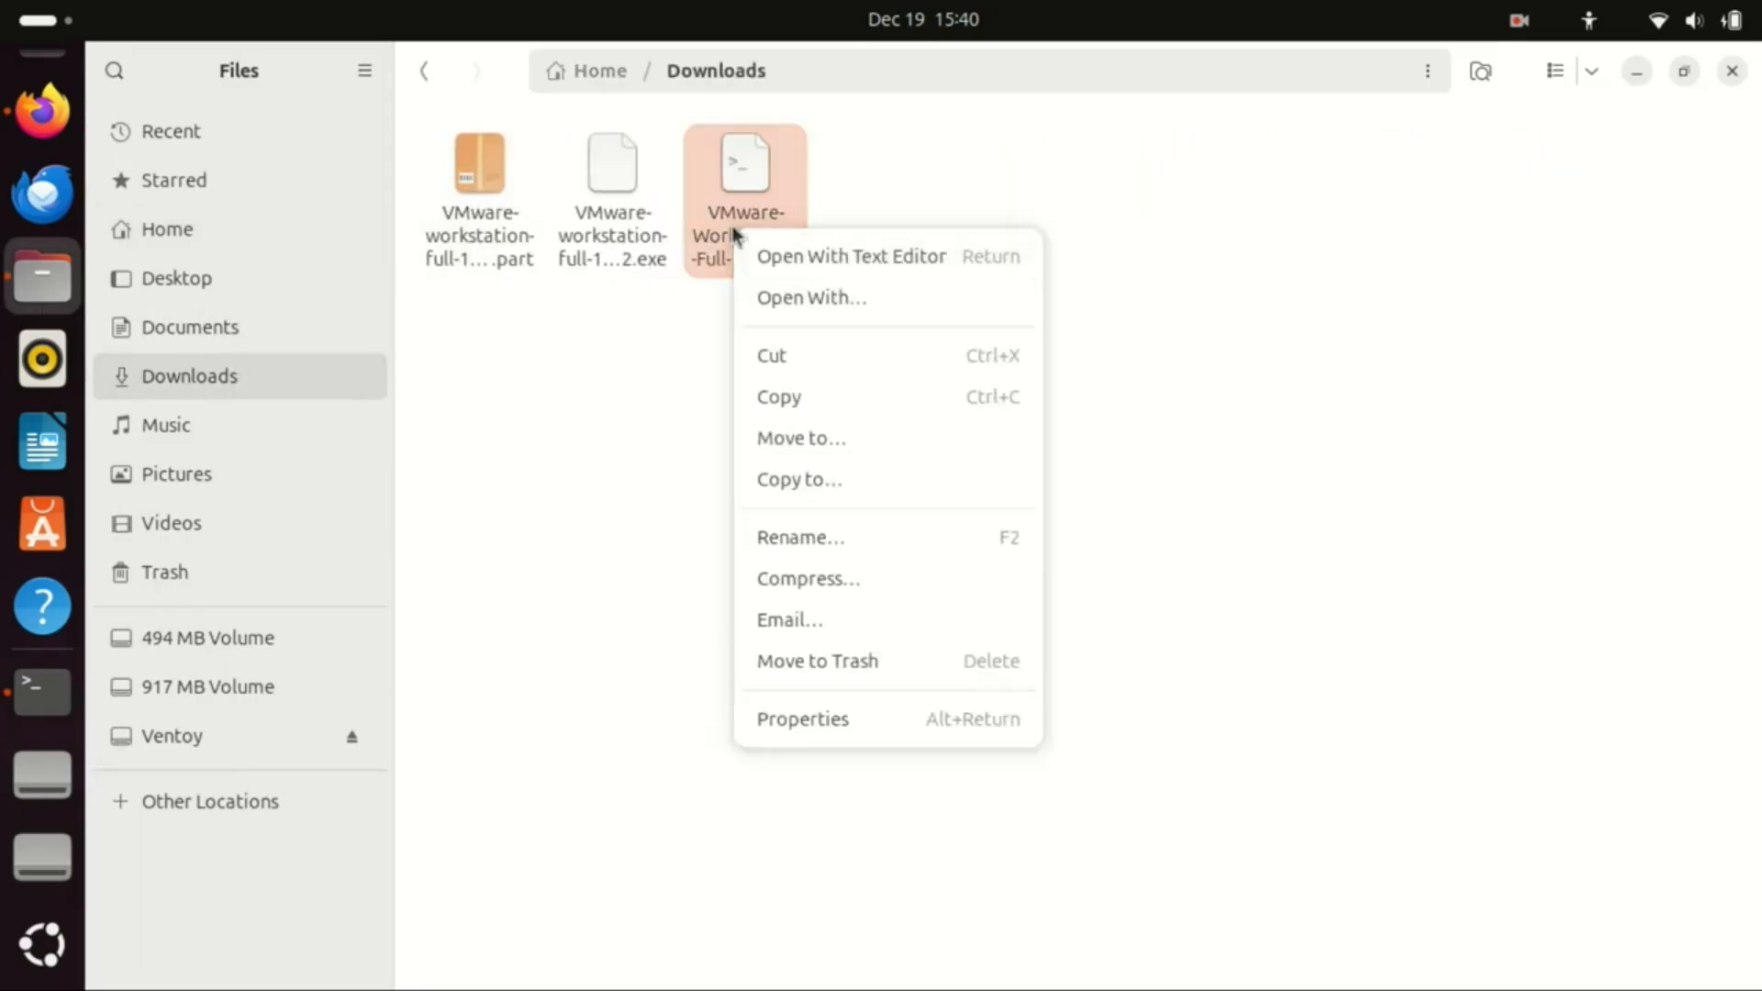
left_click(805, 719)
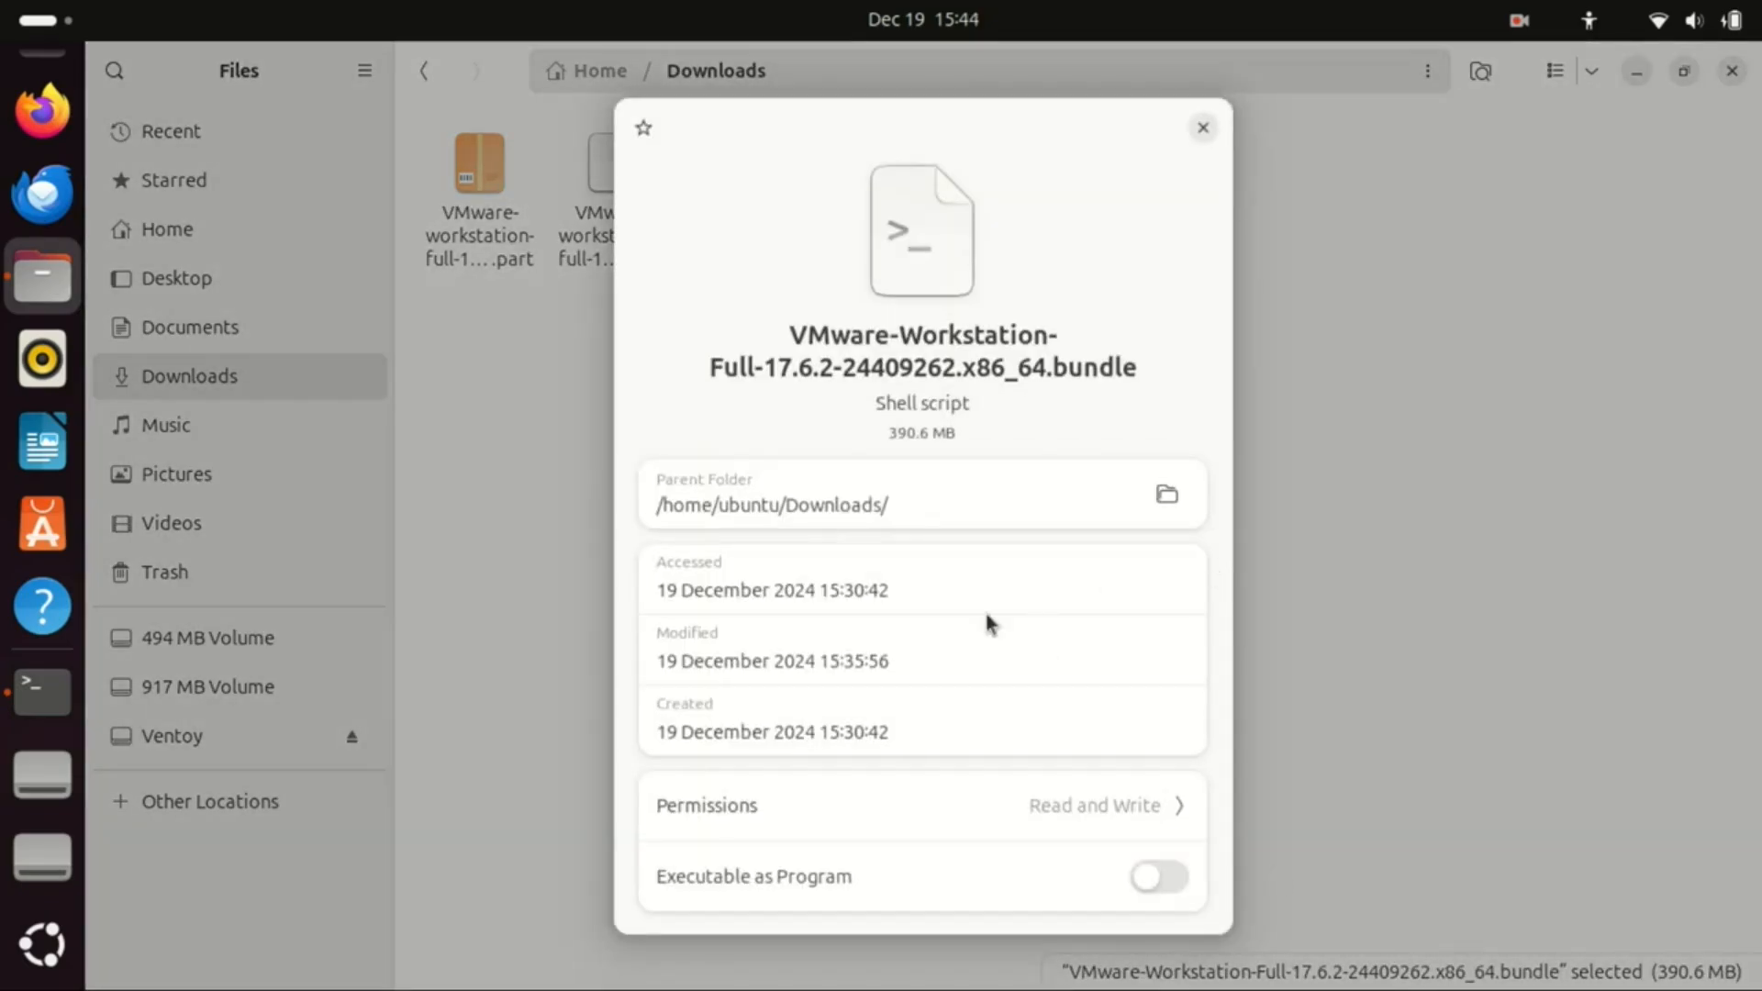
left_click(1175, 881)
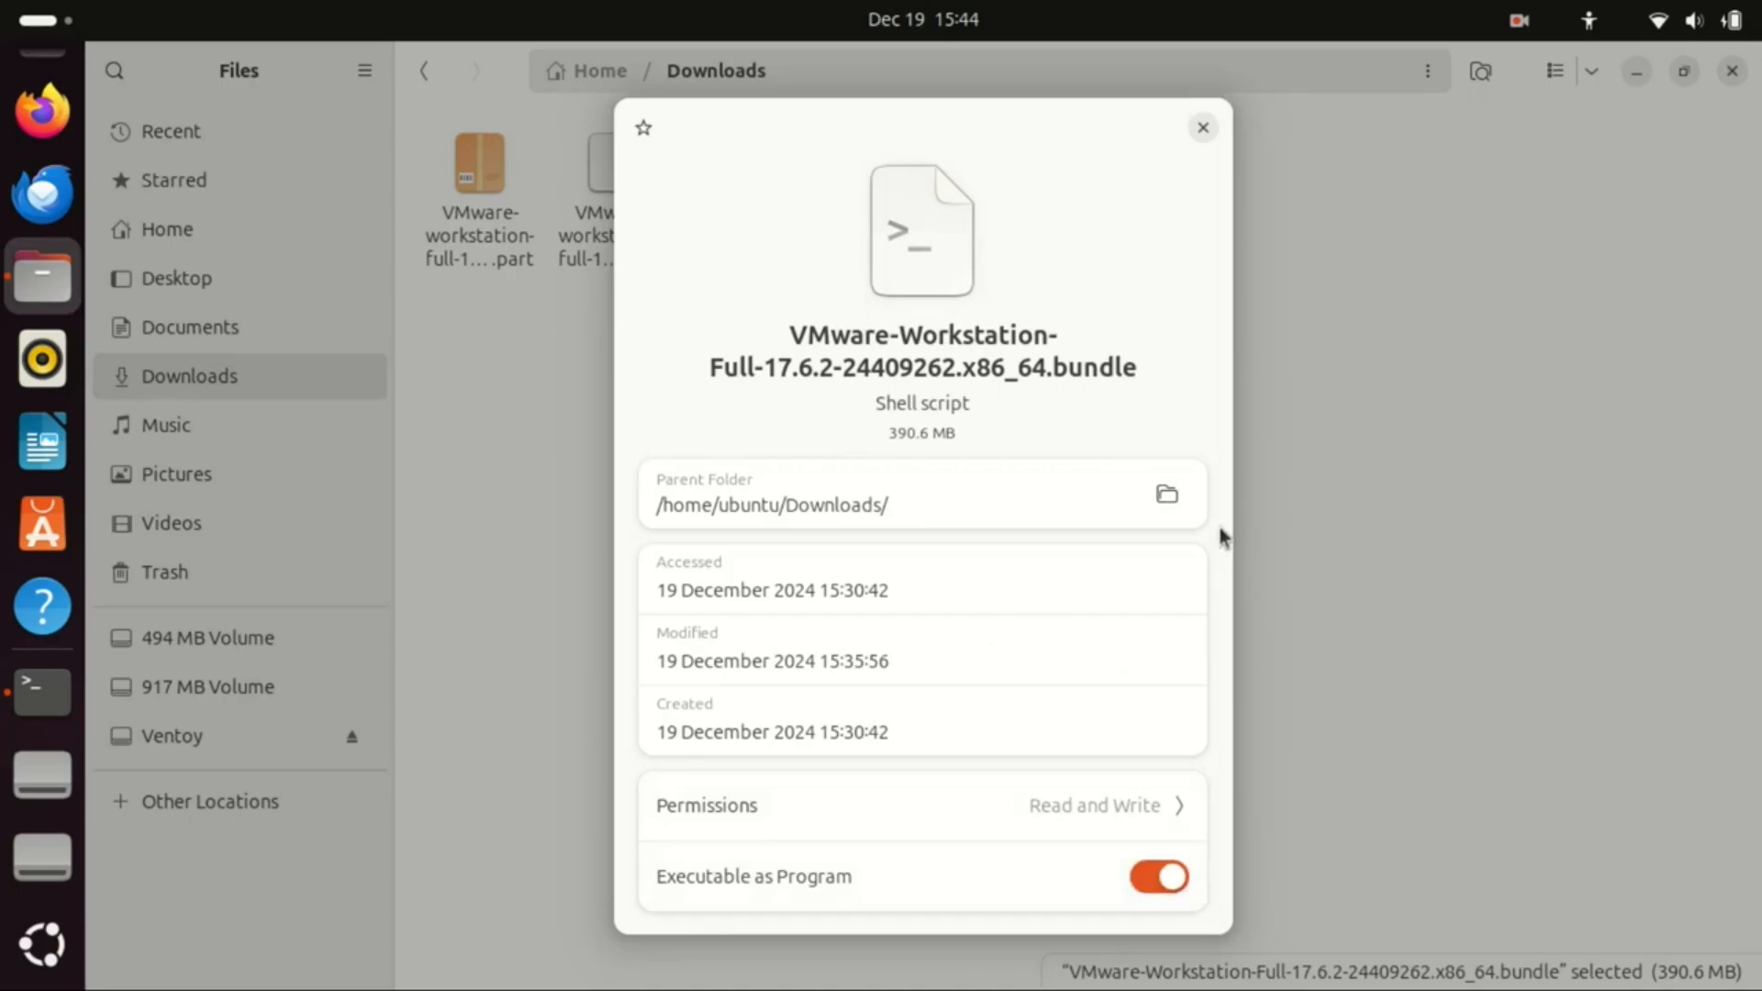
left_click(1203, 129)
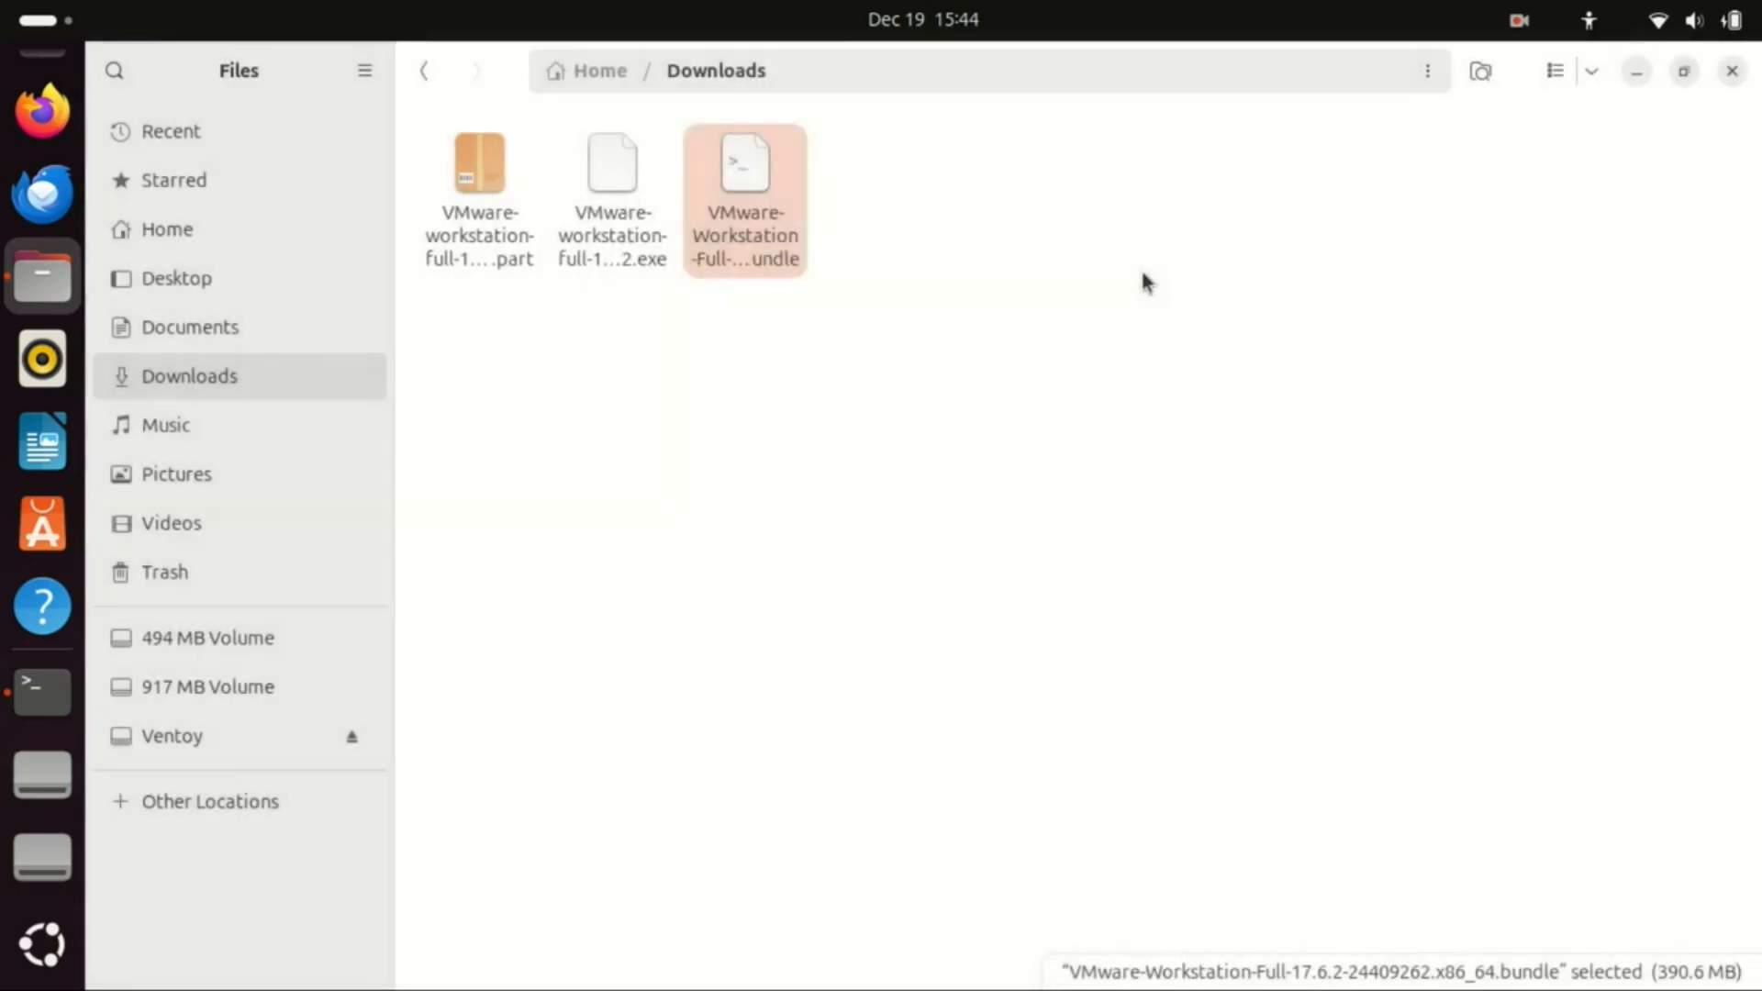
left_click(1000, 387)
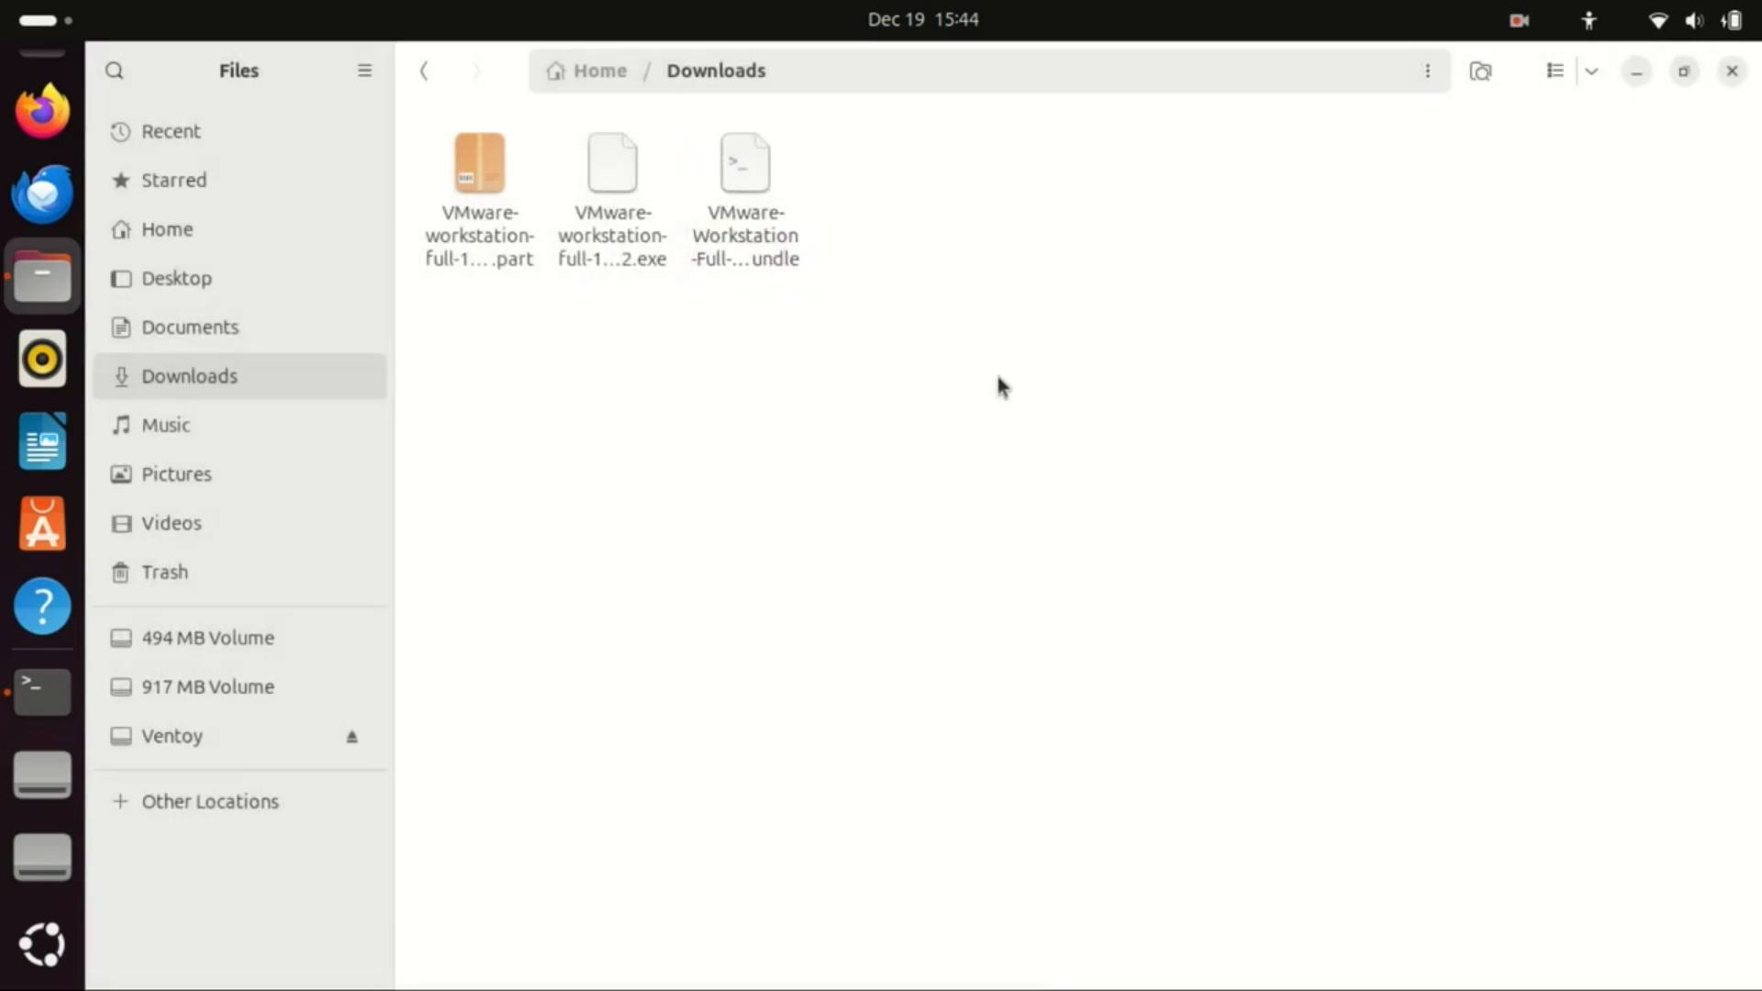
left_click(1732, 74)
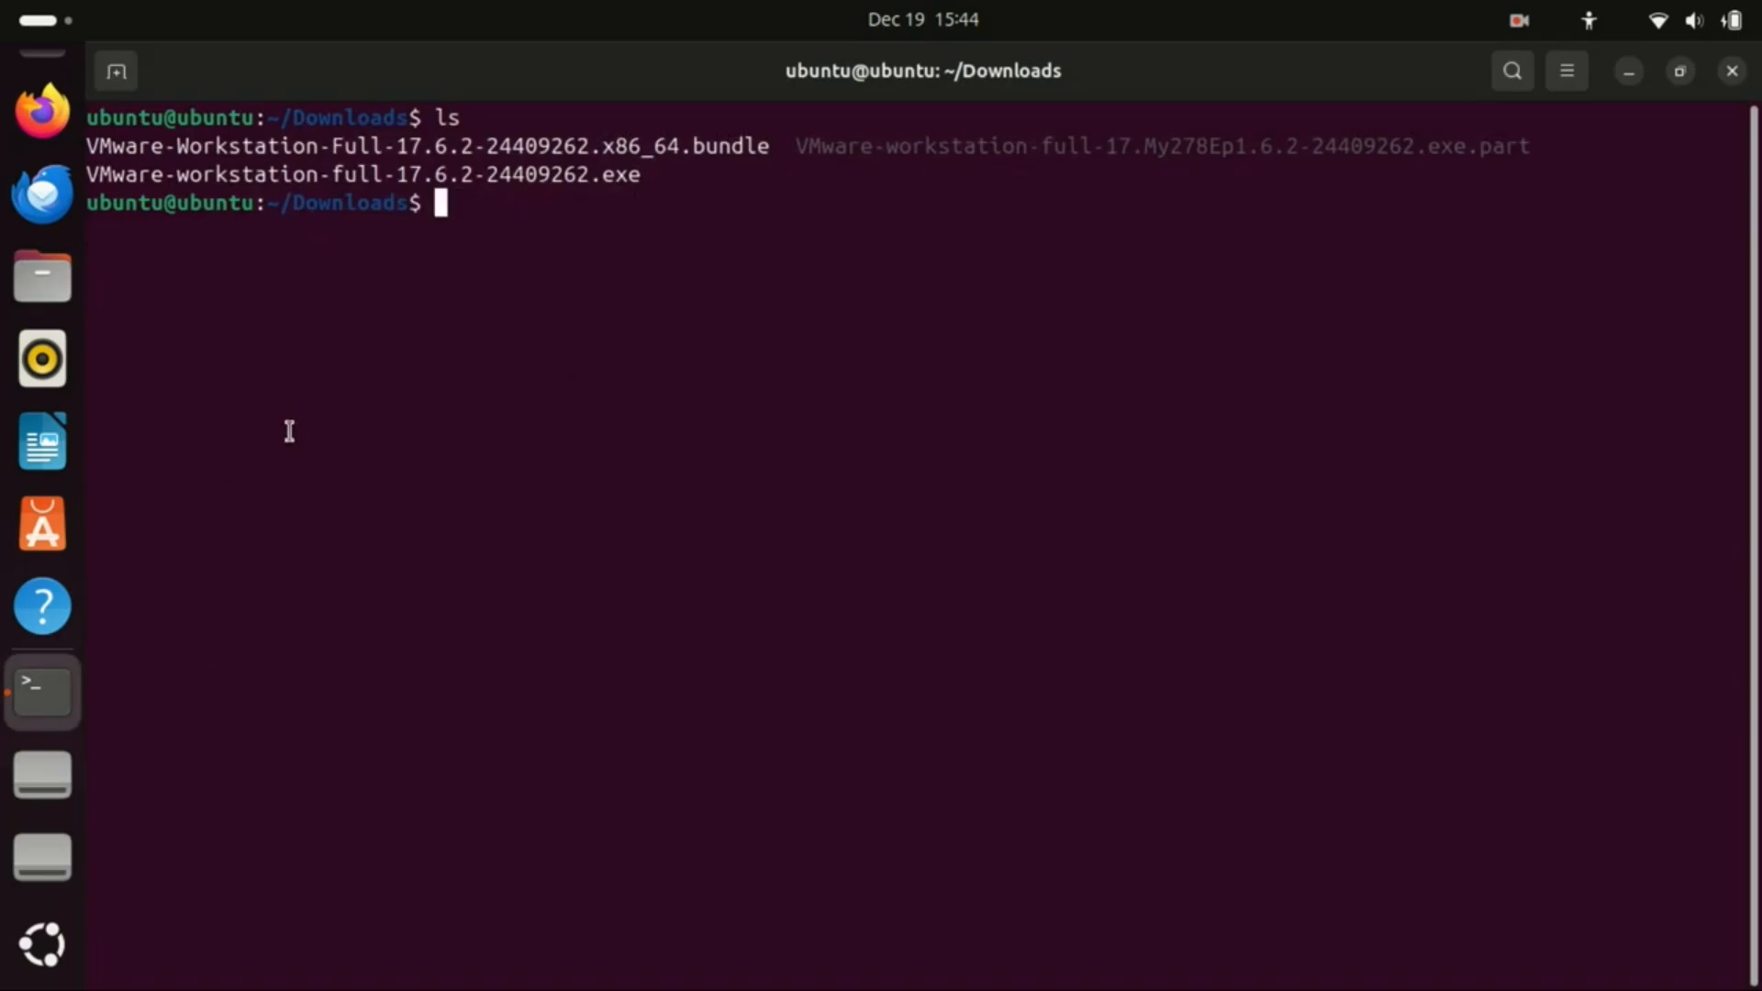
Step: Run sudo ./VMware-Workstation-Full-17.6.2-24409262.x86_64.bundle in the terminal to install VMware Workstation, and close the terminal once it finishes
key("Up")
key("Up")
key("Up")
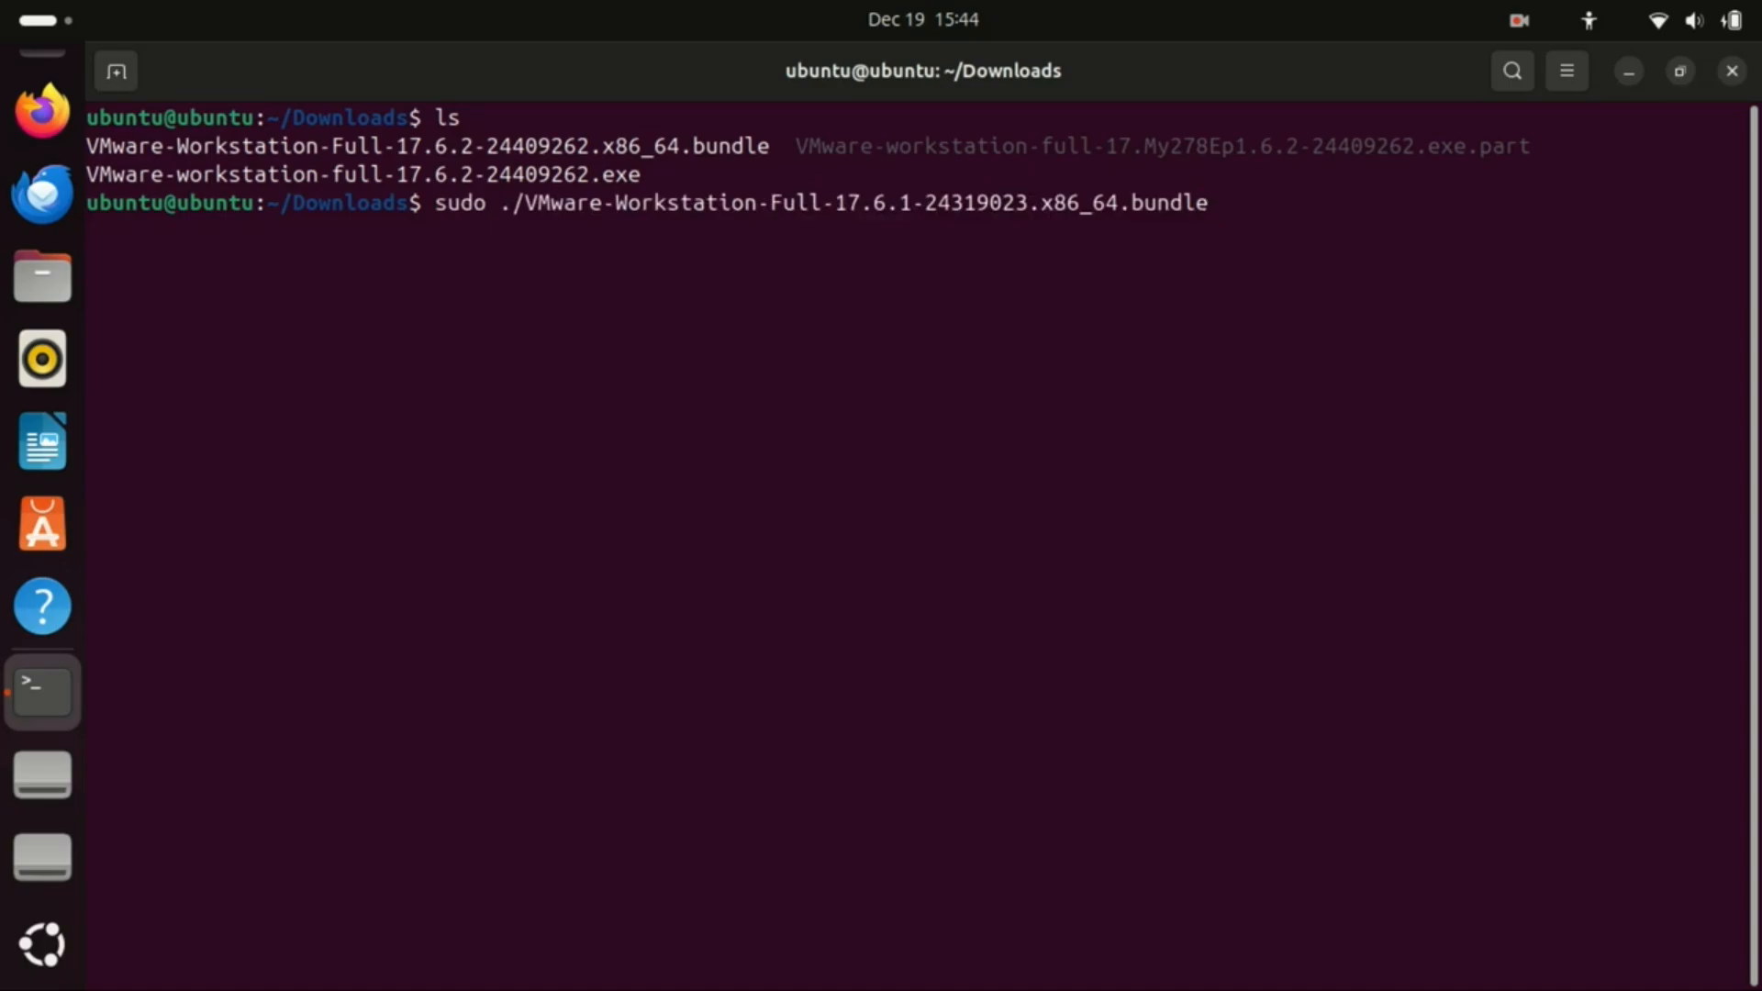
key("Up")
key("Up")
key("Up")
key("Return")
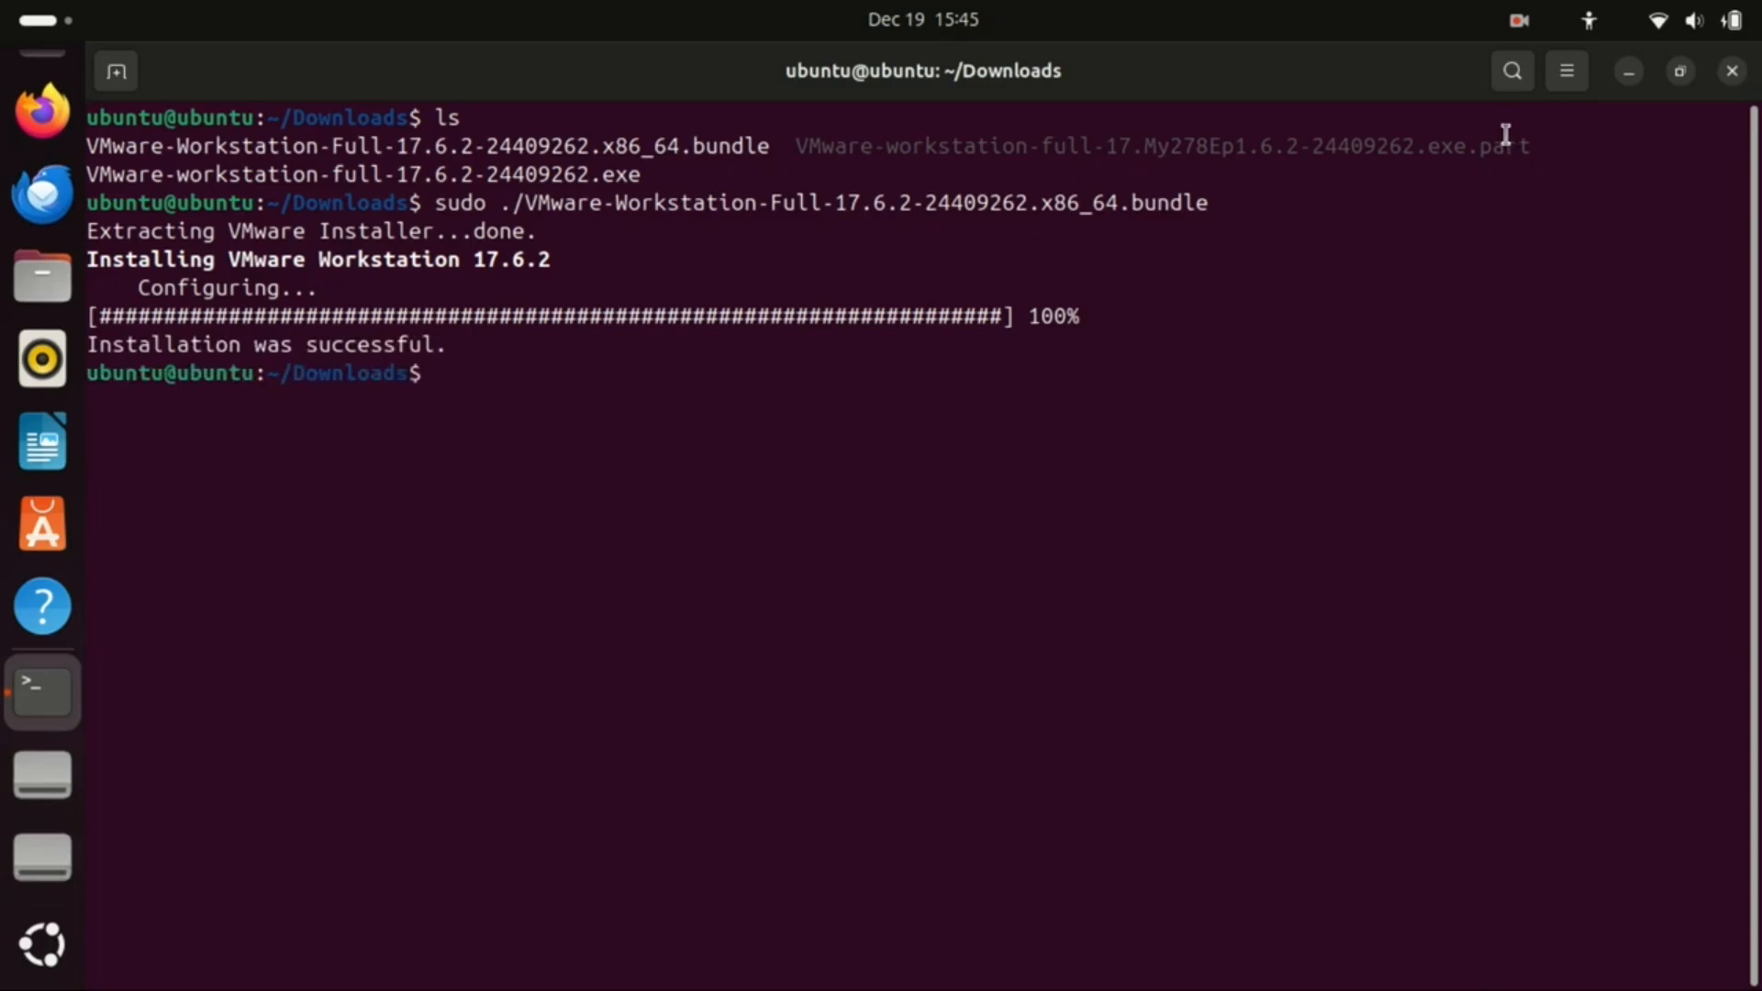
left_click(1732, 71)
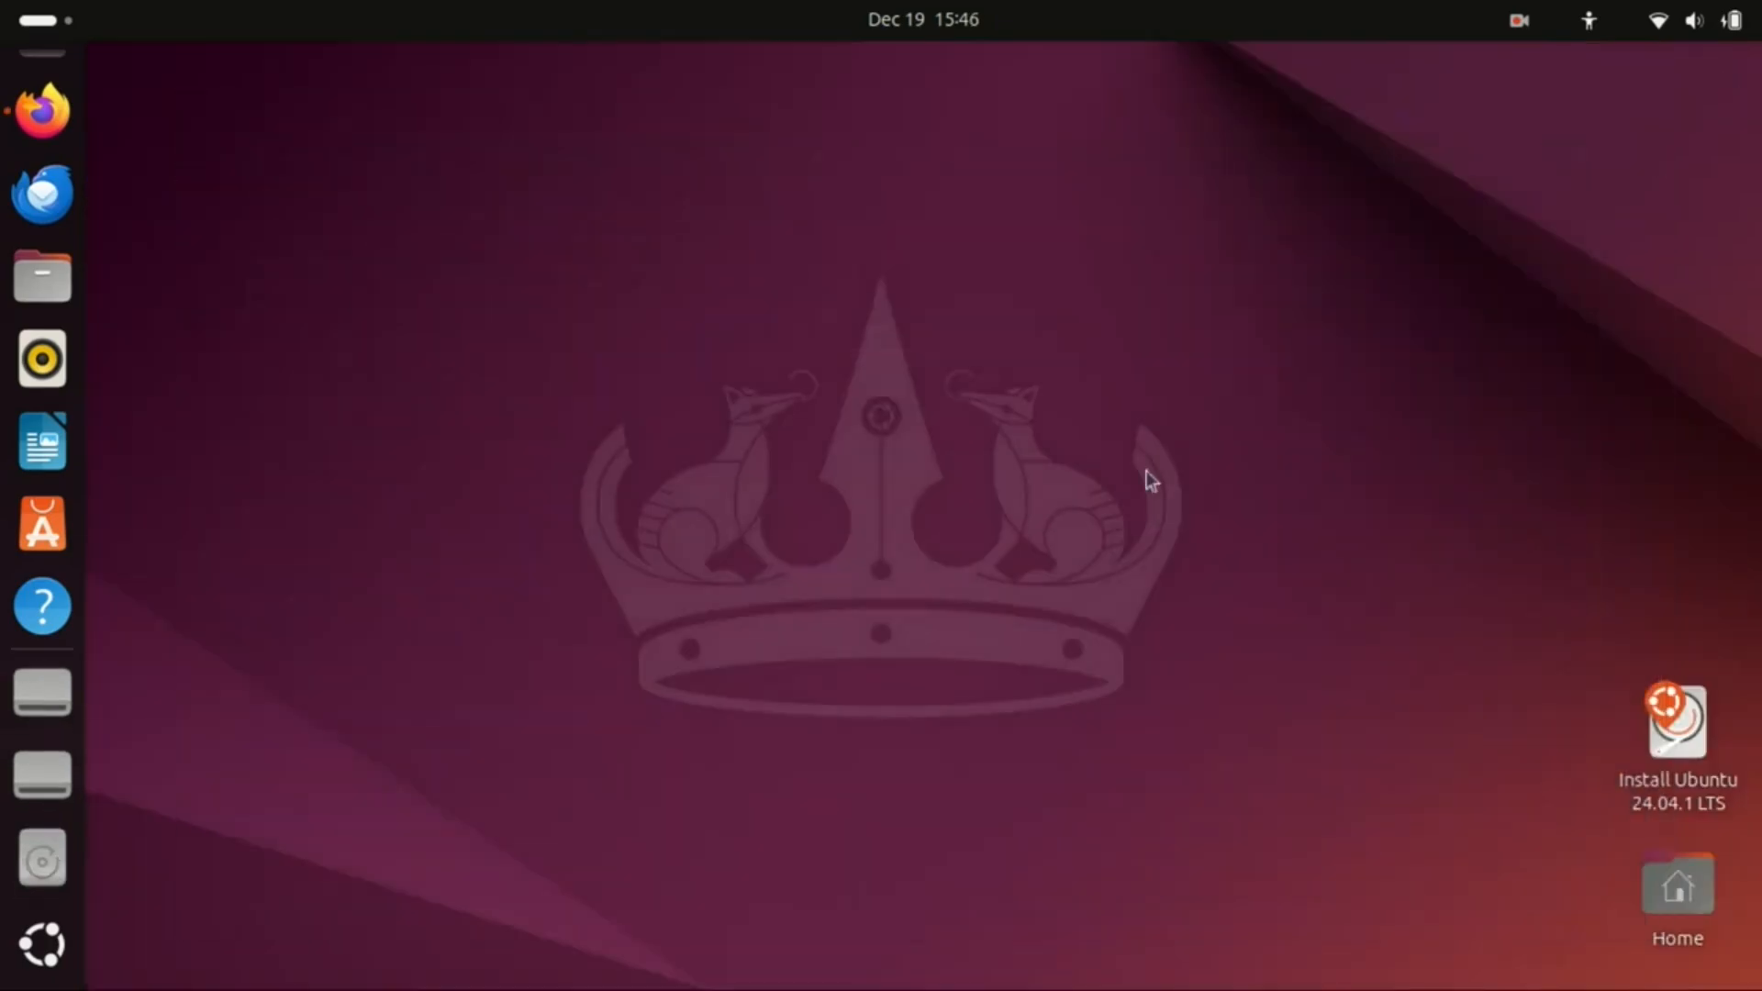
Step: Search the installed applications for "vm" and launch VMware Workstation
left_click(41, 945)
left_click(763, 101)
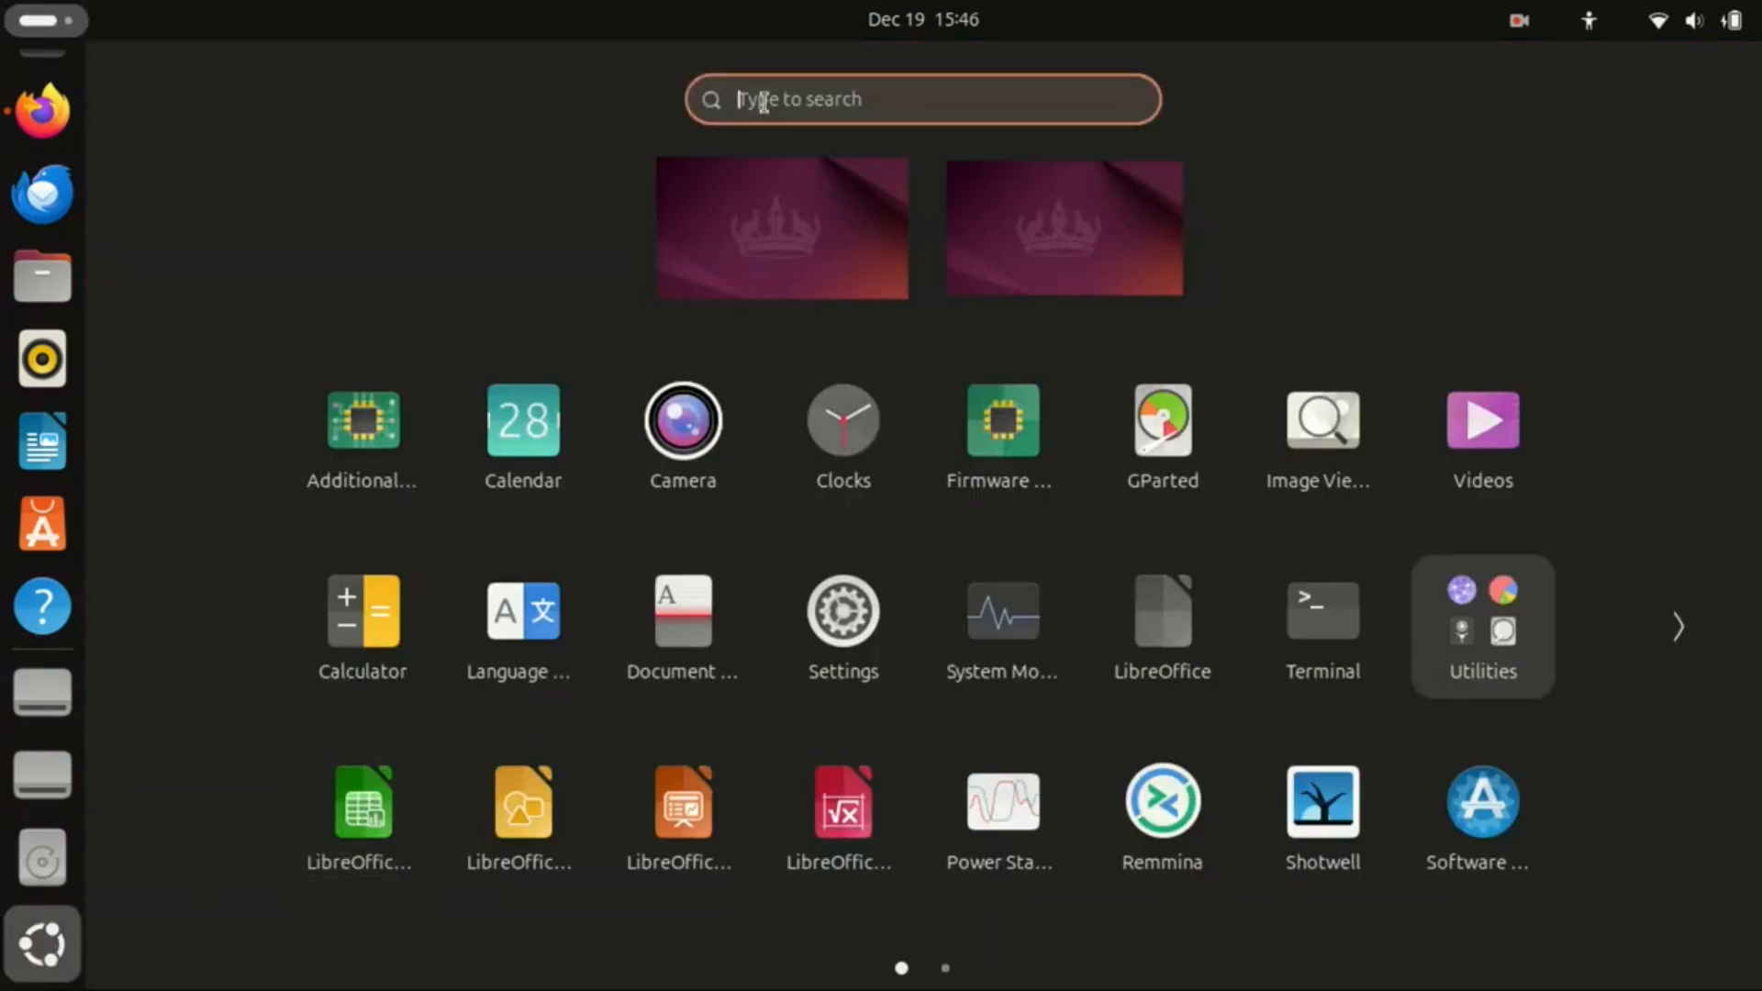
type("vm")
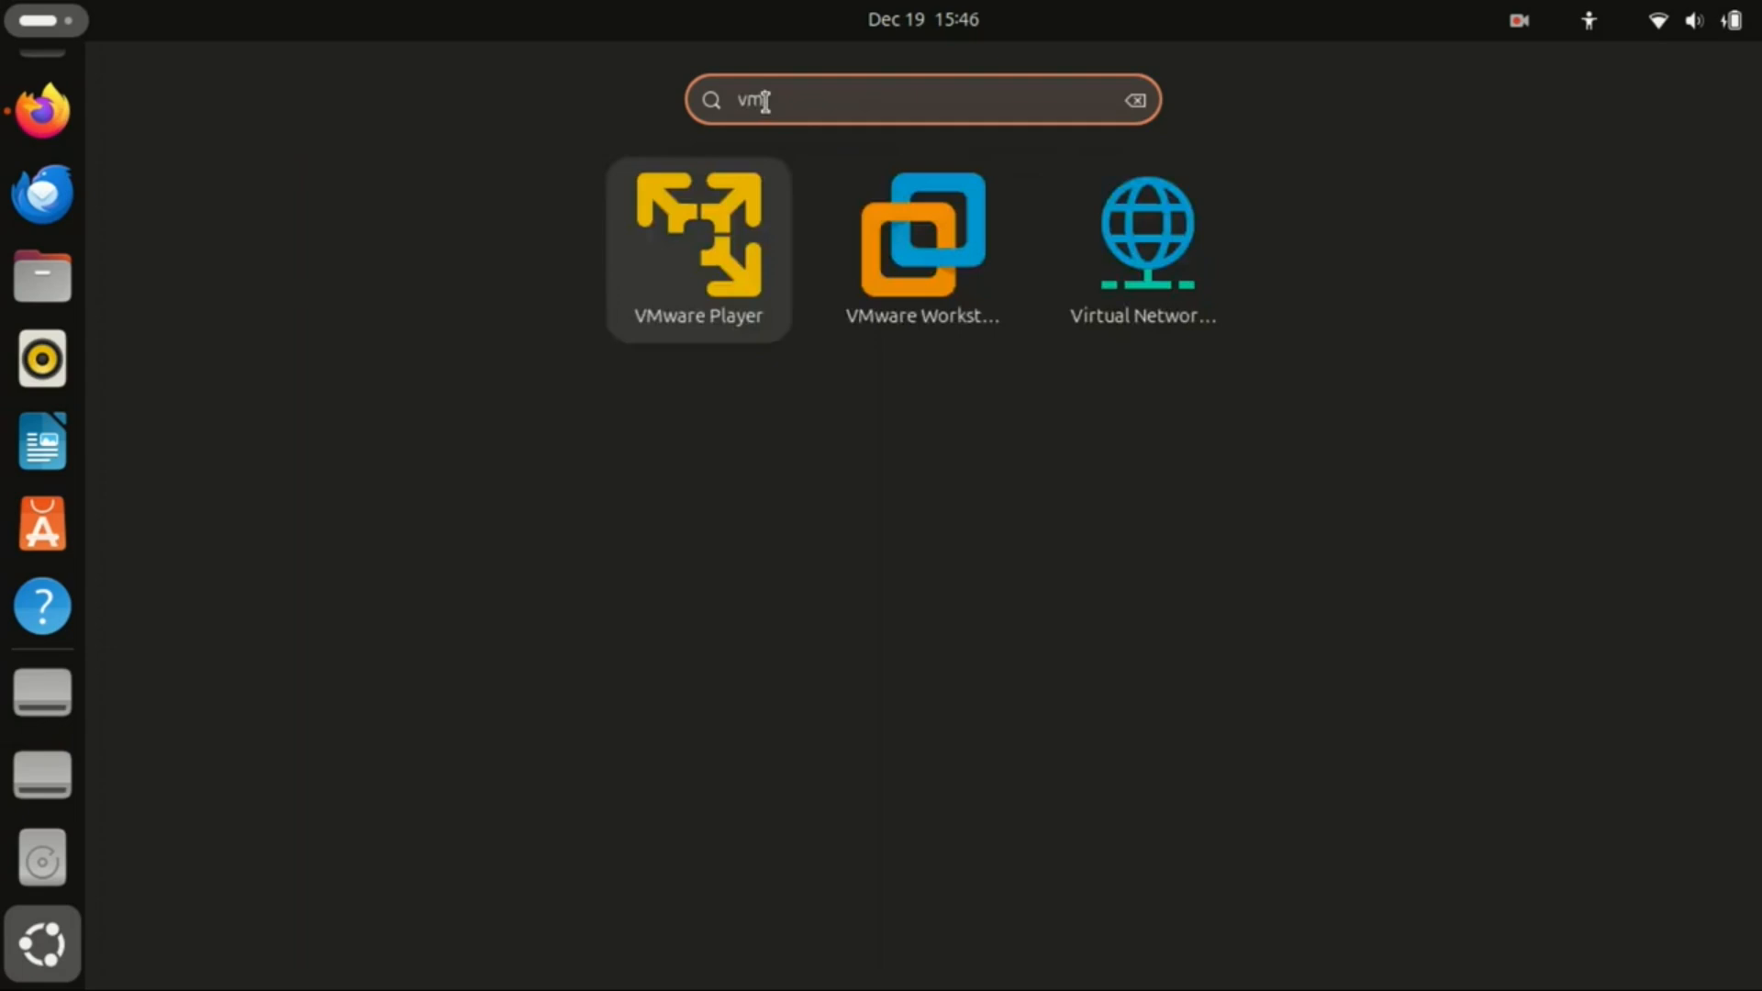
left_click(922, 246)
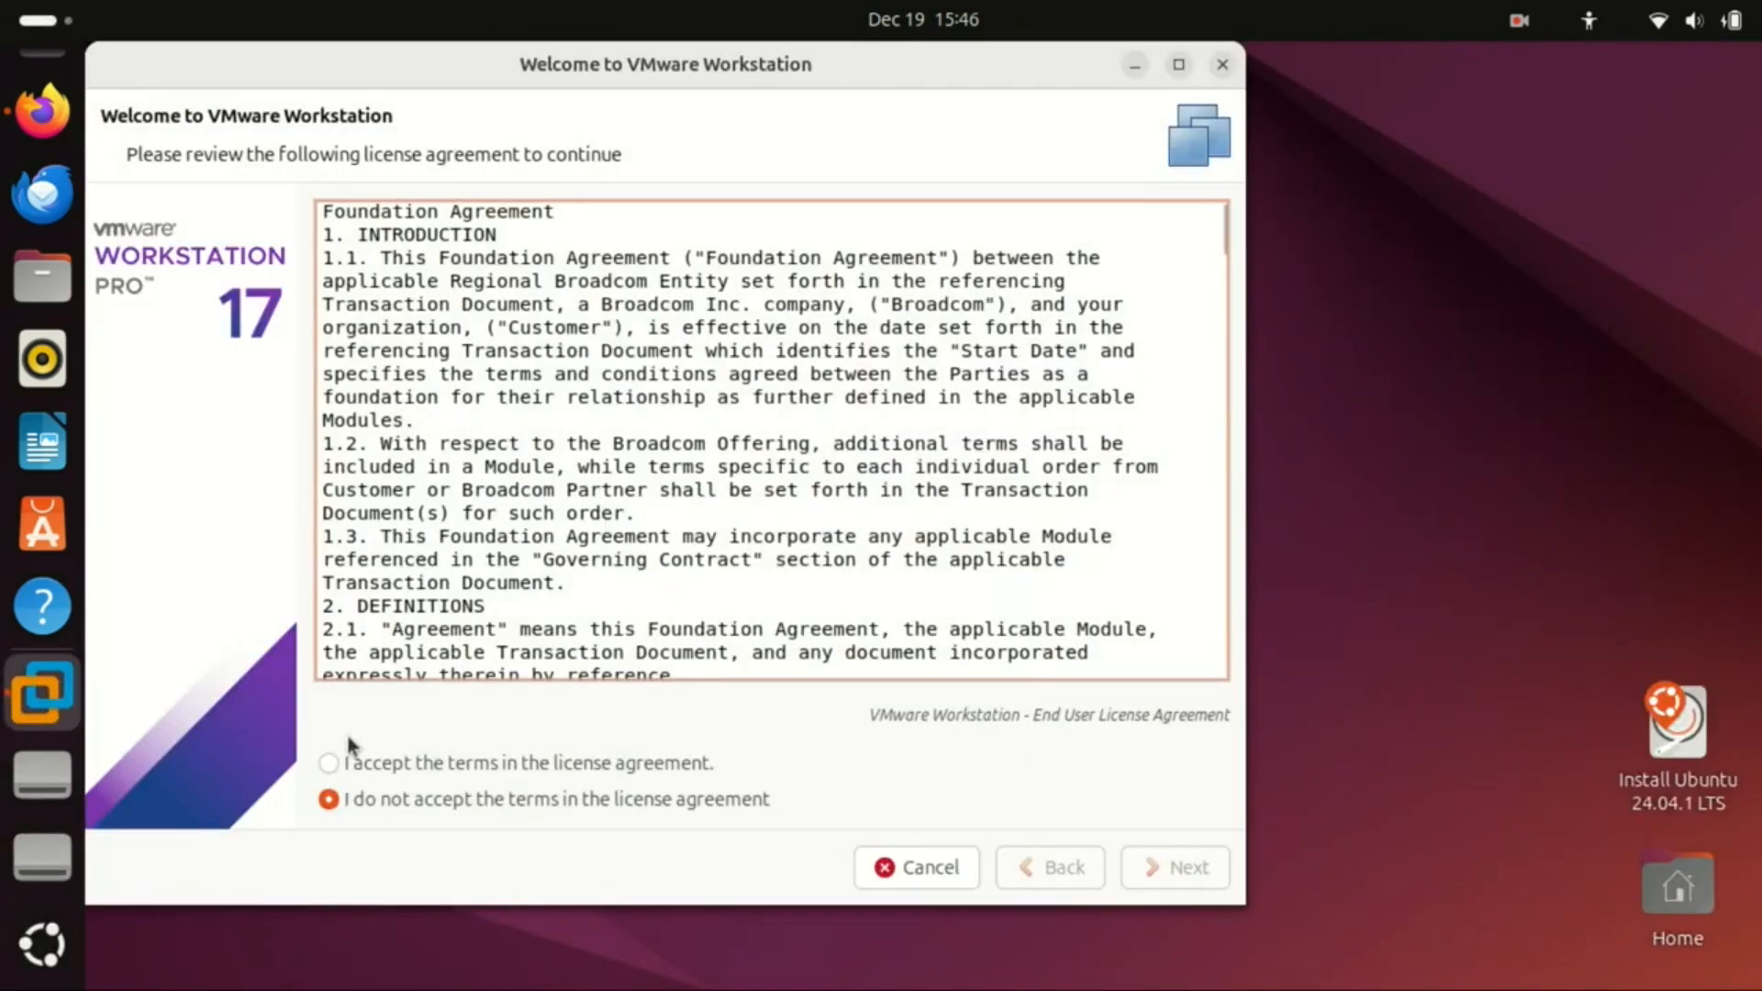
Step: Accept the license agreements for VMware Workstation and the VMware OVF Tool component for Linux
left_click(329, 766)
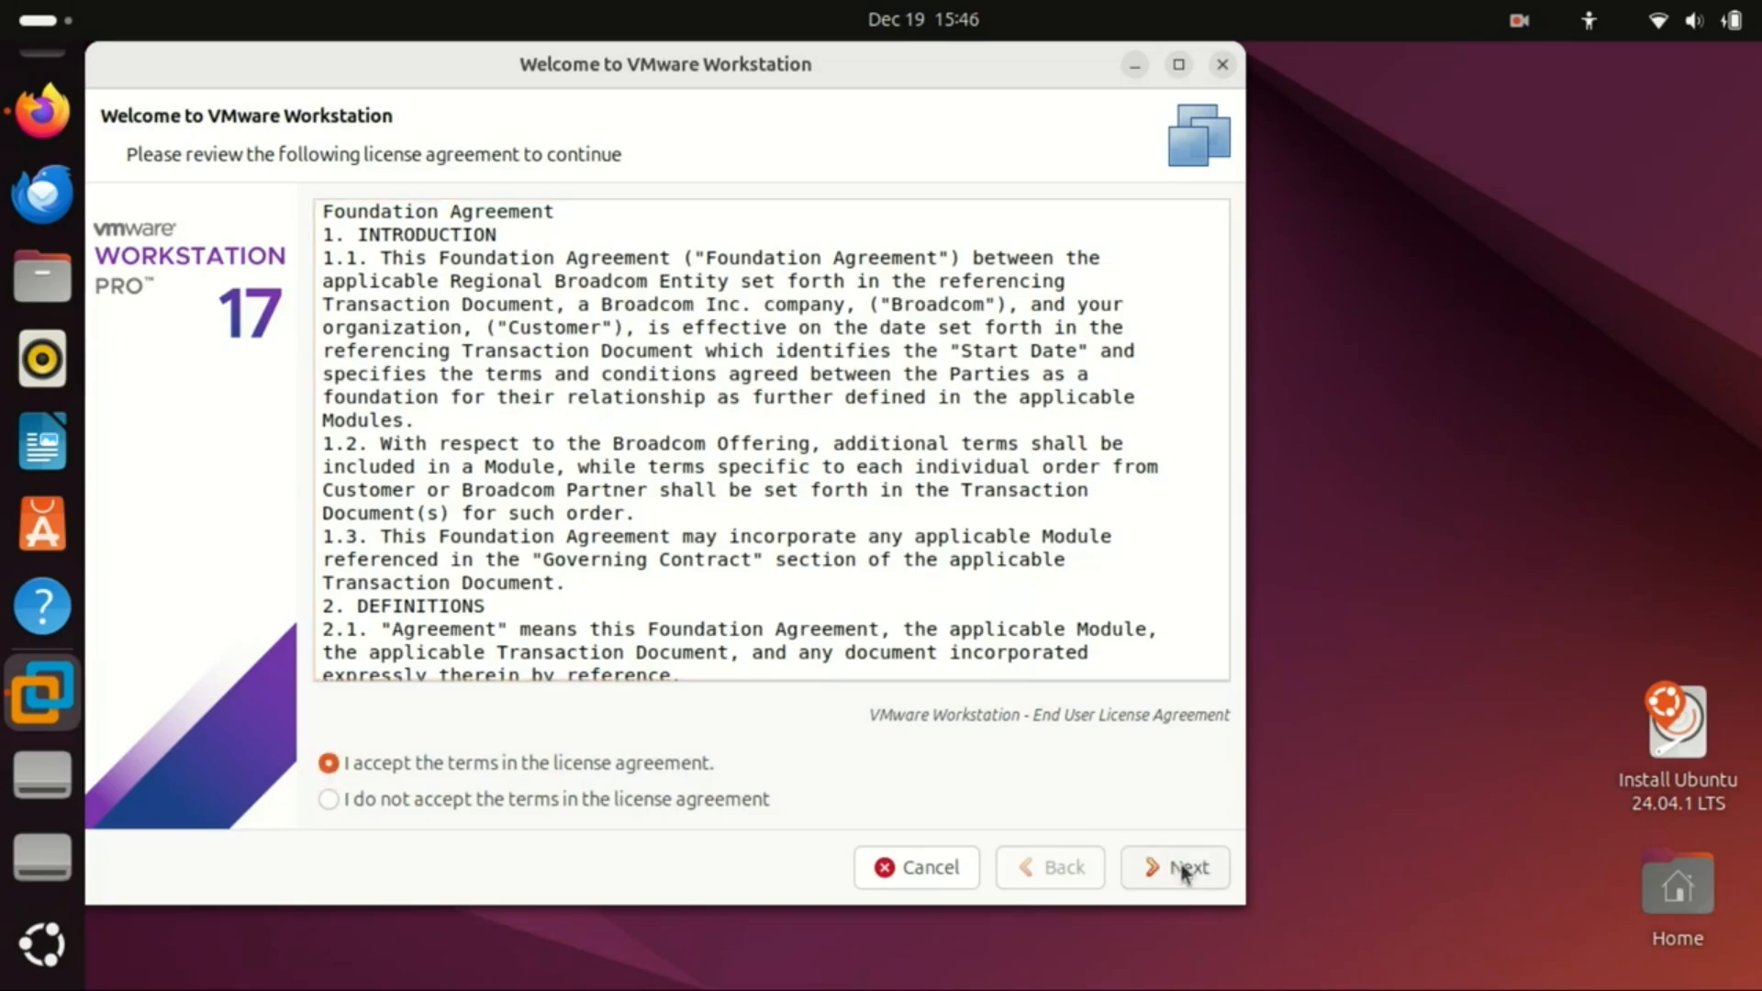
left_click(1184, 872)
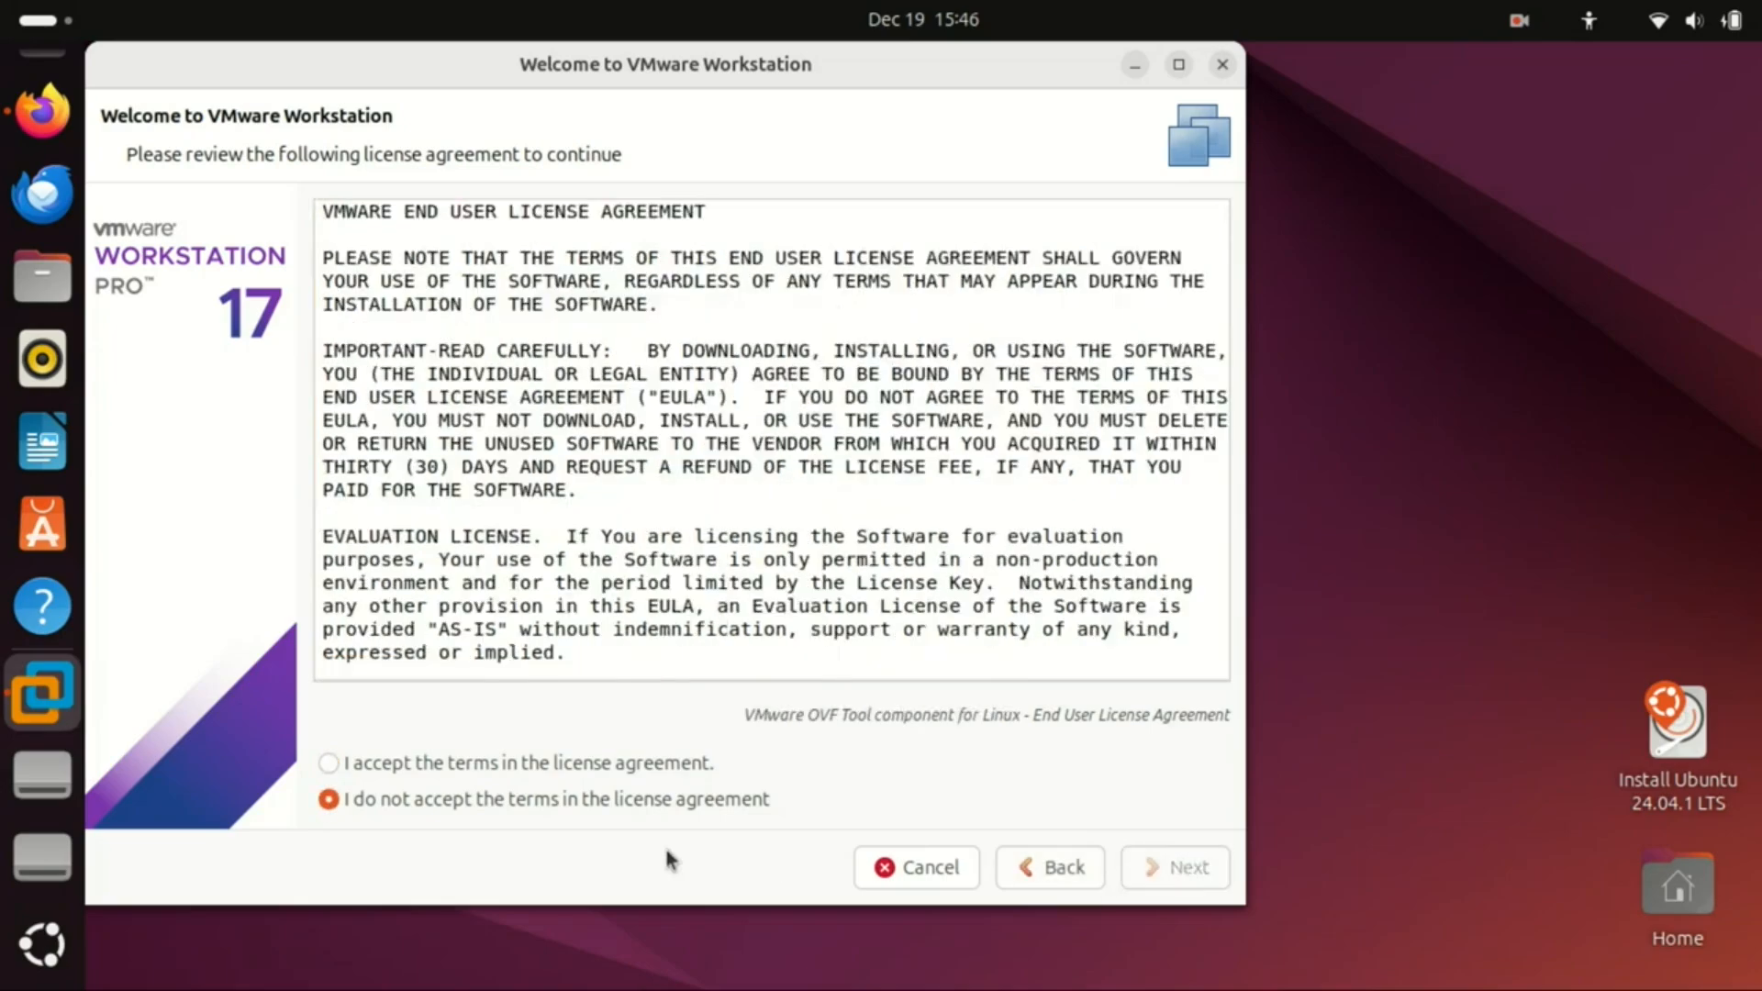
left_click(330, 764)
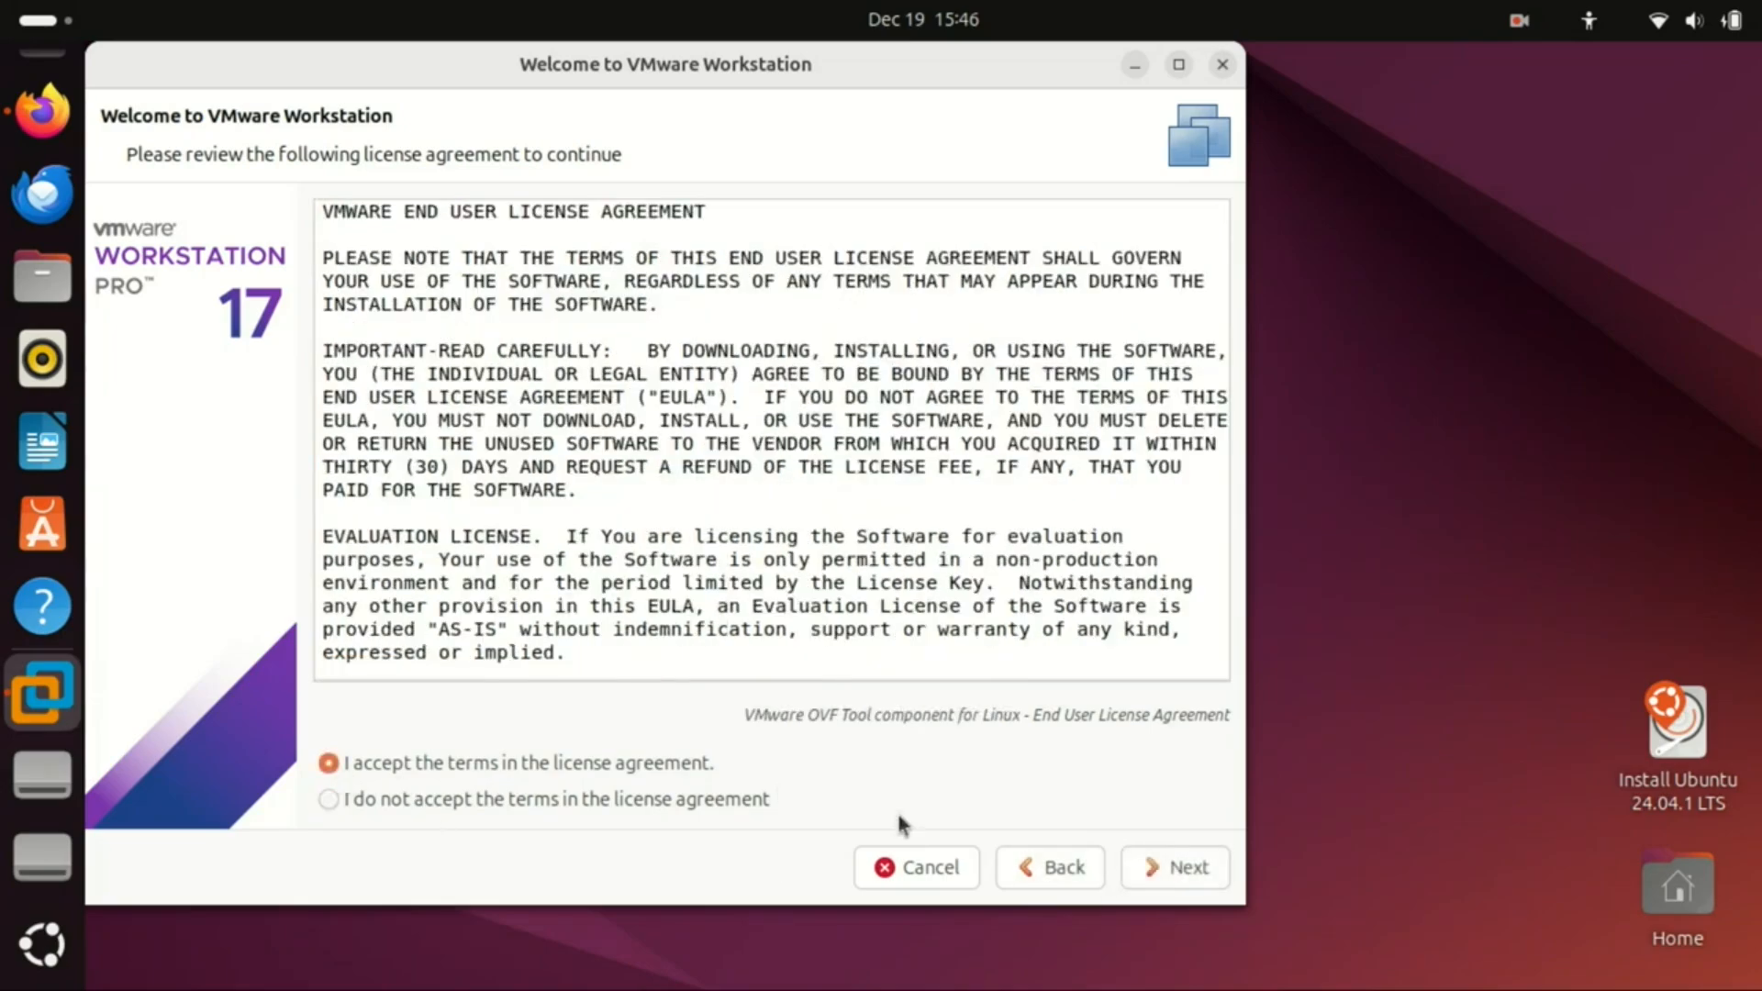
left_click(1171, 876)
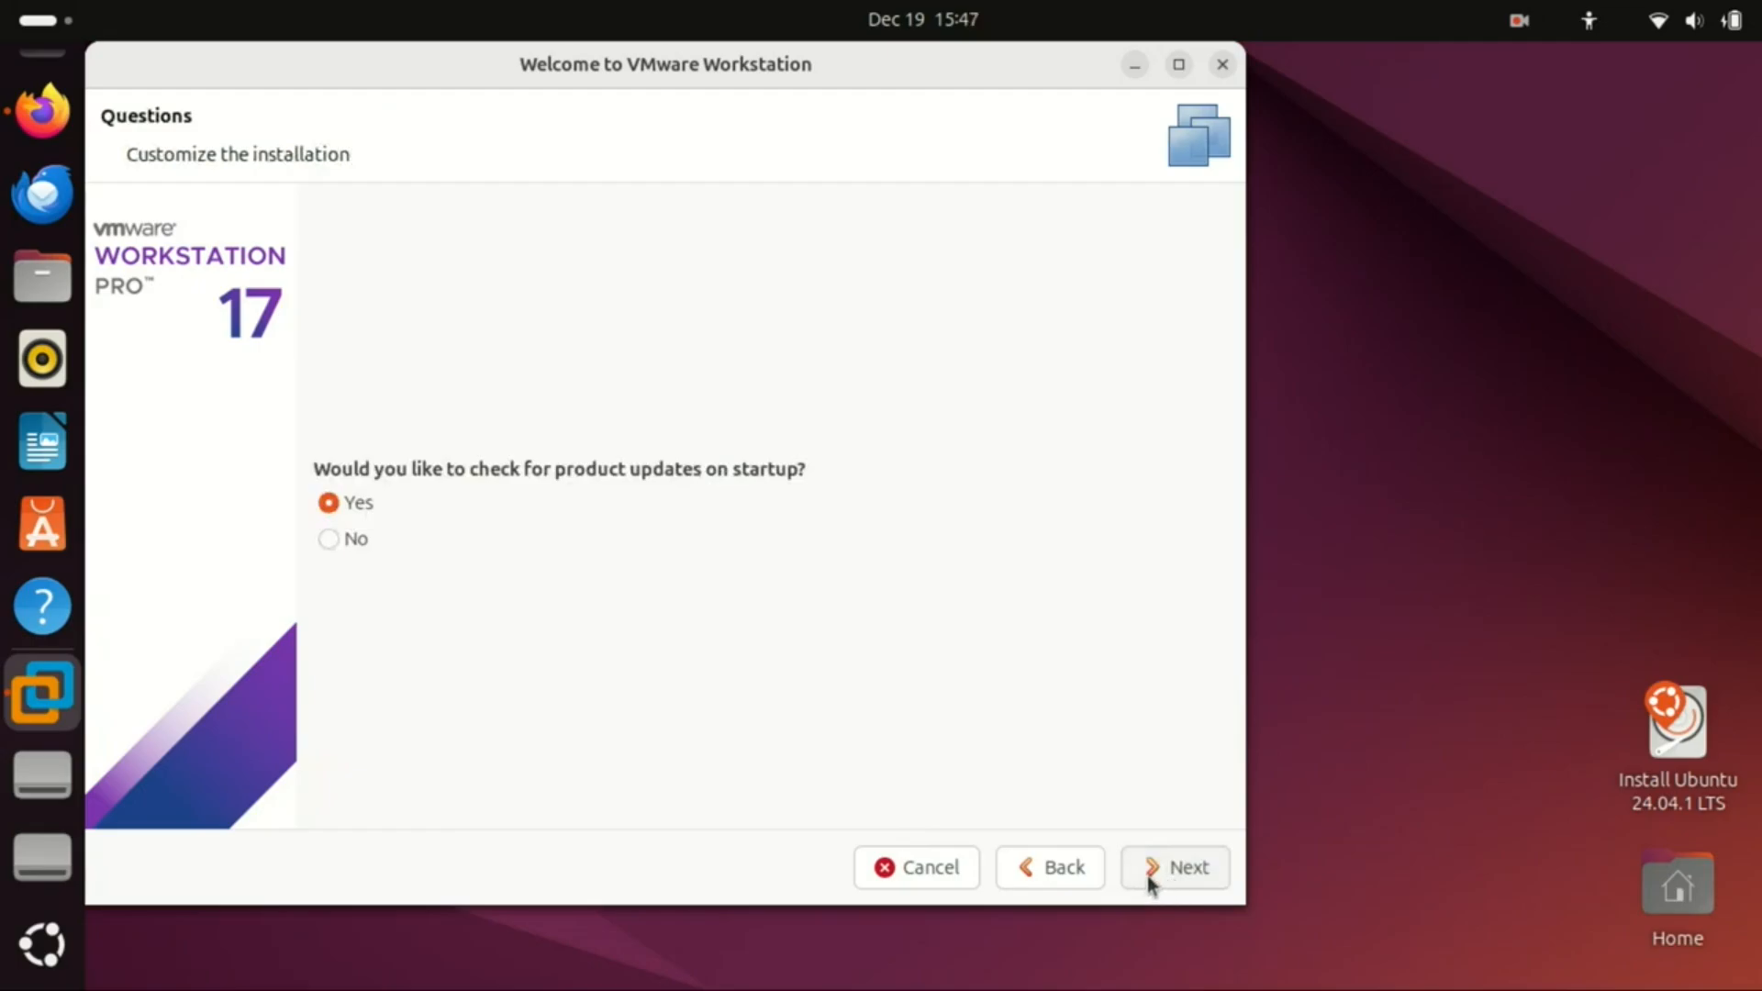
Step: Keep Yes for startup product updates and for joining the CEIP, finish the setup and authenticate as the super user
left_click(1147, 876)
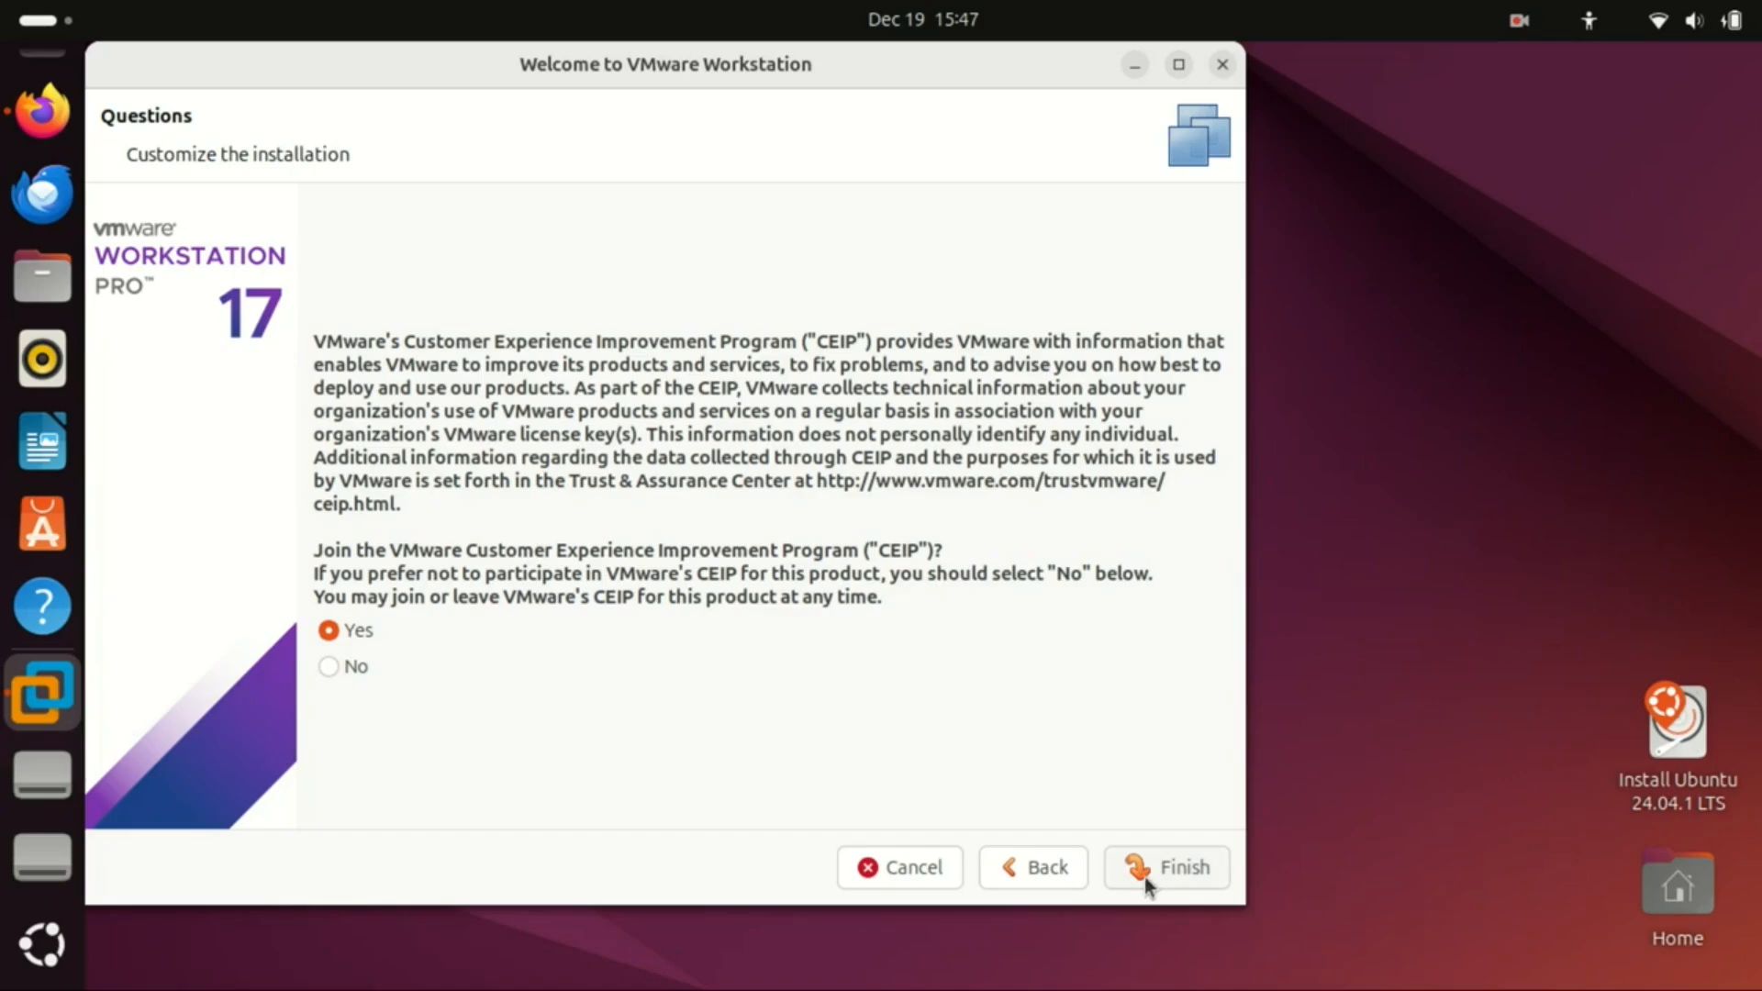
left_click(1147, 875)
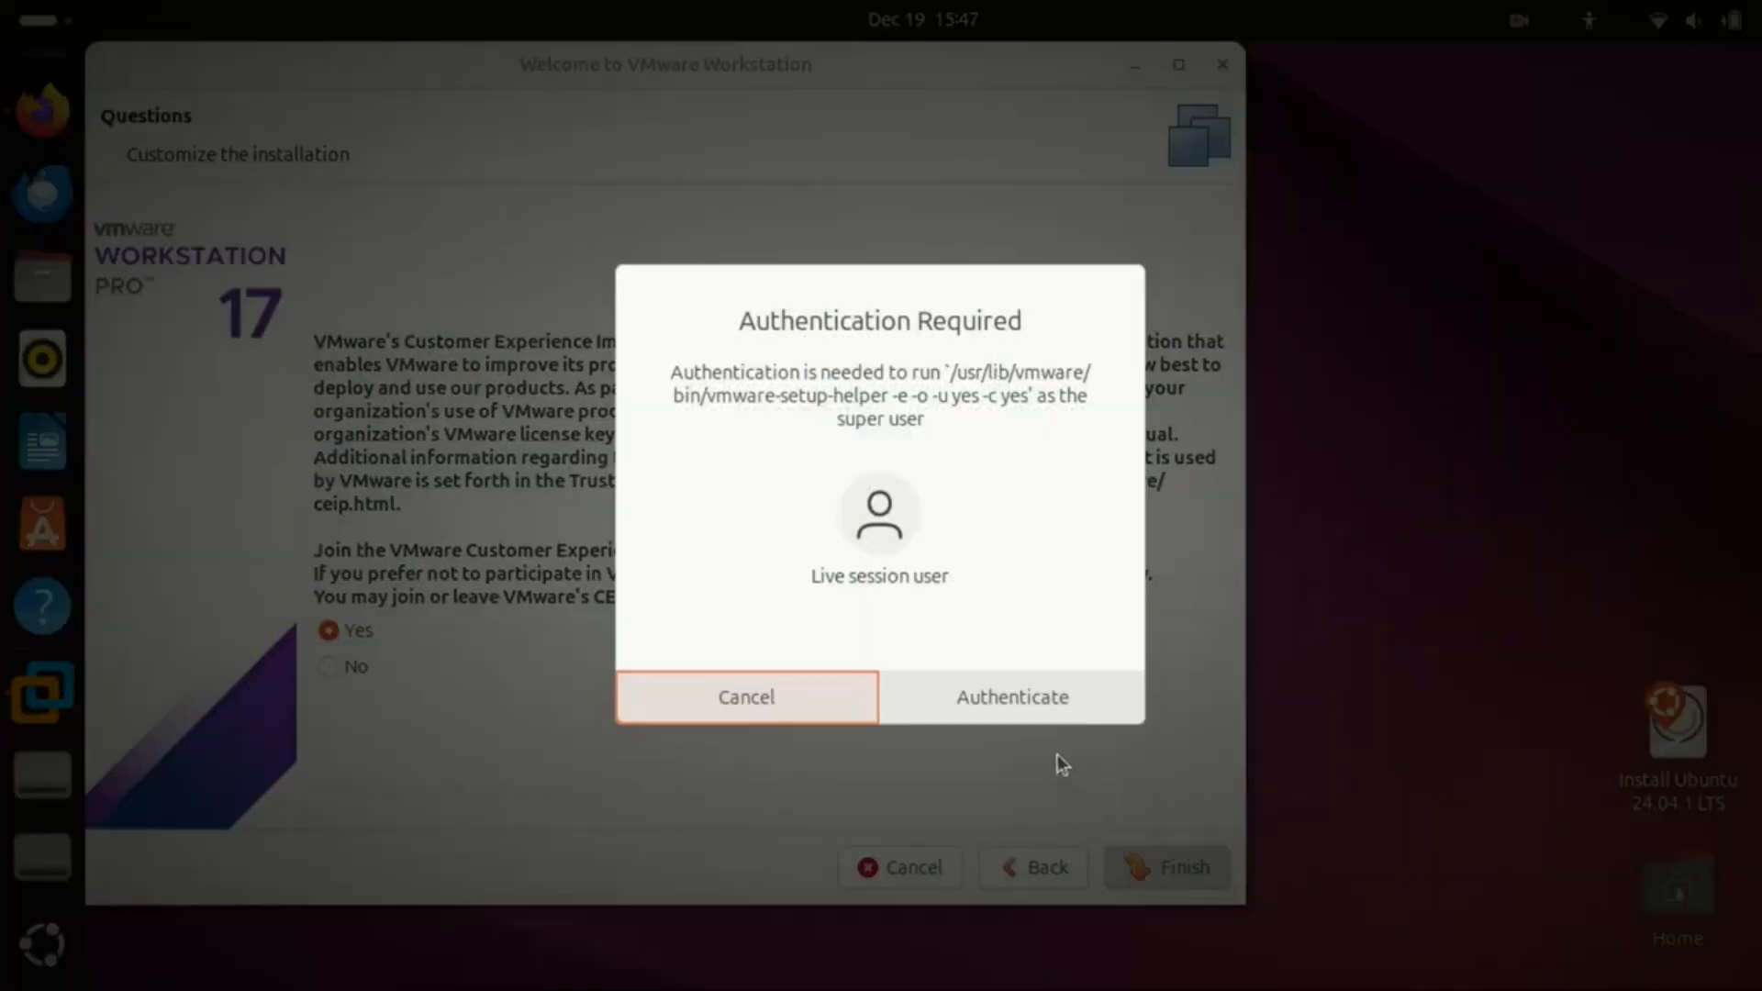
left_click(1000, 705)
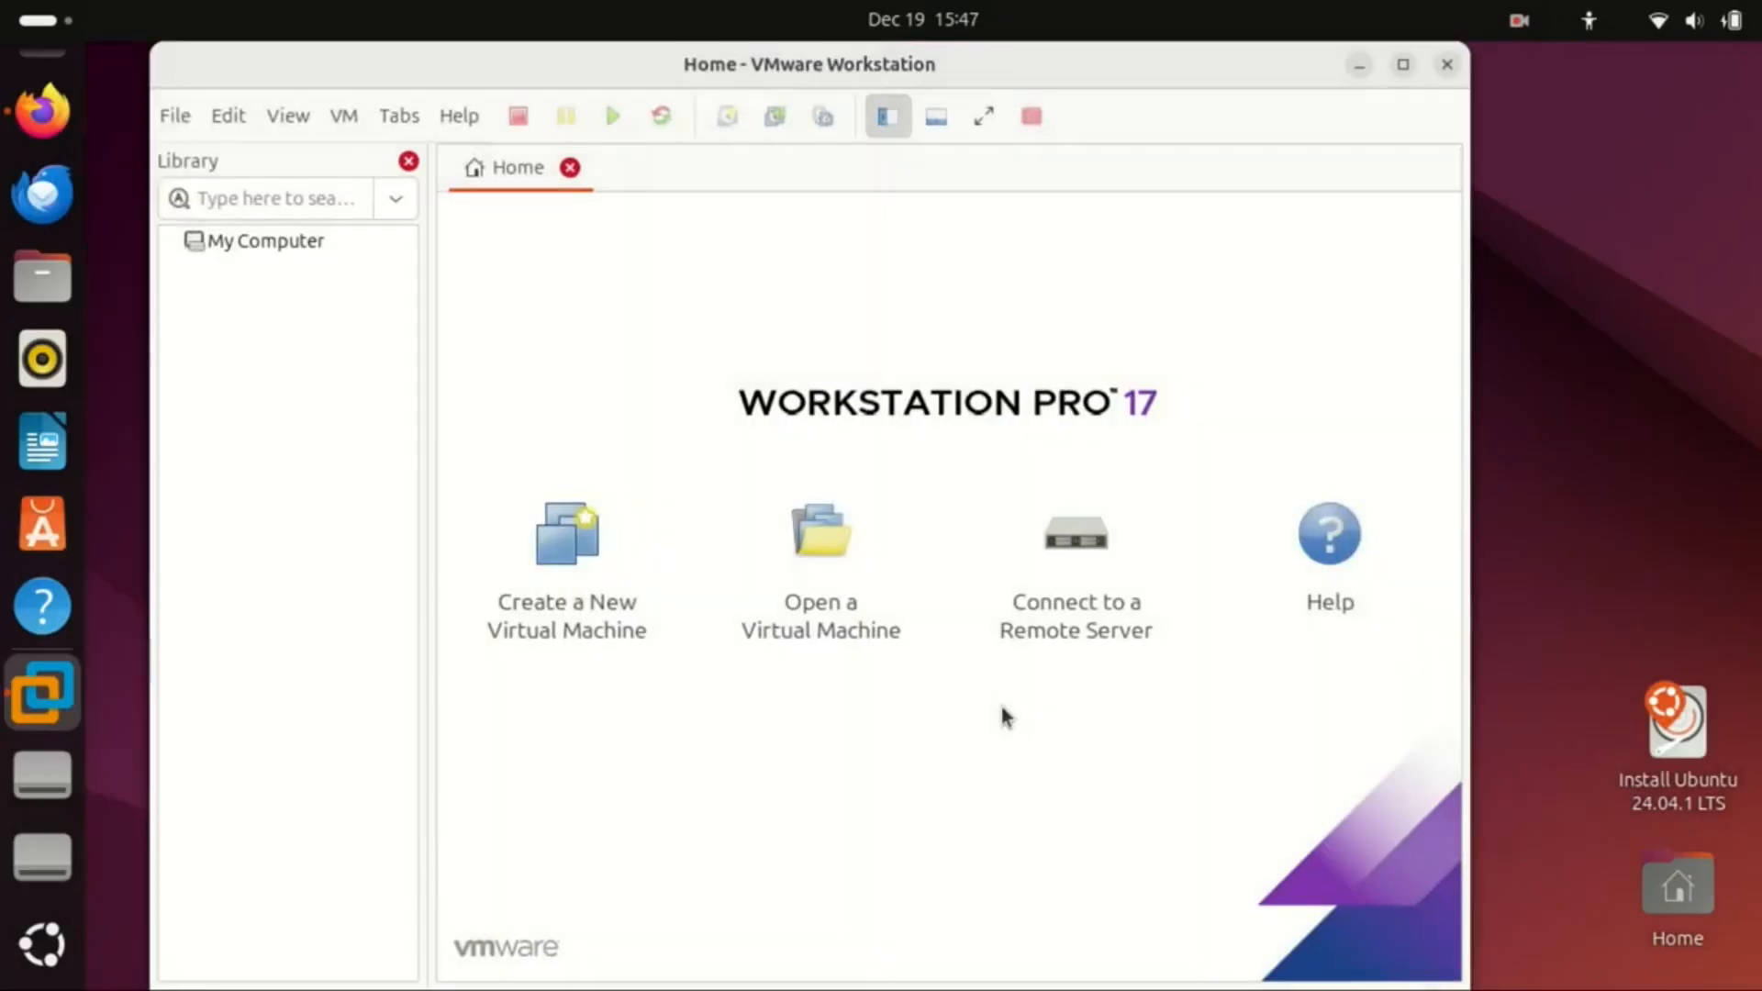